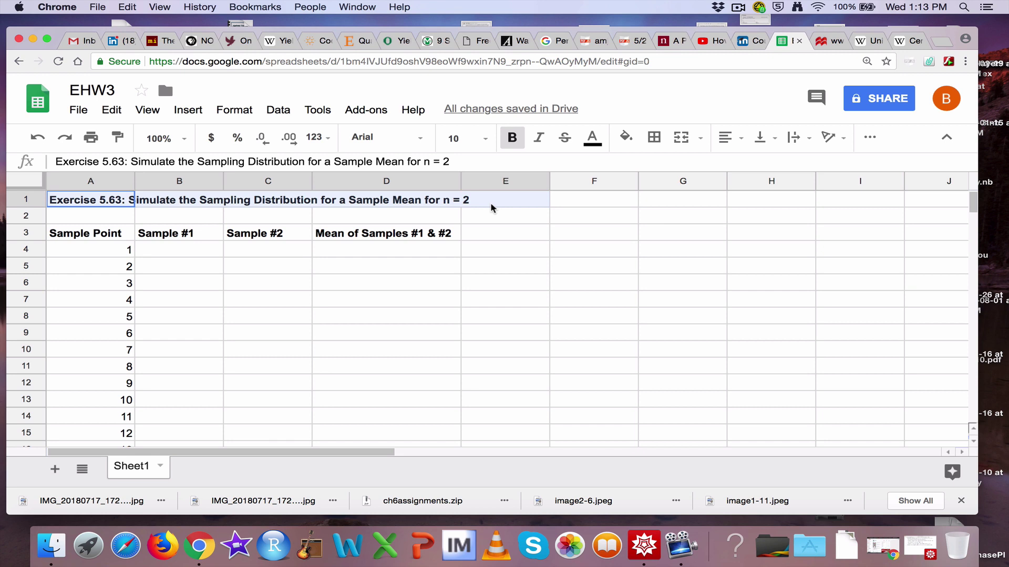
# Step: Select the A–E title row, back out of renaming the spreadsheet, and switch to the Exercise 5.63 textbook page
pyautogui.moveTo(491, 208); pyautogui.dragTo(492, 207)
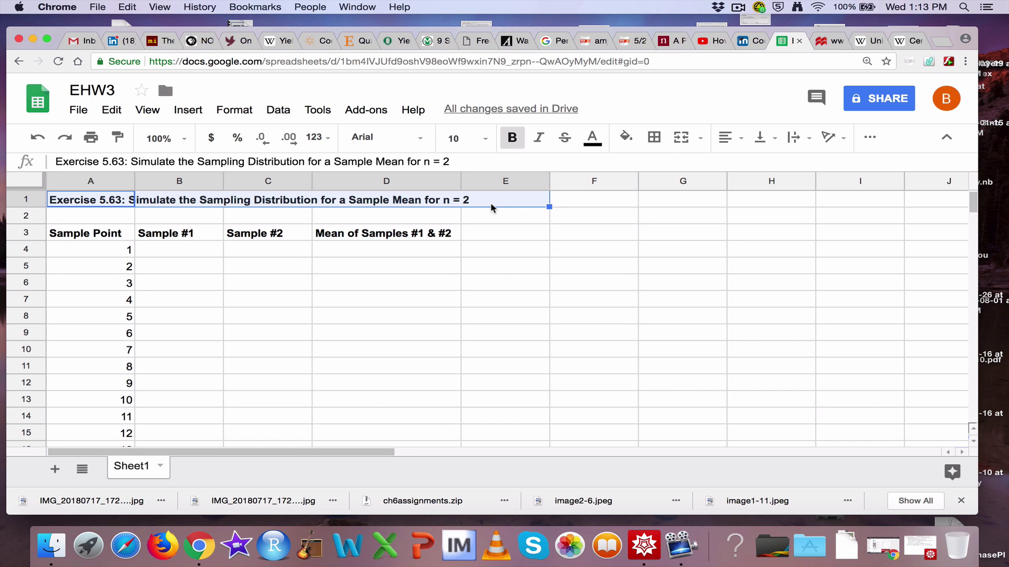
pyautogui.click(71, 90)
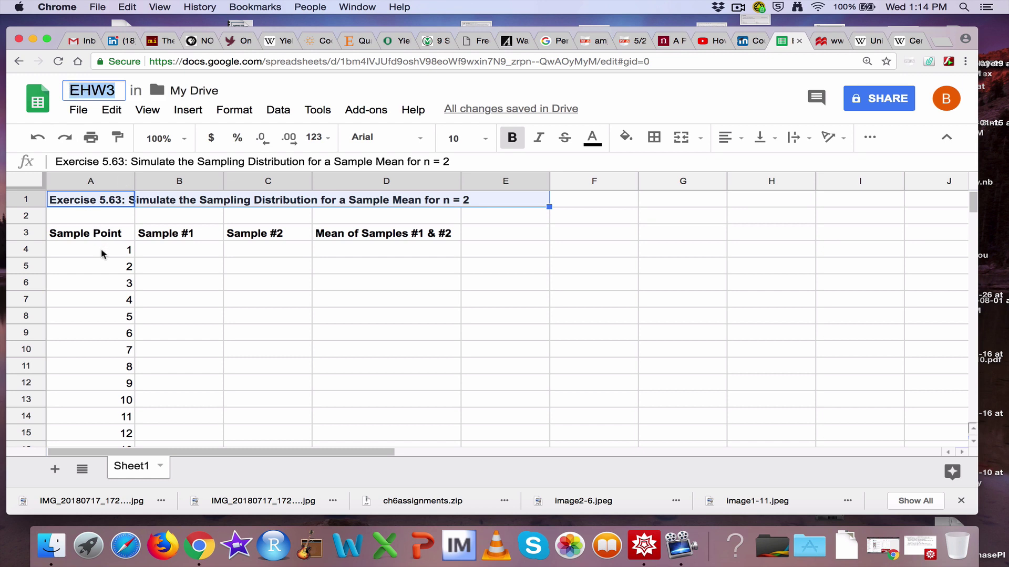
pyautogui.click(99, 203)
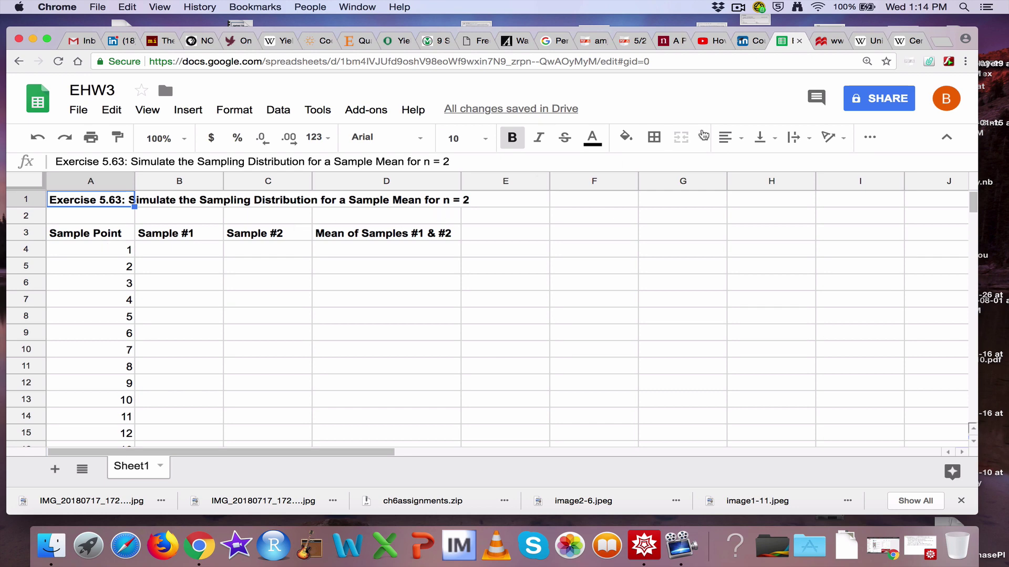
pyautogui.click(822, 48)
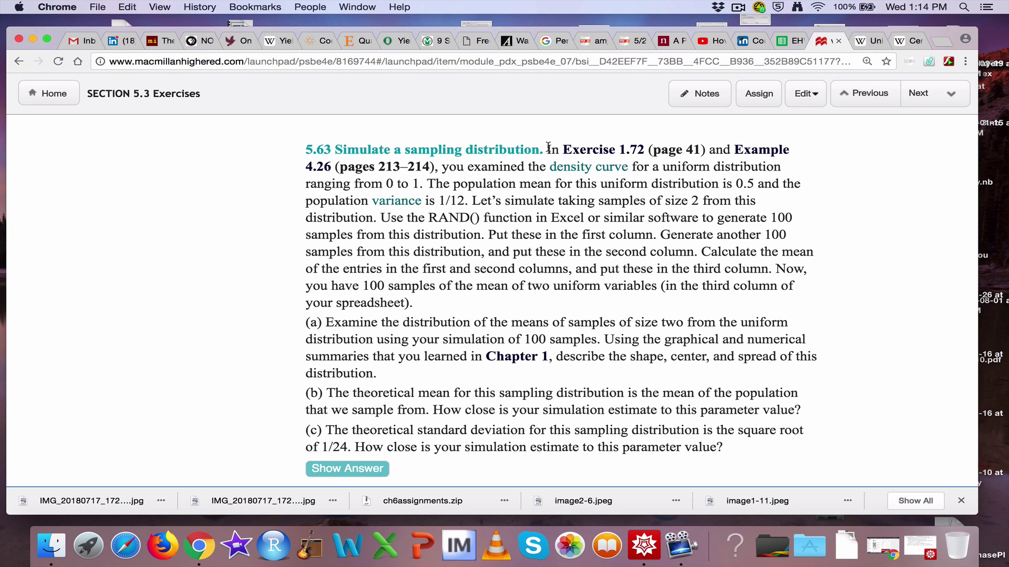
# Step: Highlight the passage on the 0-to-1 density curve with mean 0.5 and variance 1/12, then go to Wikipedia
pyautogui.moveTo(547, 148); pyautogui.dragTo(548, 165)
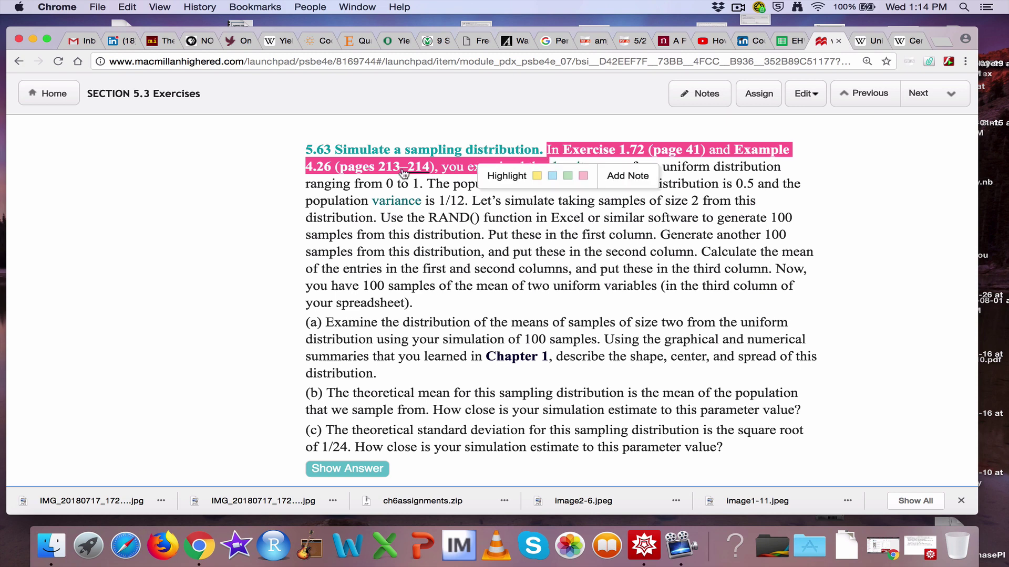
pyautogui.click(275, 194)
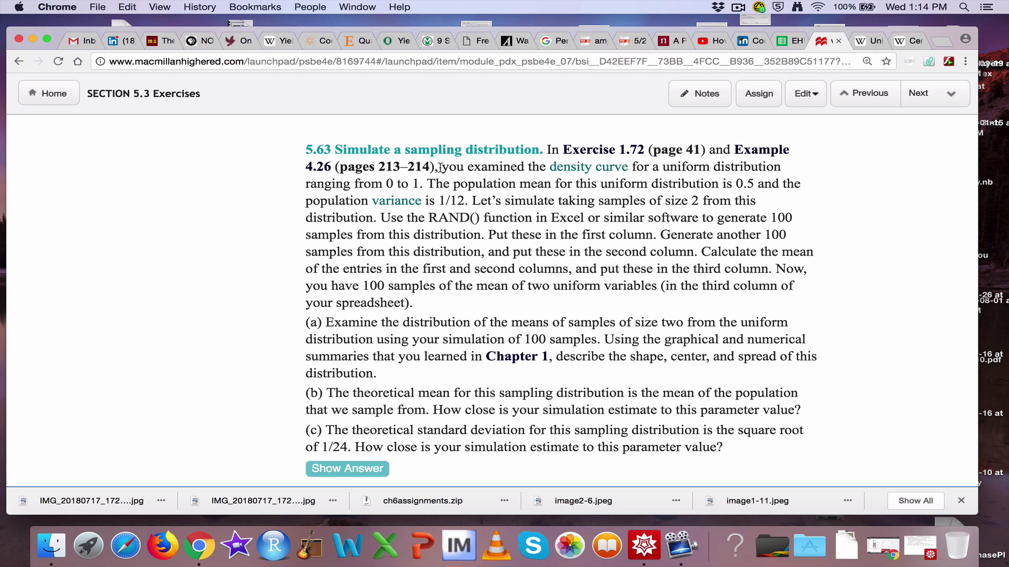
pyautogui.moveTo(442, 167); pyautogui.dragTo(427, 184)
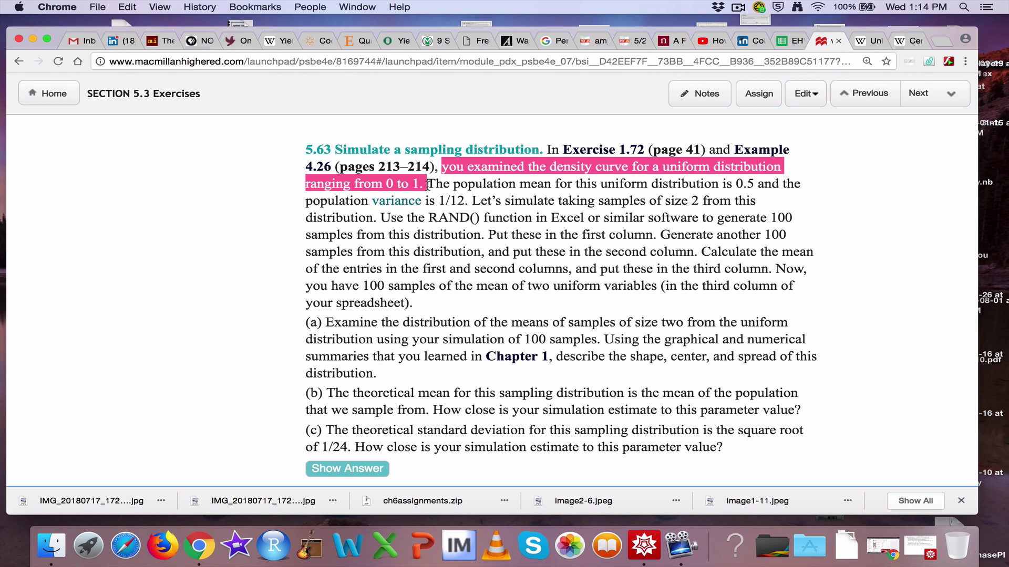
pyautogui.moveTo(427, 185); pyautogui.dragTo(473, 198)
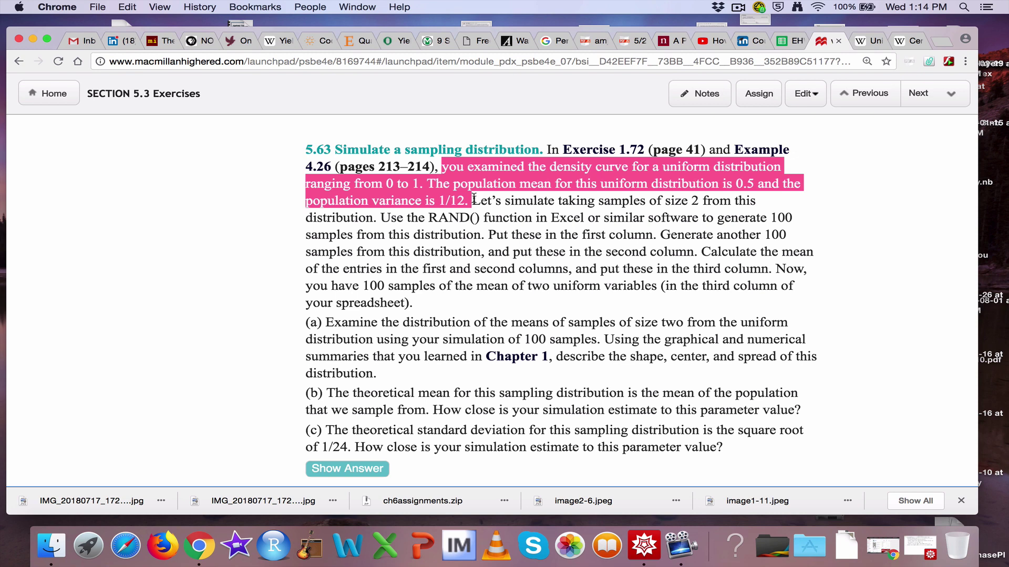
pyautogui.click(802, 93)
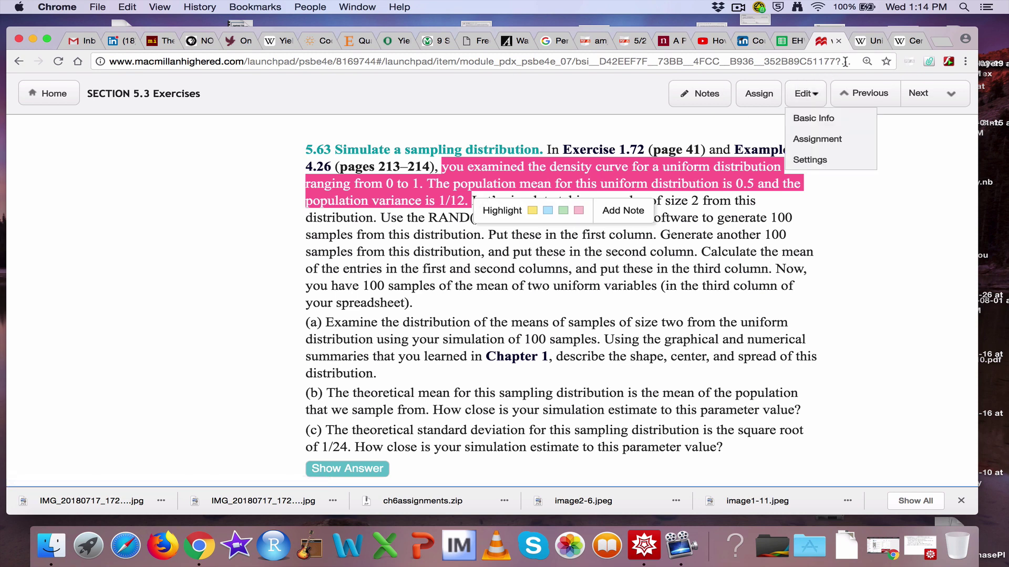
pyautogui.click(865, 42)
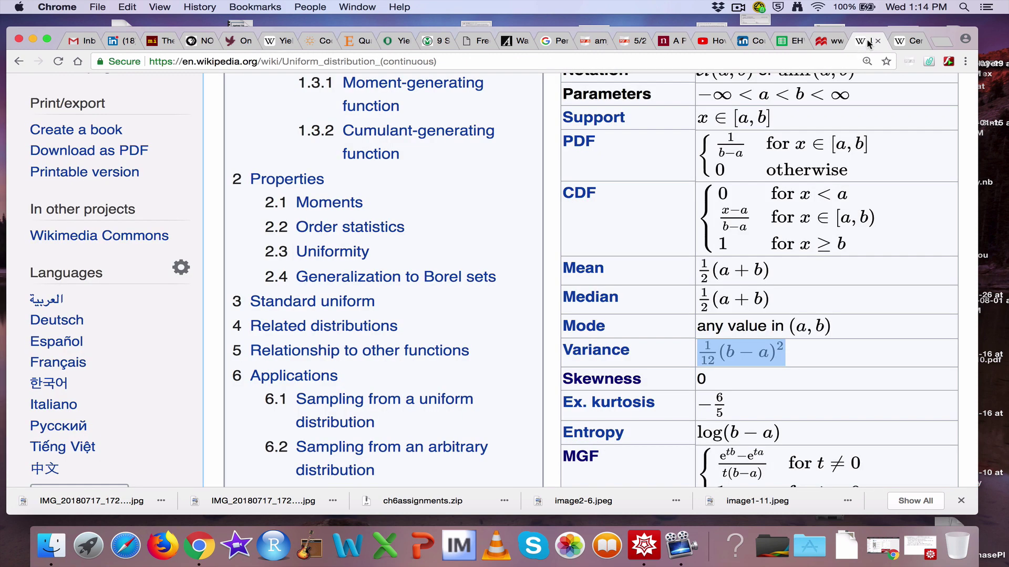
pyautogui.scroll(10, 872, 178)
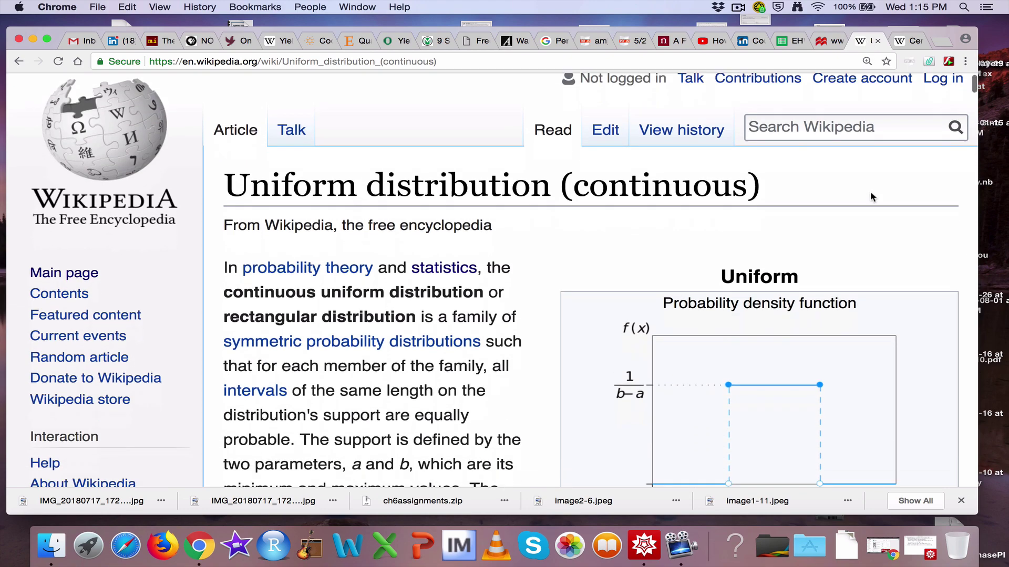
pyautogui.scroll(-2, 870, 191)
pyautogui.scroll(-1, 870, 193)
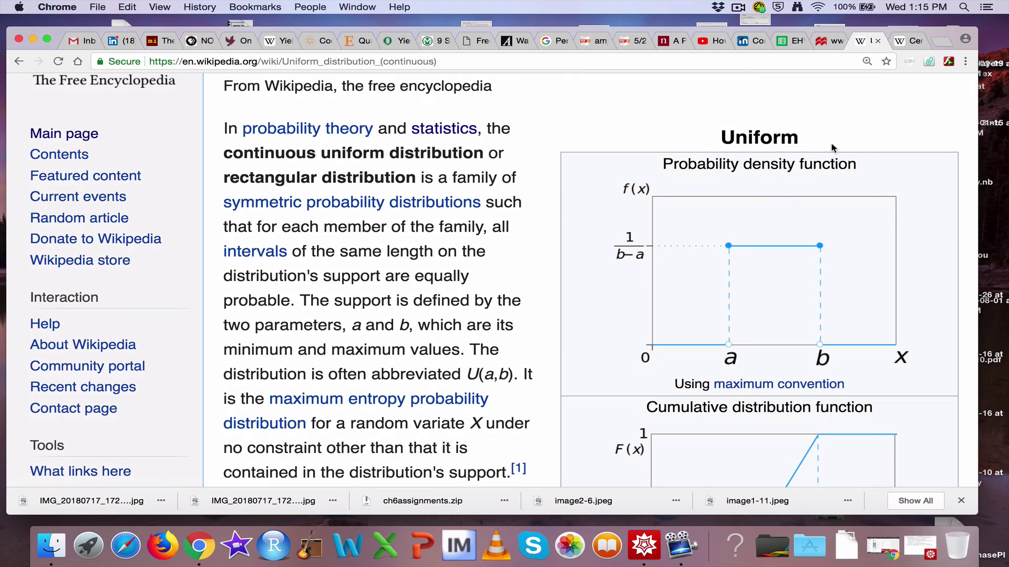
pyautogui.moveTo(734, 138); pyautogui.dragTo(803, 141)
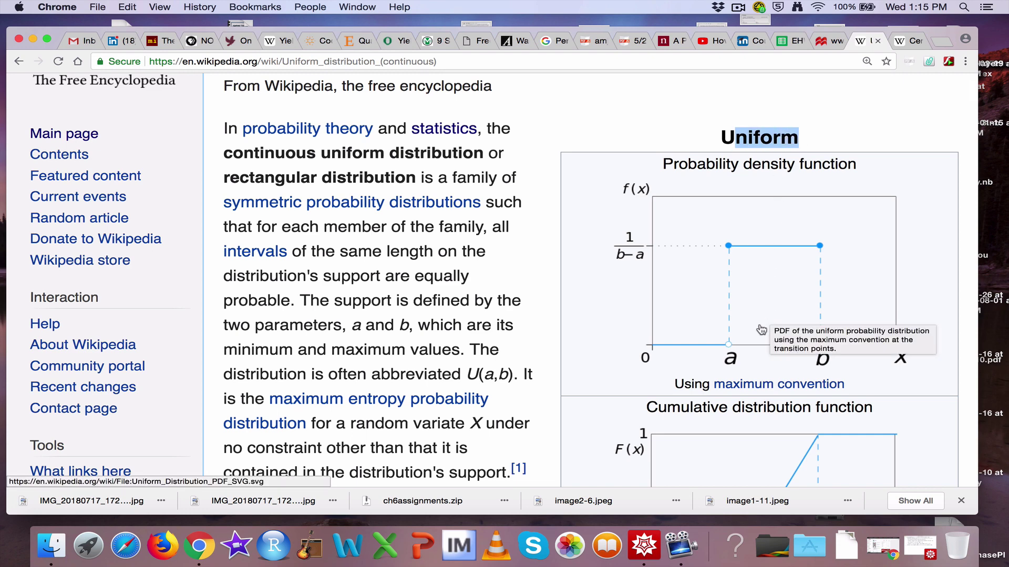
pyautogui.click(610, 320)
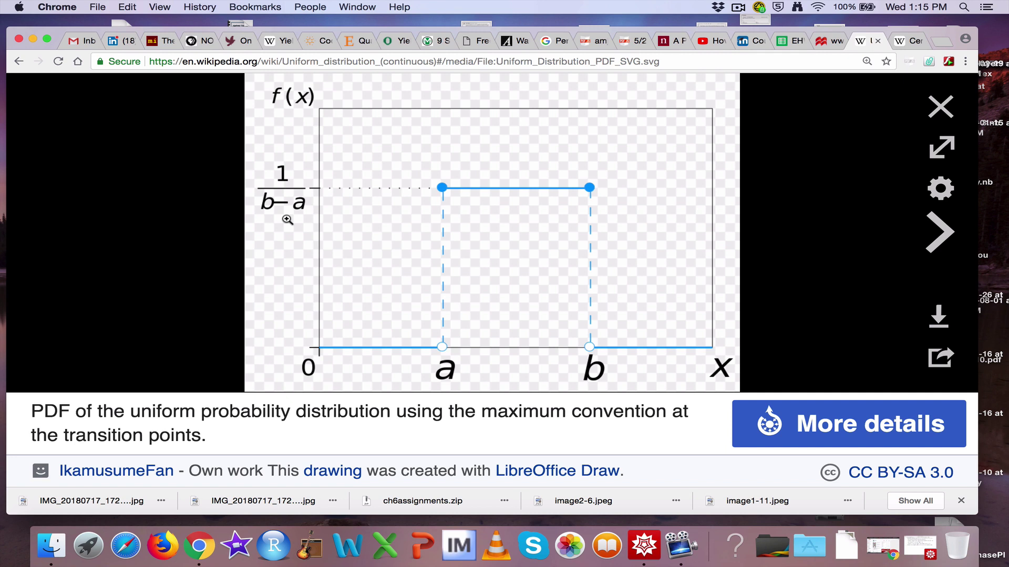
pyautogui.click(19, 61)
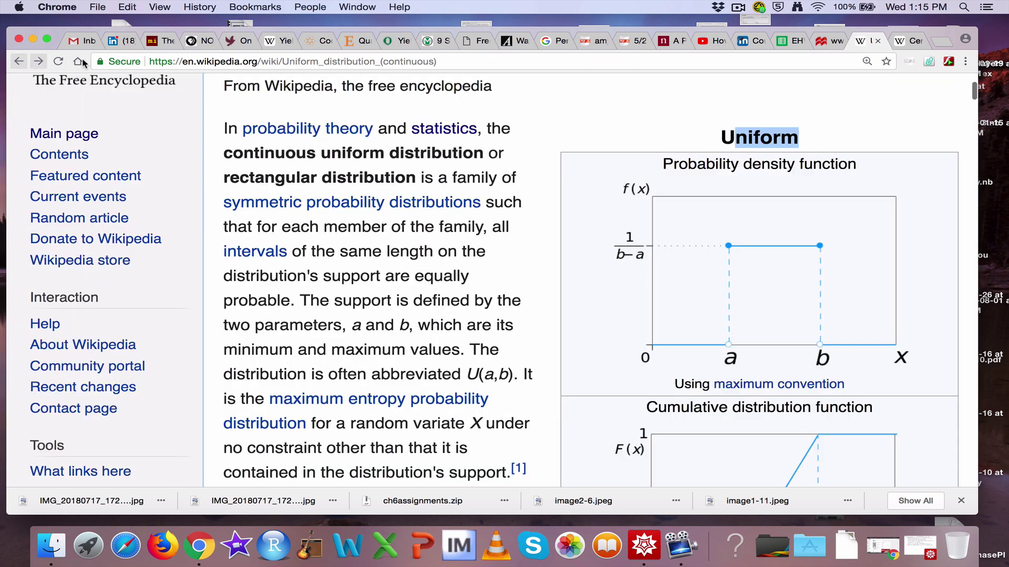
pyautogui.scroll(-5, 573, 229)
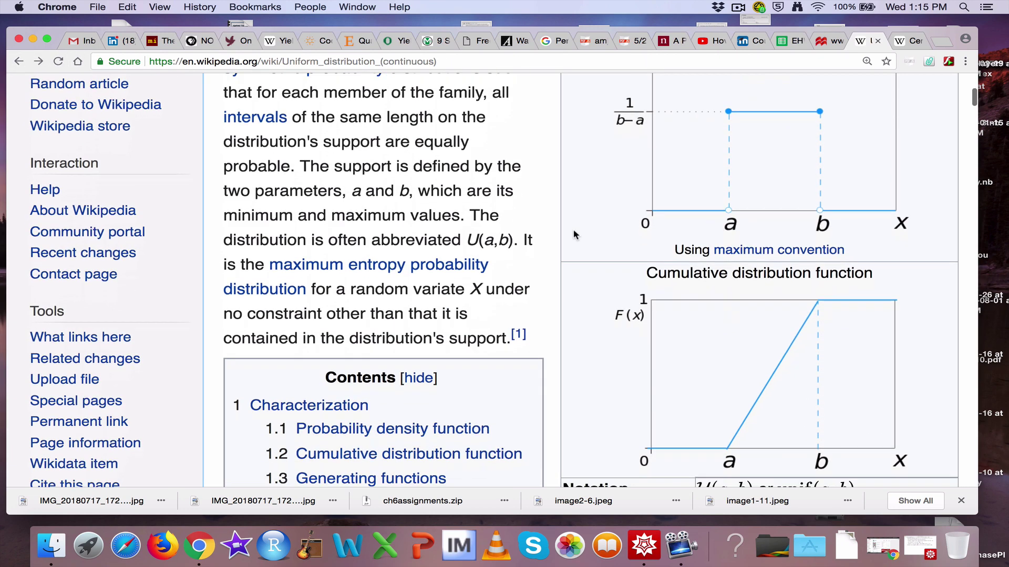
pyautogui.scroll(-15, 574, 235)
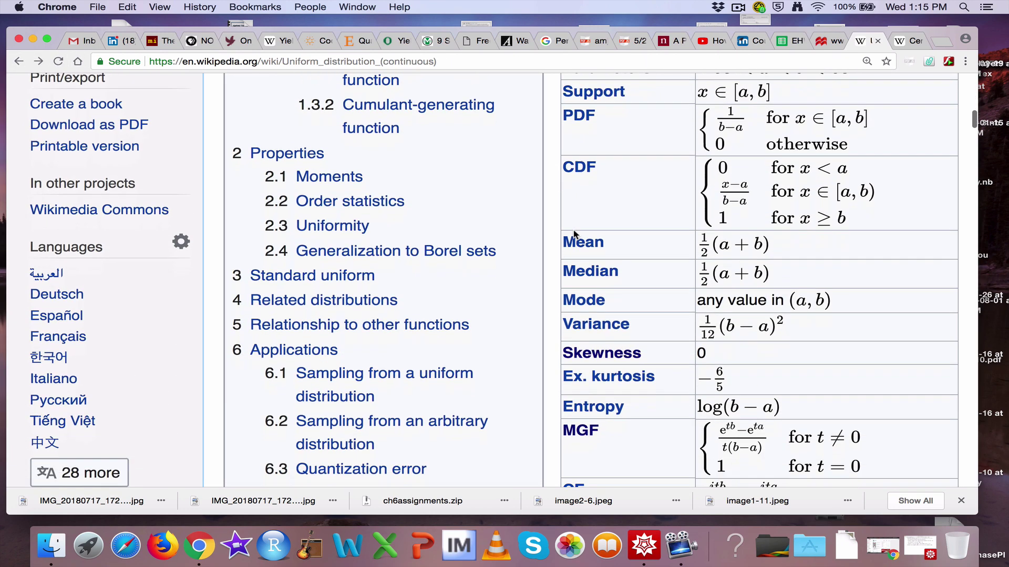
pyautogui.moveTo(776, 234); pyautogui.dragTo(682, 232)
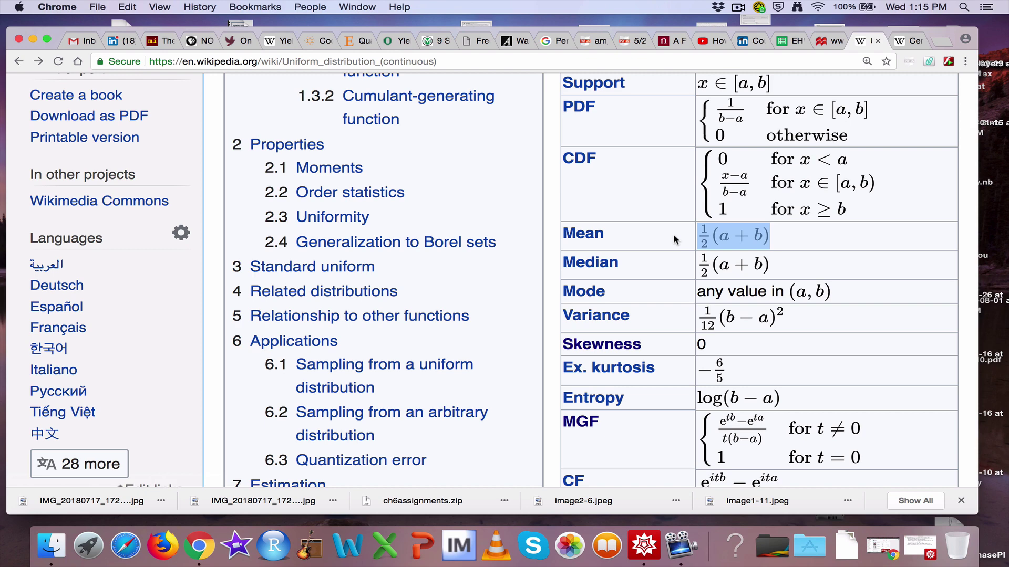
pyautogui.scroll(-2, 693, 281)
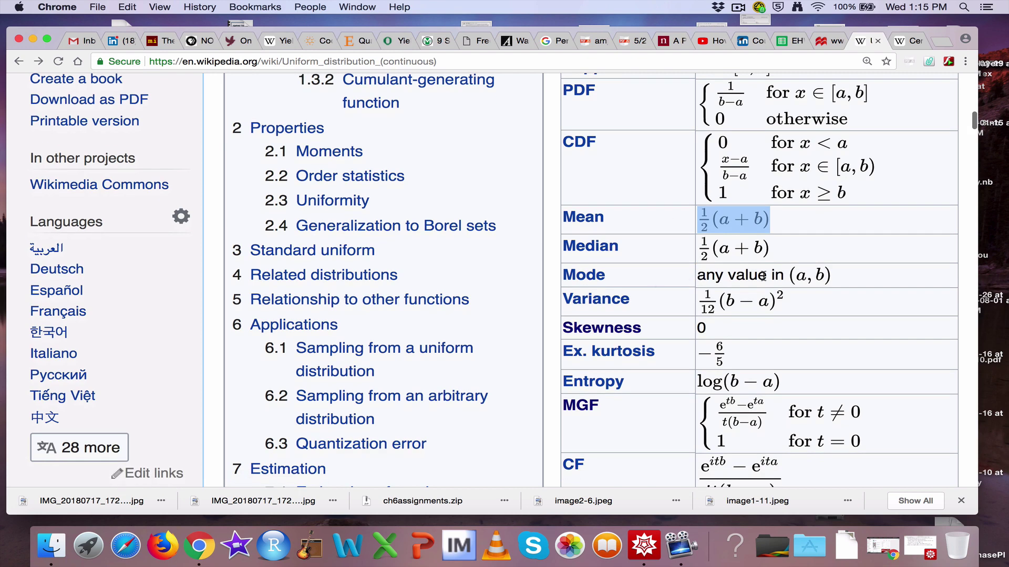
pyautogui.moveTo(805, 298); pyautogui.dragTo(661, 306)
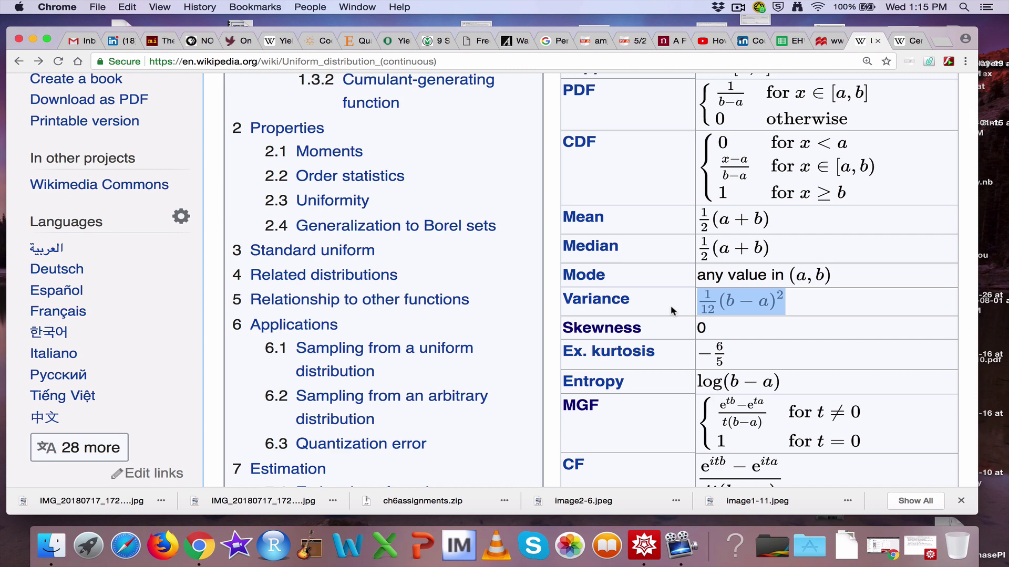
pyautogui.click(824, 45)
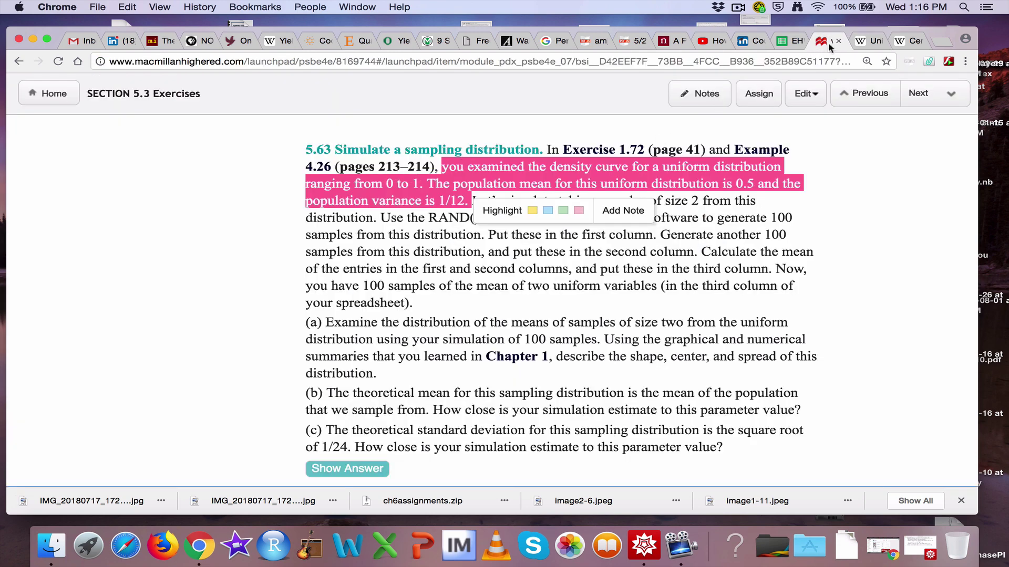
pyautogui.click(868, 41)
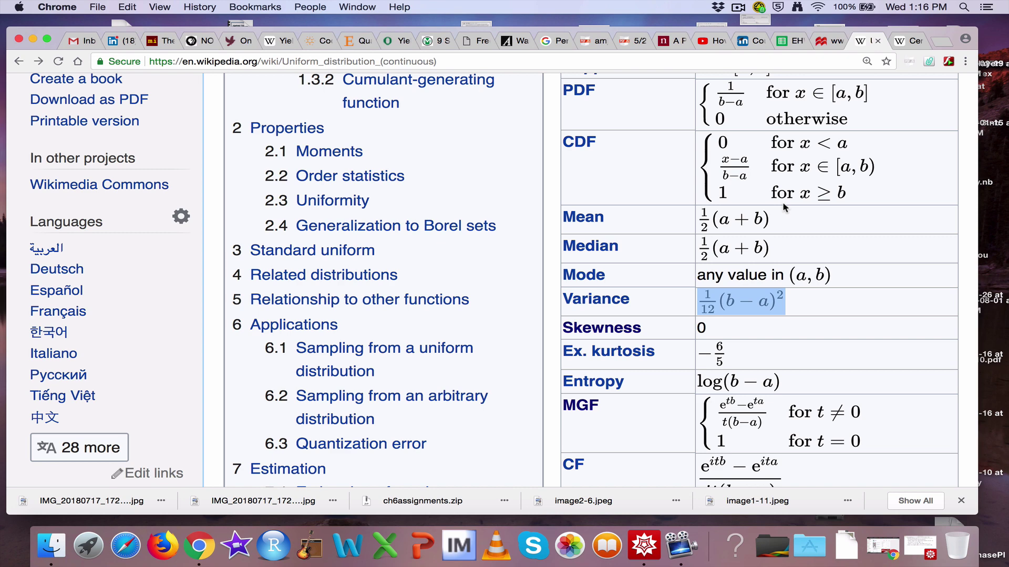
pyautogui.scroll(-3, 784, 207)
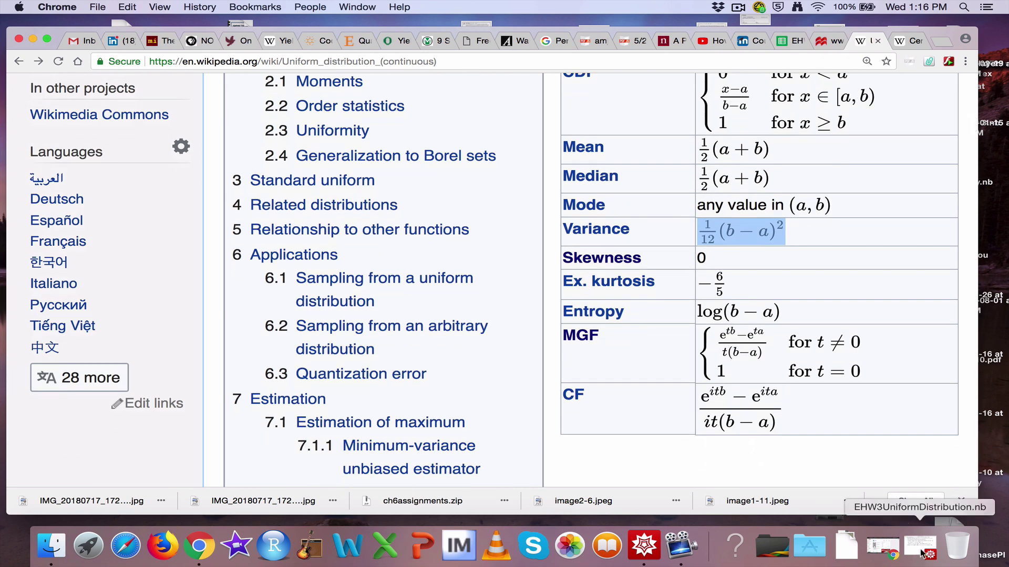
# Step: Evaluate the Manipulate cell to draw the uniform plot and expand the a and b controls
pyautogui.click(923, 553)
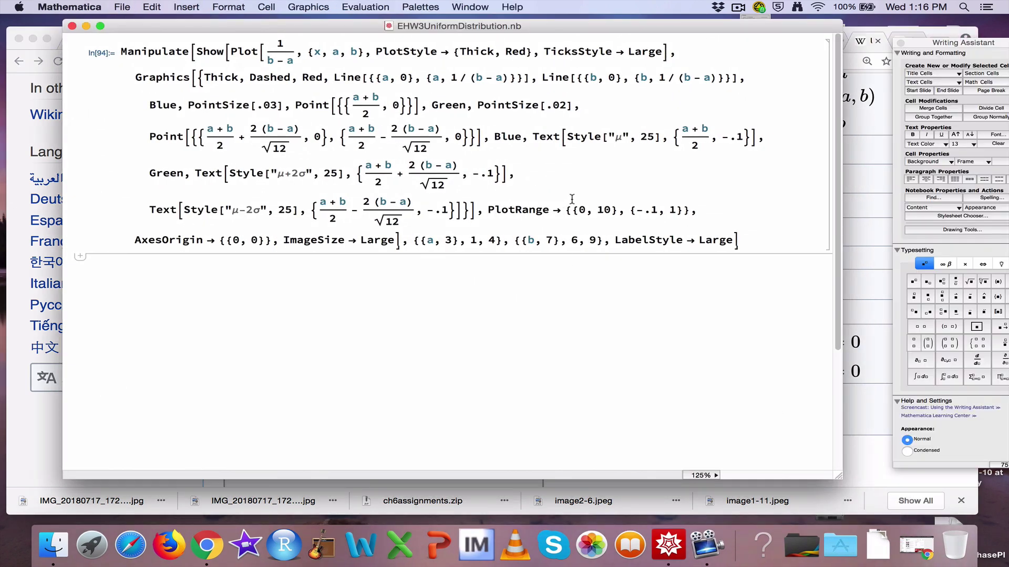
pyautogui.click(572, 200)
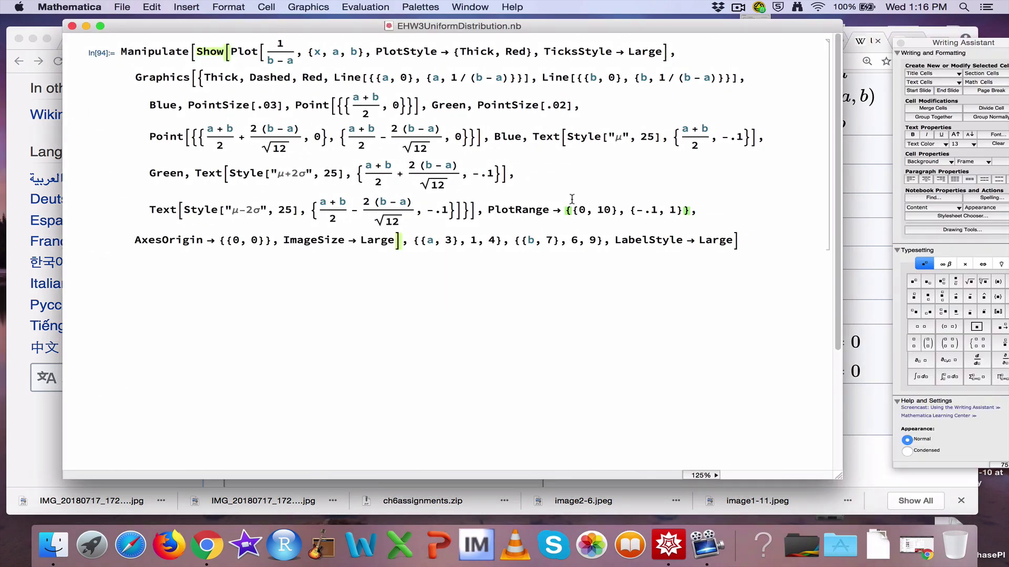
pyautogui.hotkey('shift', 'Return')
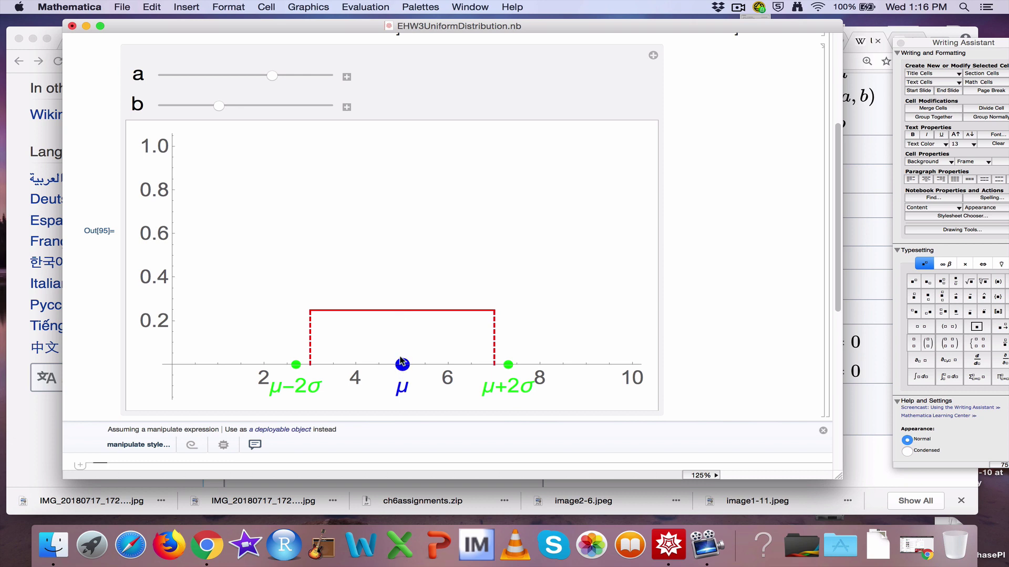
pyautogui.click(346, 78)
pyautogui.click(346, 128)
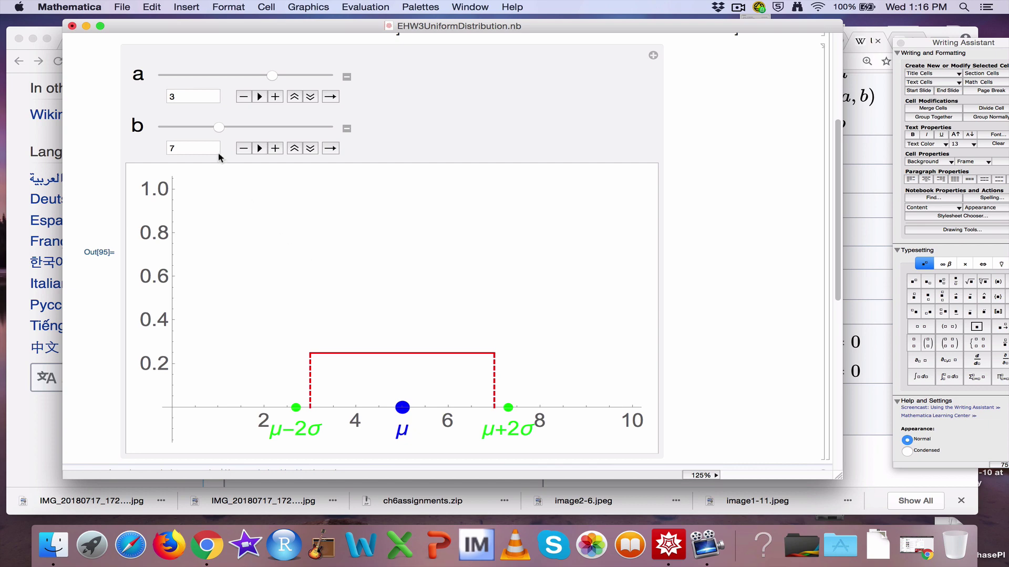
pyautogui.click(855, 229)
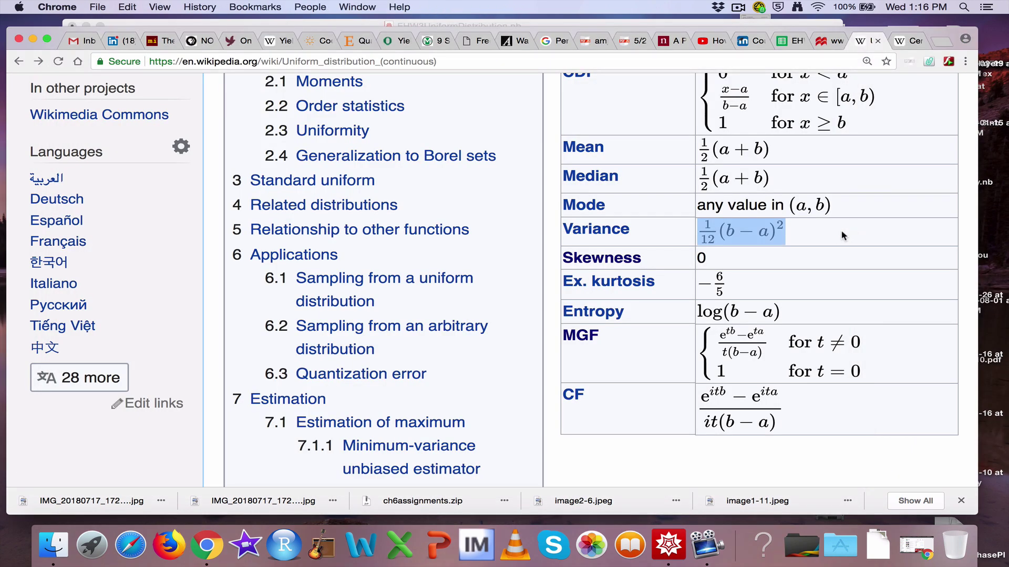
pyautogui.click(575, 22)
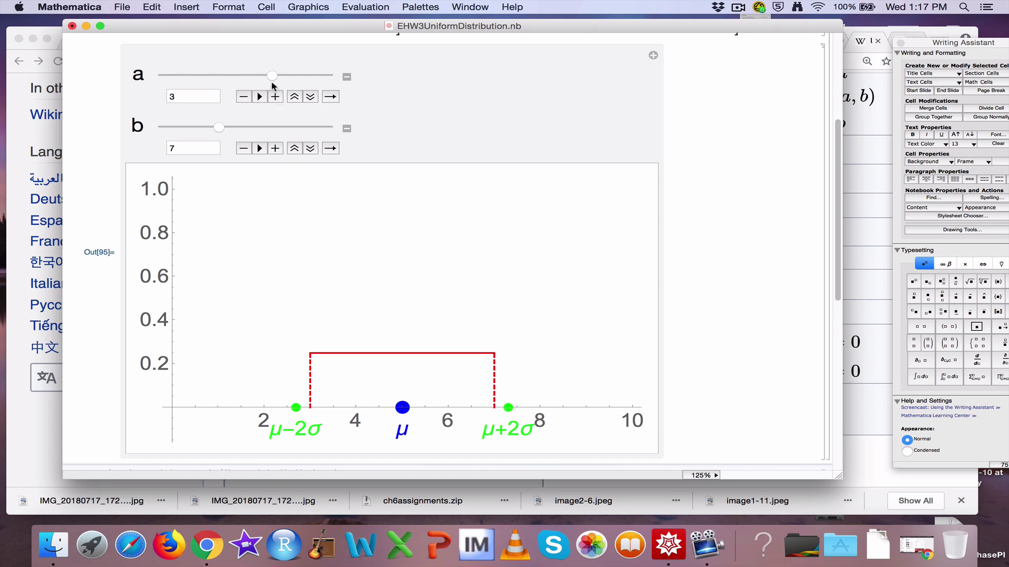
# Step: Drag the a and b sliders to reshape the distribution (a ≈ 2.955), then delete the plot output
pyautogui.moveTo(272, 77); pyautogui.dragTo(199, 75)
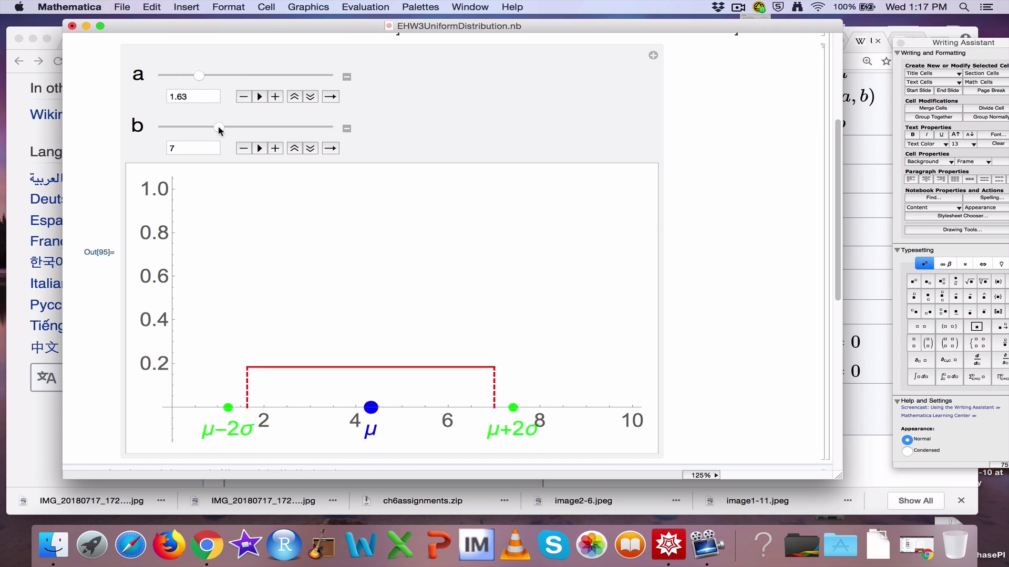
pyautogui.moveTo(222, 130); pyautogui.dragTo(270, 130)
pyautogui.moveTo(200, 77)
pyautogui.mouseDown()
pyautogui.moveTo(356, 77)
pyautogui.moveTo(180, 73)
pyautogui.mouseUp()
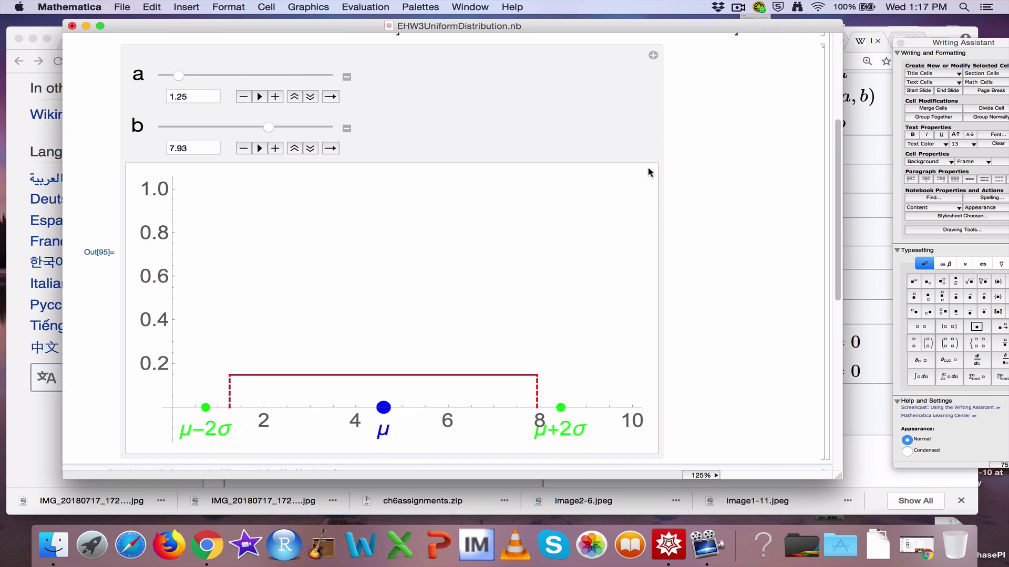
pyautogui.click(823, 176)
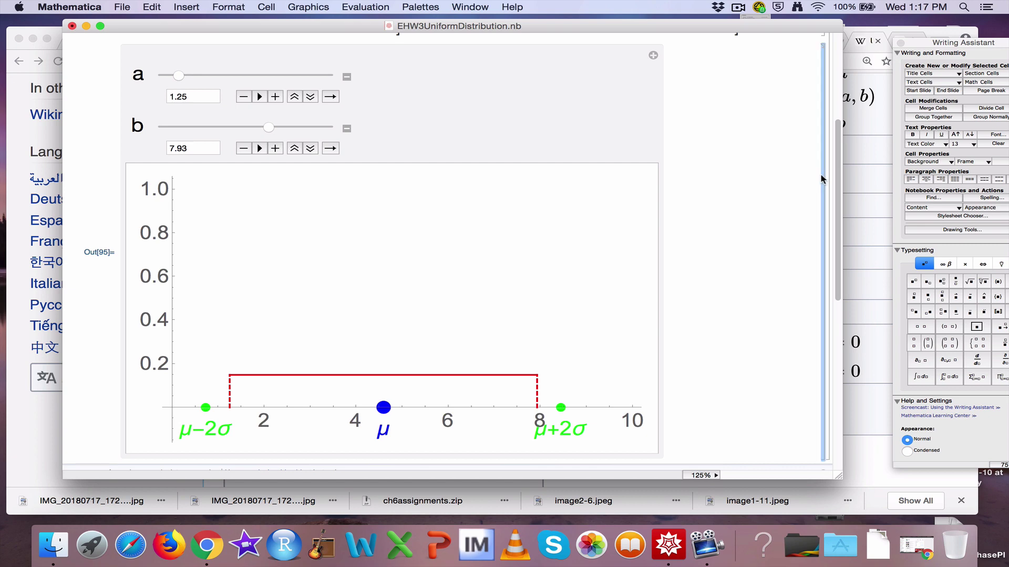
pyautogui.press('Delete')
# Step: Mark the Section 5.3 instructions on simulating size-2 samples, generating 100 samples and the first column
pyautogui.click(863, 126)
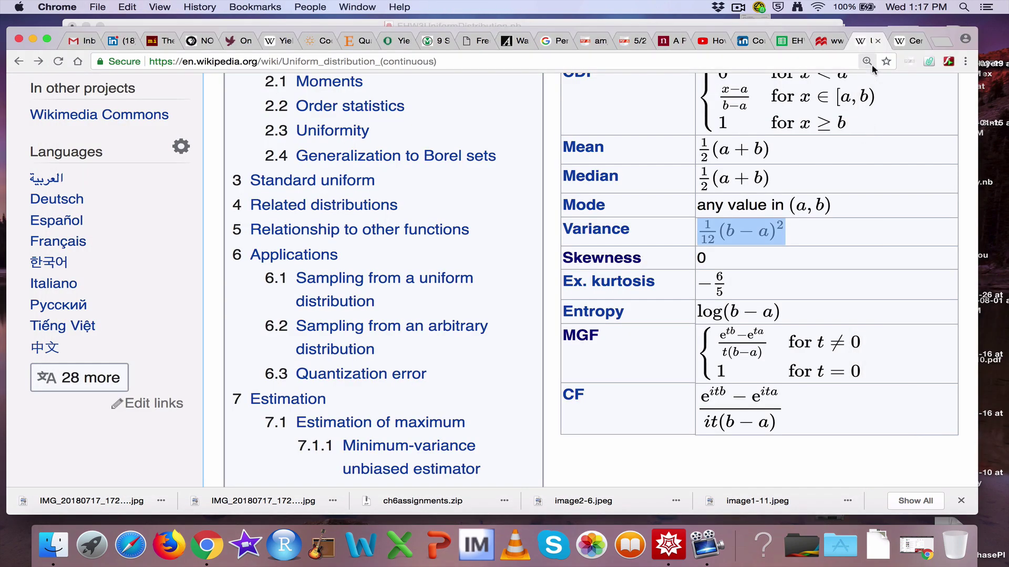
pyautogui.click(829, 42)
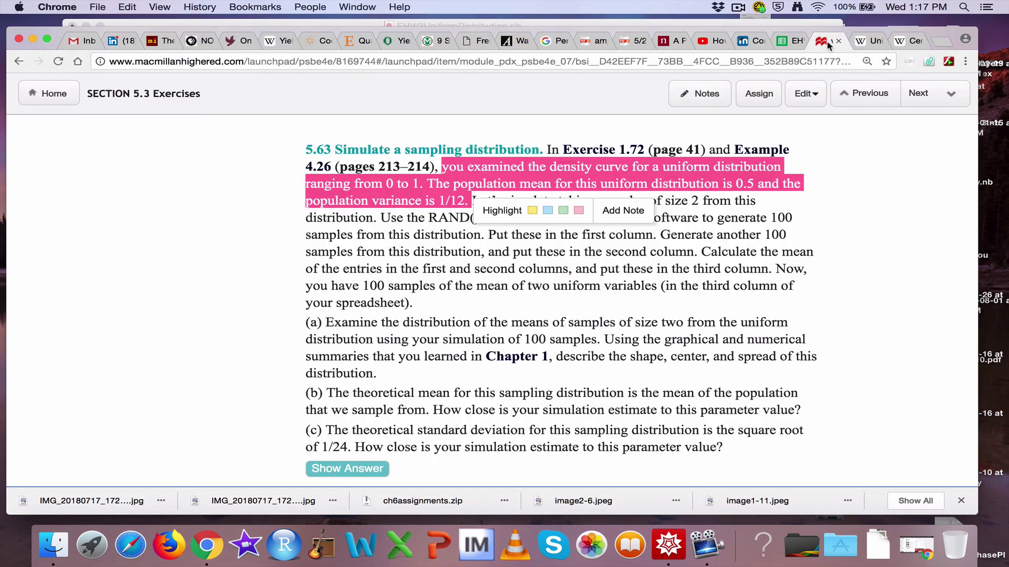
pyautogui.click(287, 222)
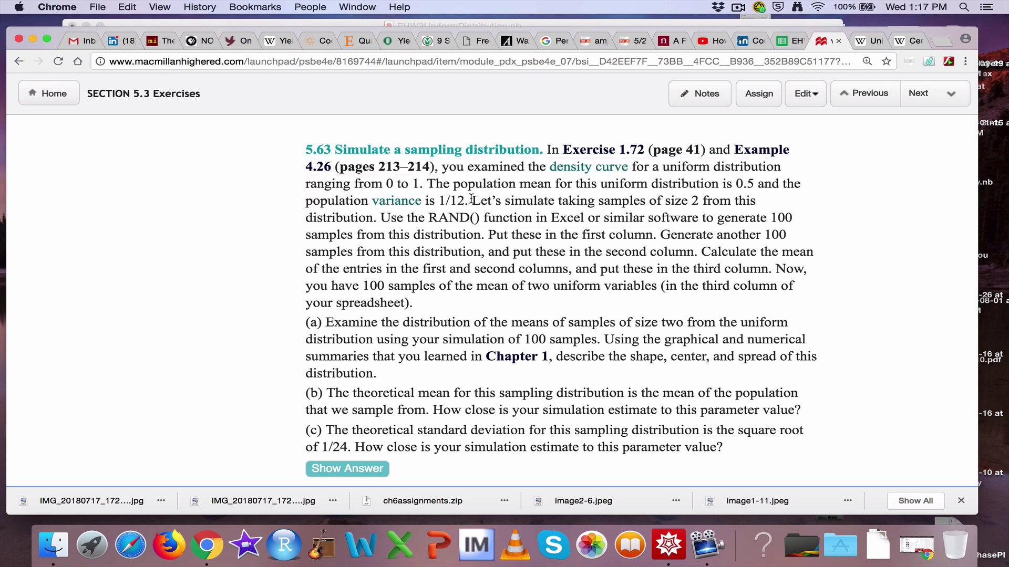
pyautogui.moveTo(472, 200); pyautogui.dragTo(583, 217)
pyautogui.click(256, 247)
pyautogui.moveTo(770, 217); pyautogui.dragTo(484, 235)
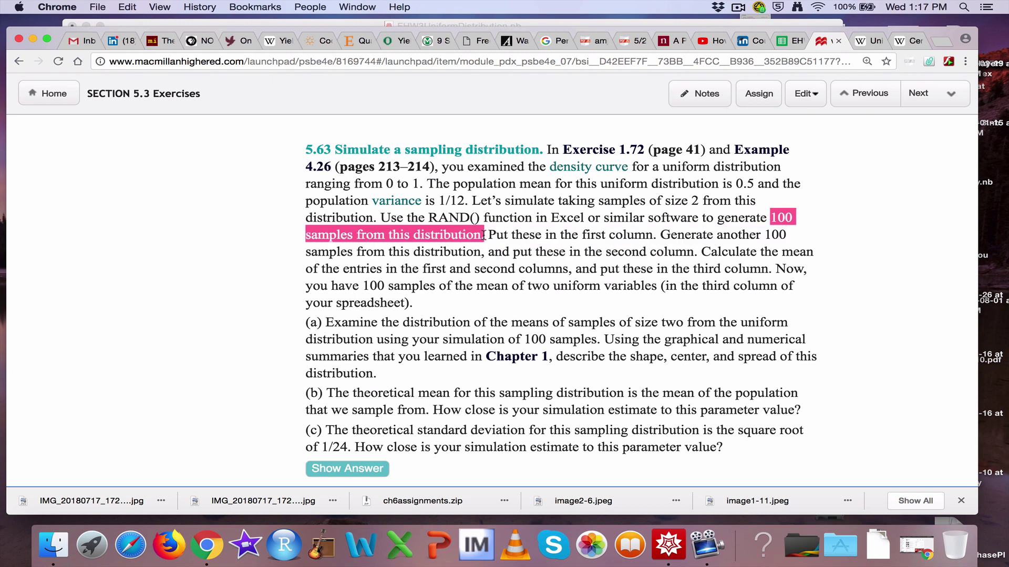
pyautogui.moveTo(484, 235); pyautogui.dragTo(691, 251)
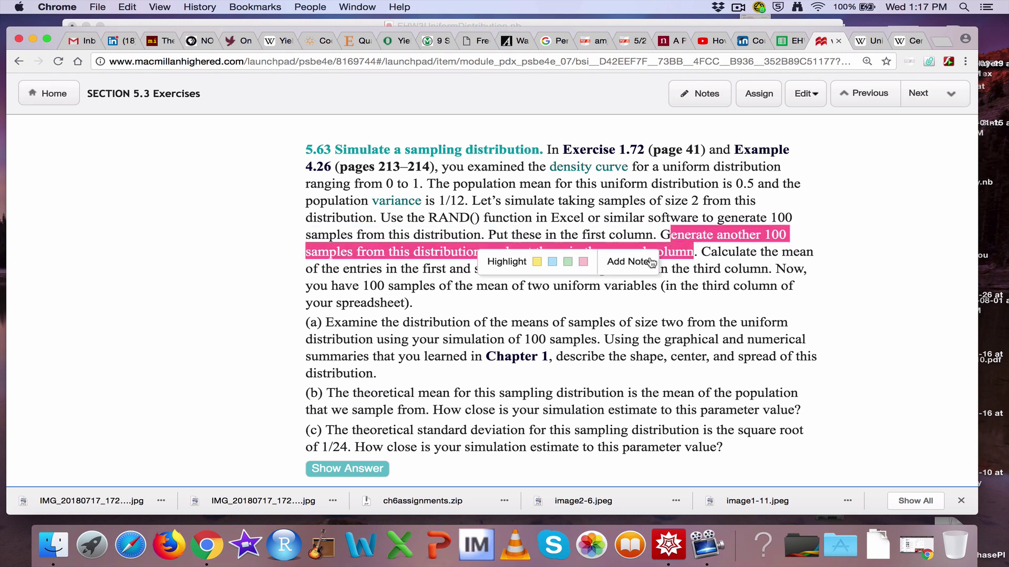
# Step: Mark the instructions on averaging into the third column and the 100 sample means, then open the Central limit theorem article
pyautogui.click(259, 283)
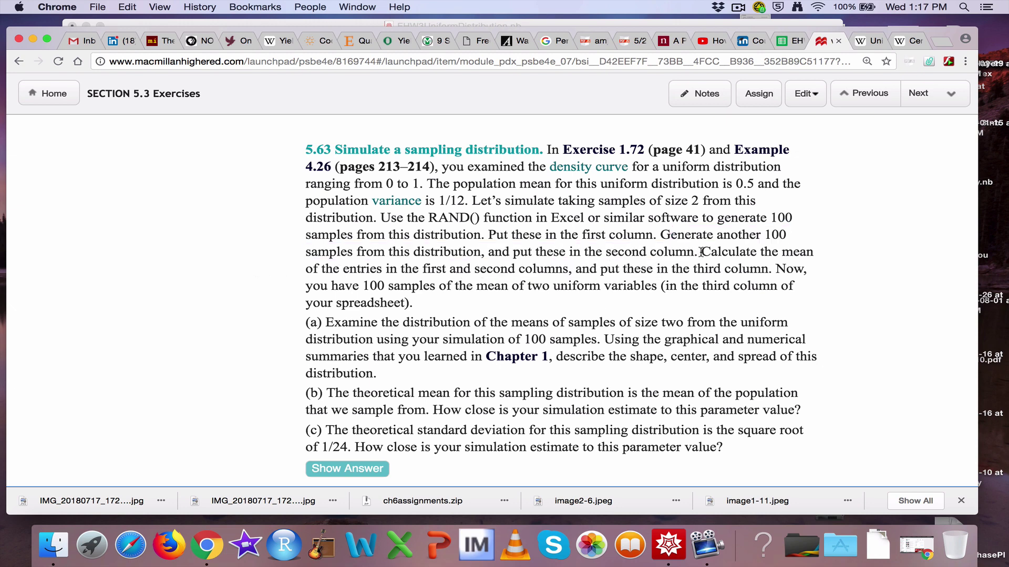
pyautogui.moveTo(702, 252); pyautogui.dragTo(772, 261)
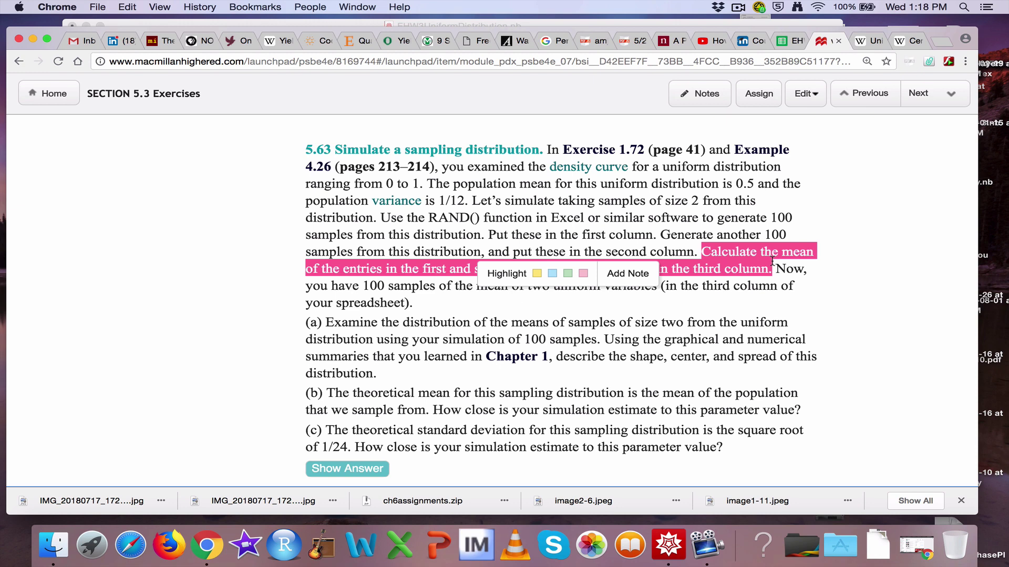
pyautogui.click(286, 260)
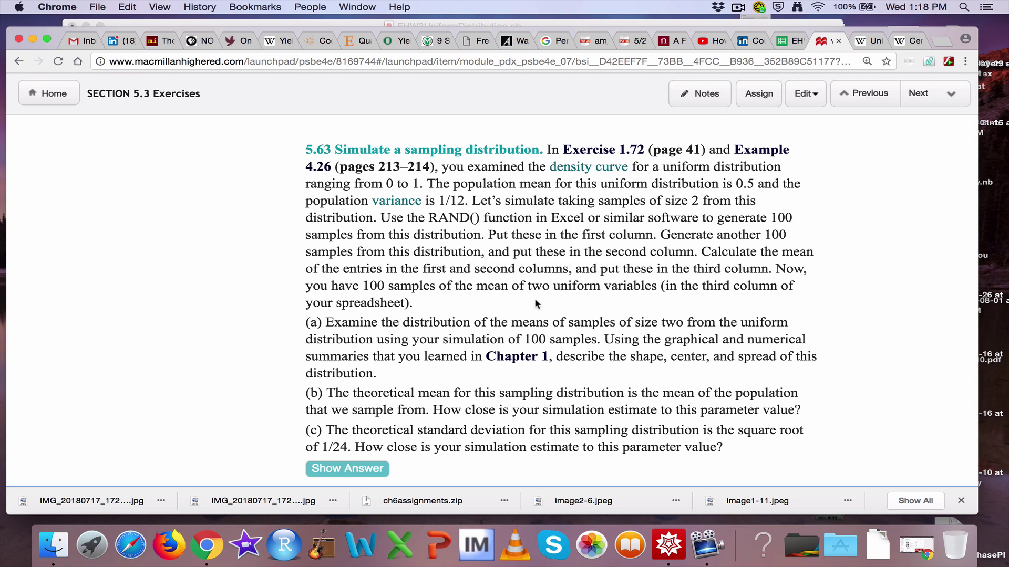
pyautogui.moveTo(338, 286); pyautogui.dragTo(653, 288)
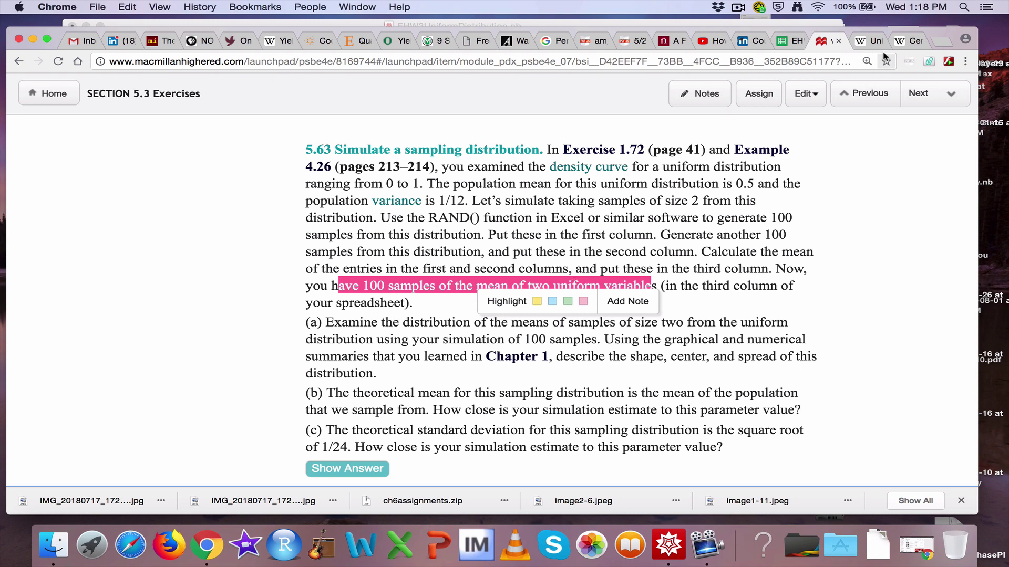
pyautogui.click(907, 41)
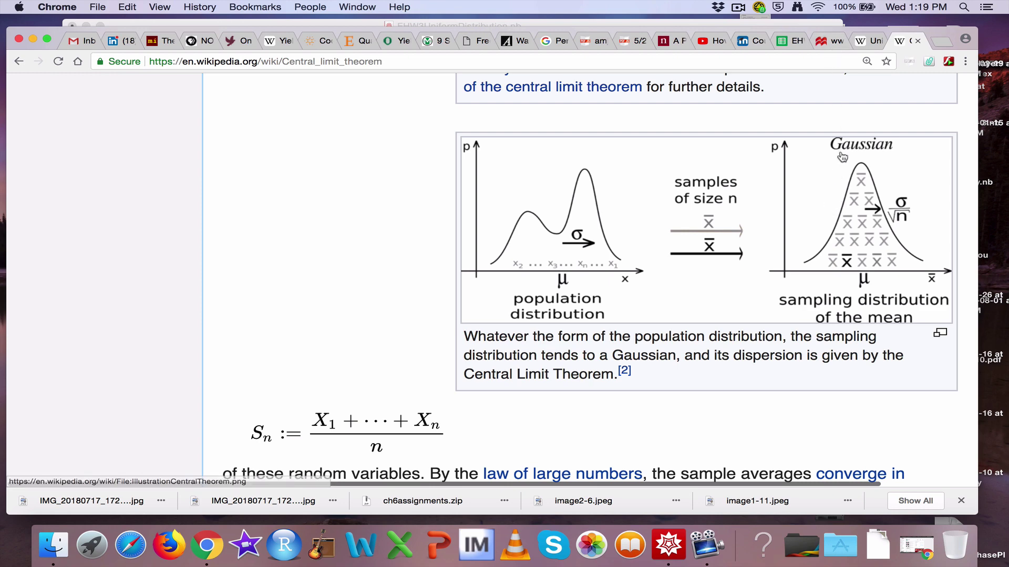
# Step: Highlight part (a), on the shape, center and spread of the 100 simulated means
pyautogui.click(826, 40)
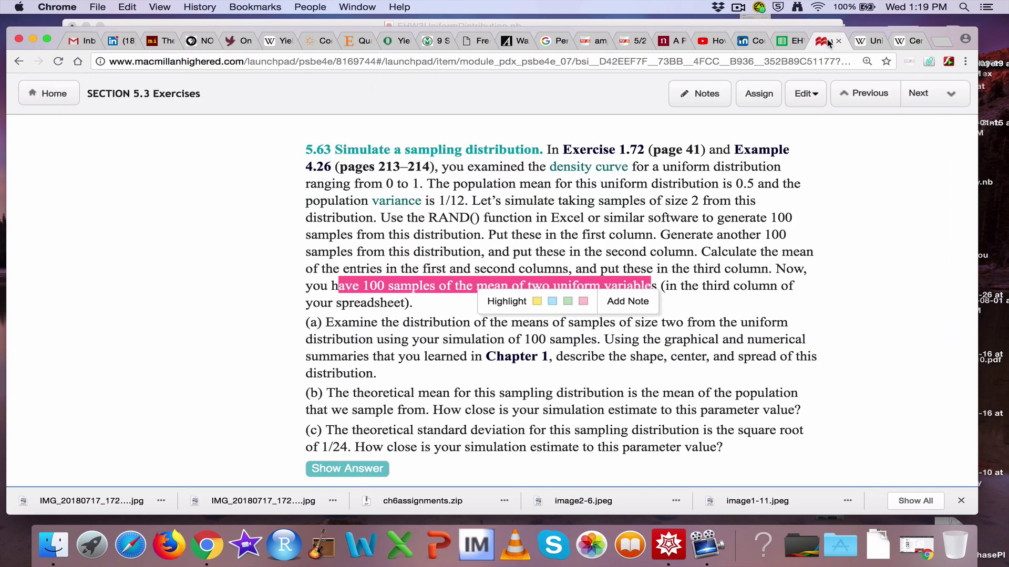
pyautogui.click(281, 312)
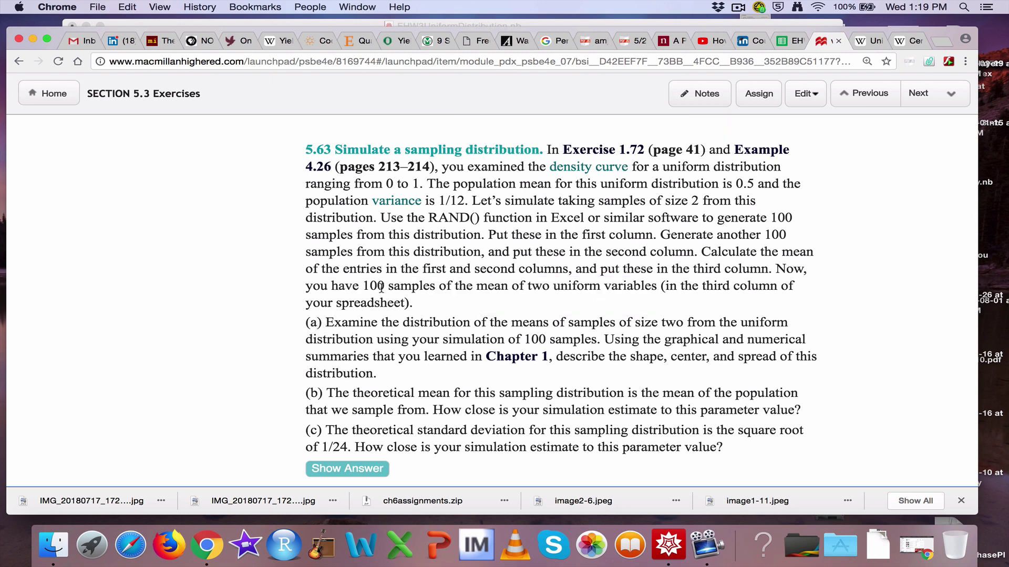
pyautogui.moveTo(326, 322); pyautogui.dragTo(393, 379)
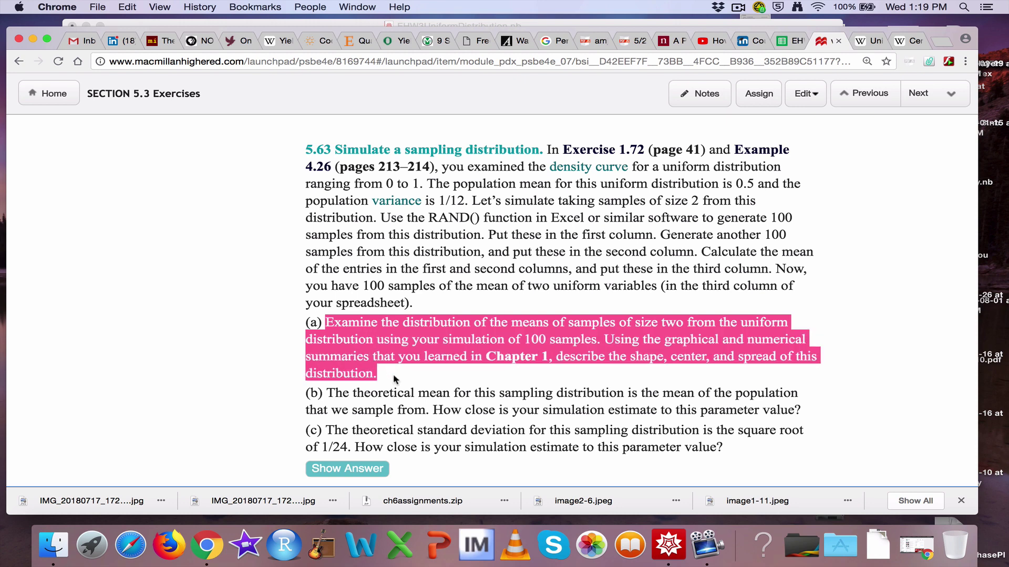
pyautogui.moveTo(393, 373); pyautogui.dragTo(393, 373)
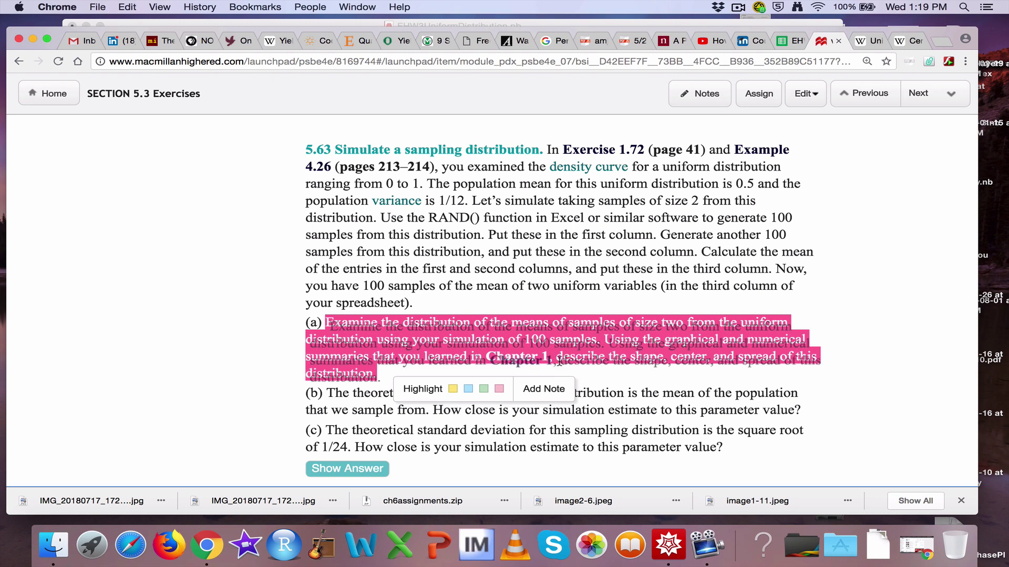
pyautogui.click(558, 362)
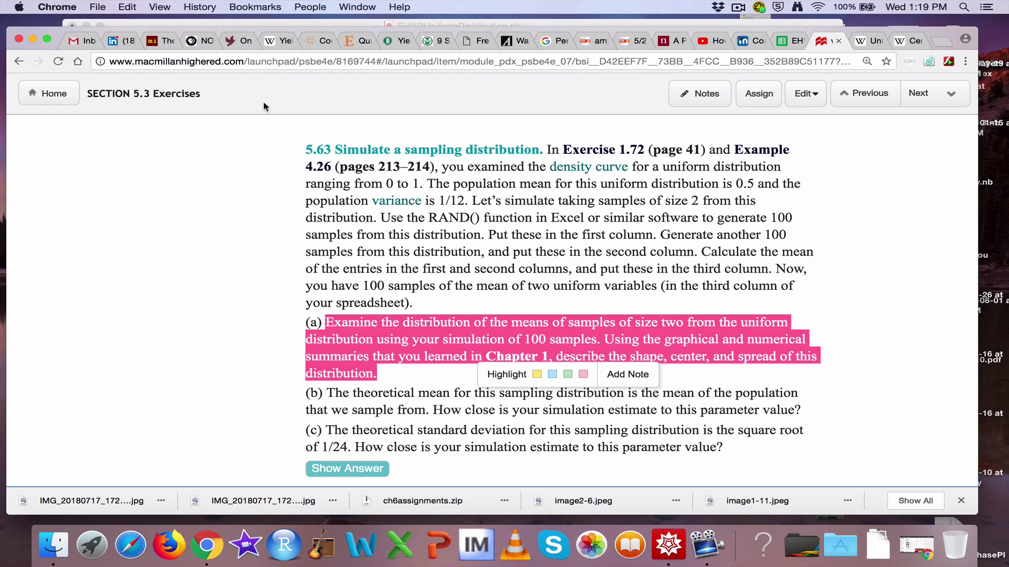
# Step: Enter =RAND() in B4 as the first Sample #1 value, showing 0.7003456641
pyautogui.click(785, 41)
pyautogui.click(190, 252)
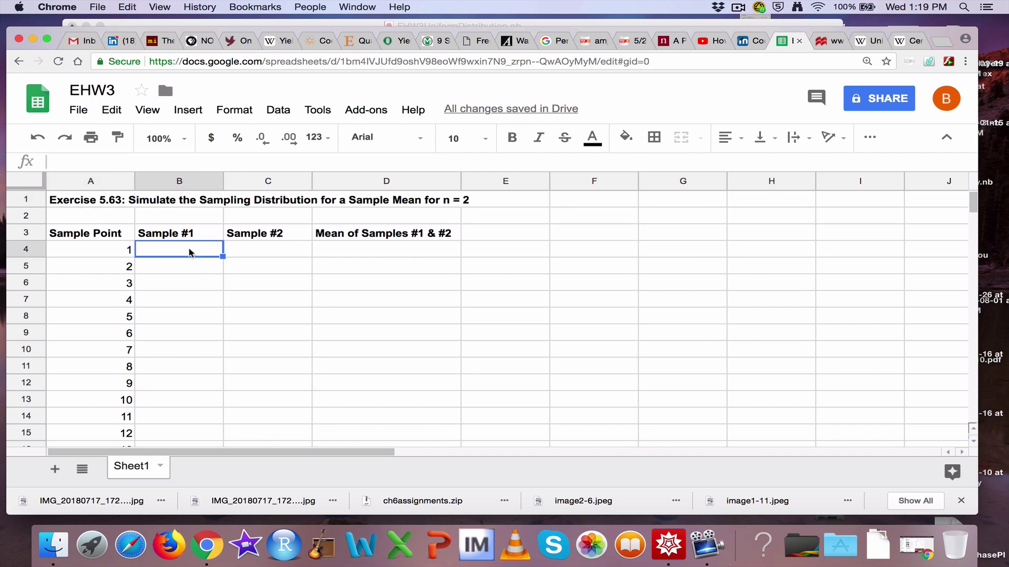
pyautogui.write('=RAN')
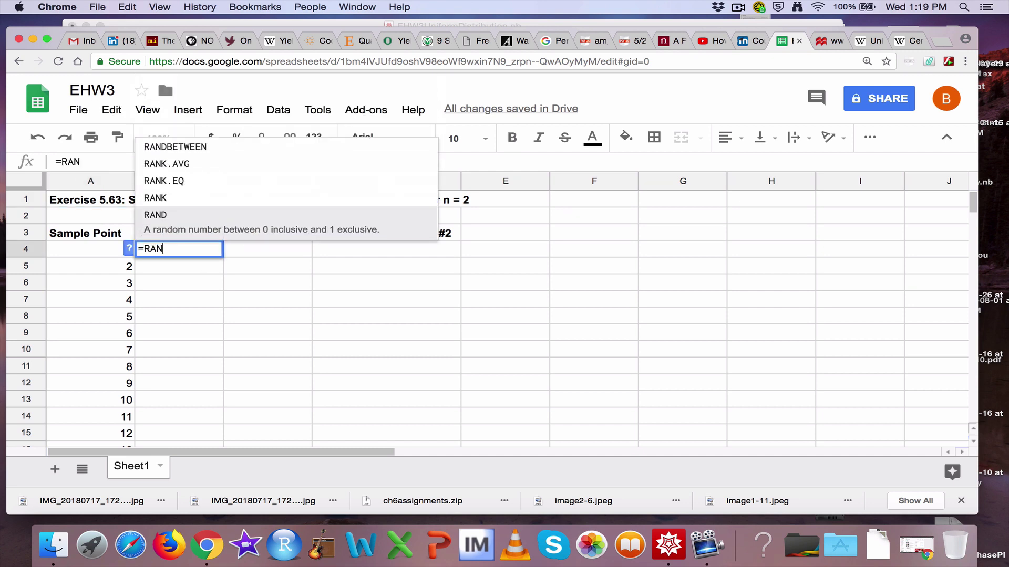
pyautogui.write('D()')
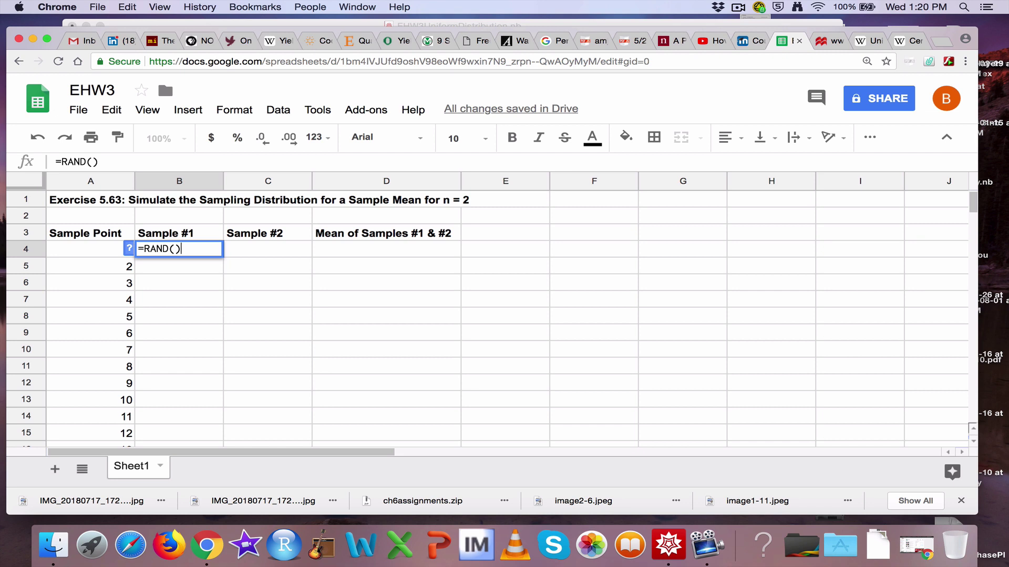
pyautogui.press('Return')
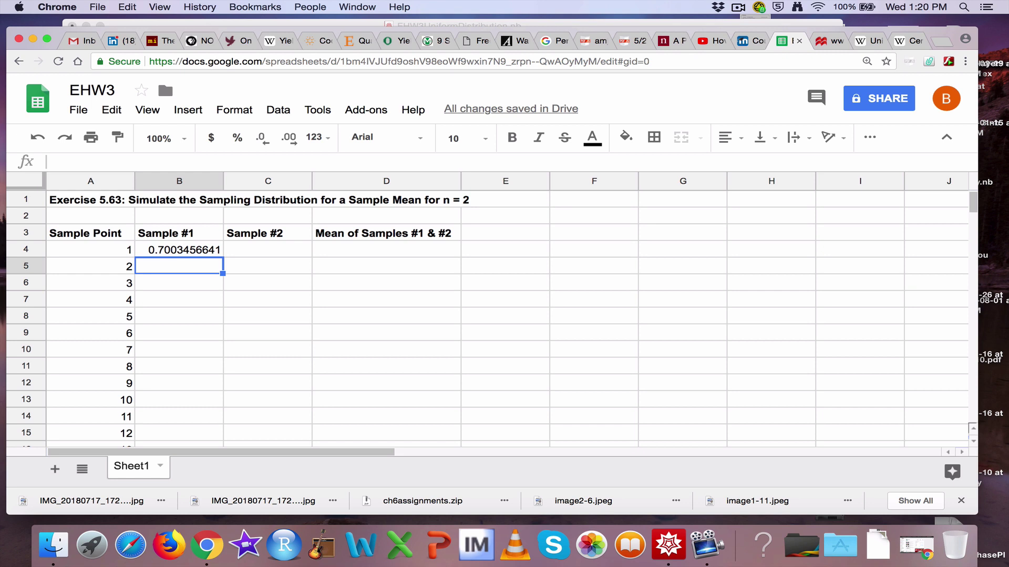
pyautogui.click(156, 250)
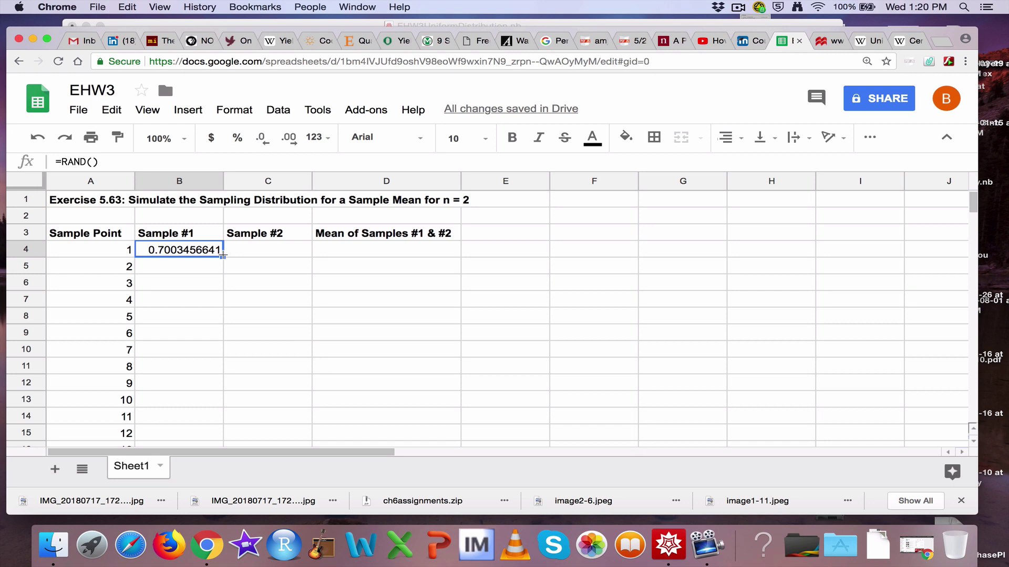
# Step: Fill the =RAND() formula down B4:B9 and check several of the sample values
pyautogui.moveTo(223, 257); pyautogui.dragTo(215, 332)
pyautogui.moveTo(215, 331); pyautogui.dragTo(216, 332)
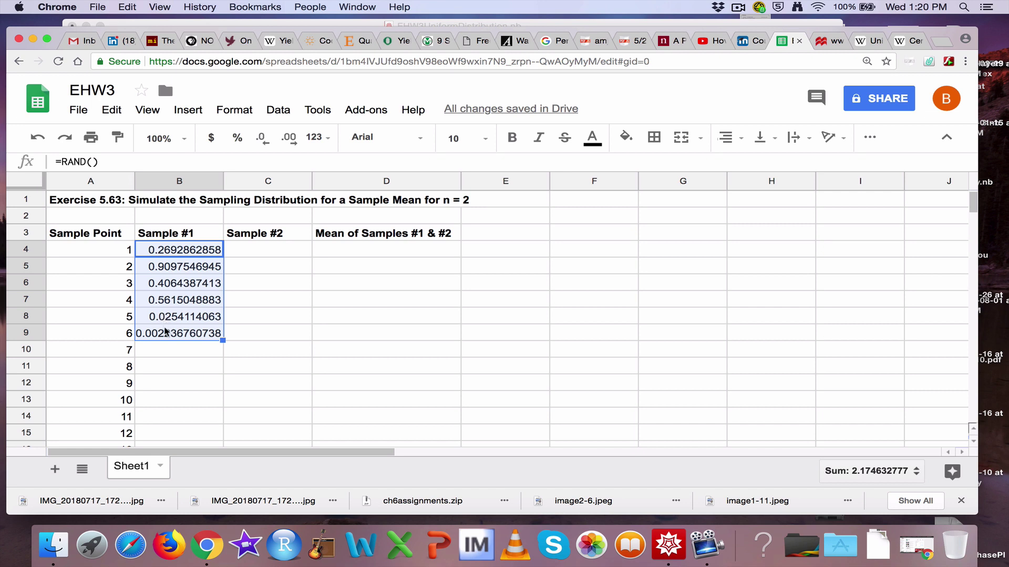
pyautogui.click(172, 271)
pyautogui.click(176, 287)
pyautogui.click(172, 313)
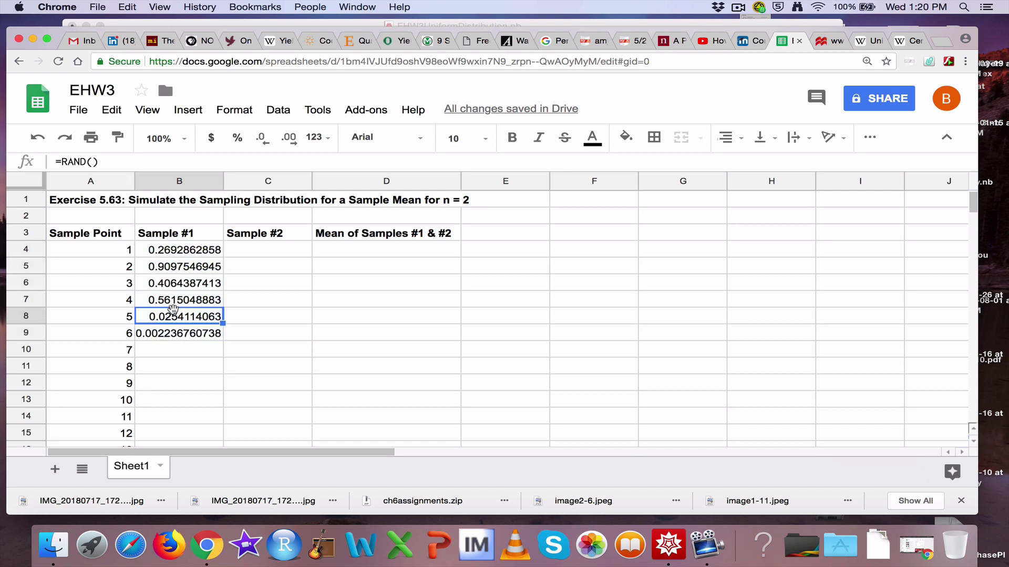
pyautogui.click(177, 298)
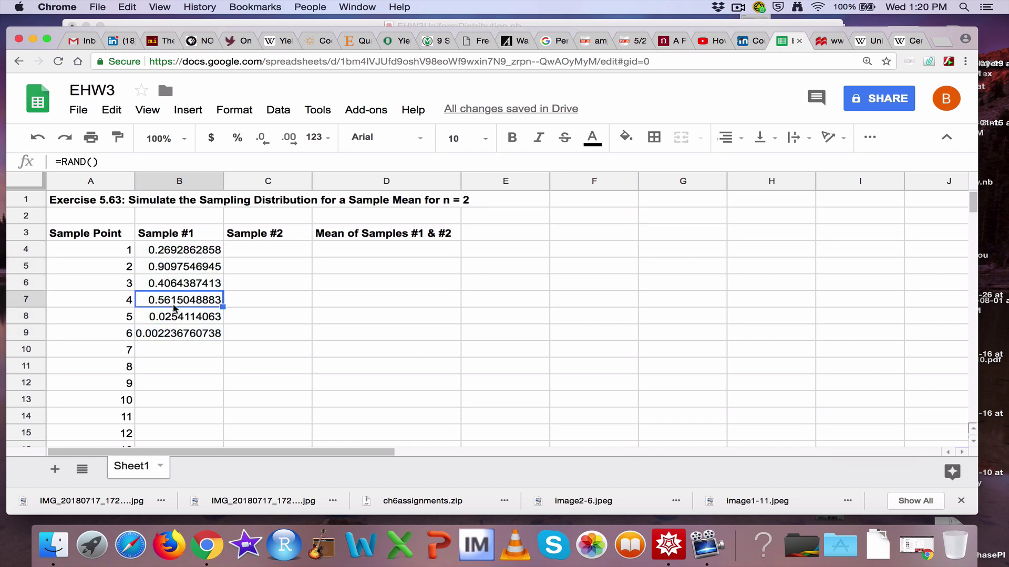
pyautogui.moveTo(176, 318); pyautogui.dragTo(175, 330)
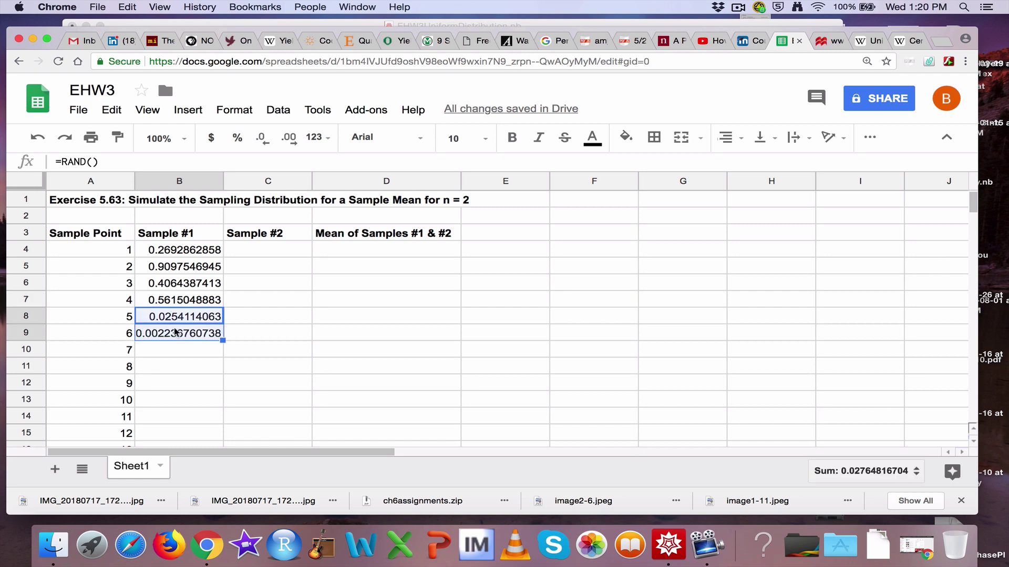
pyautogui.click(207, 335)
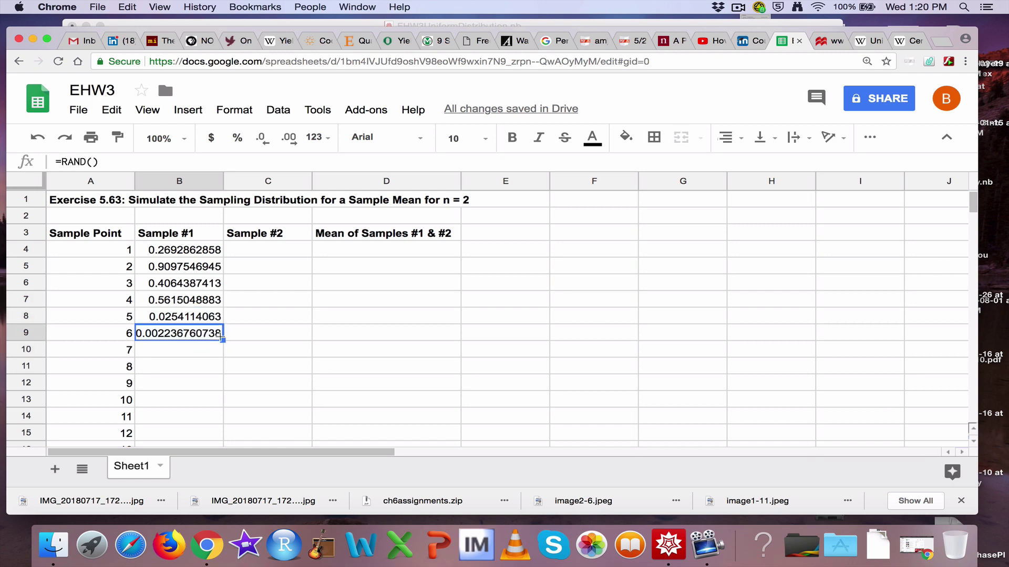
# Step: Extend the =RAND() fill down column B past B13 toward row 103
pyautogui.moveTo(222, 340); pyautogui.dragTo(223, 404)
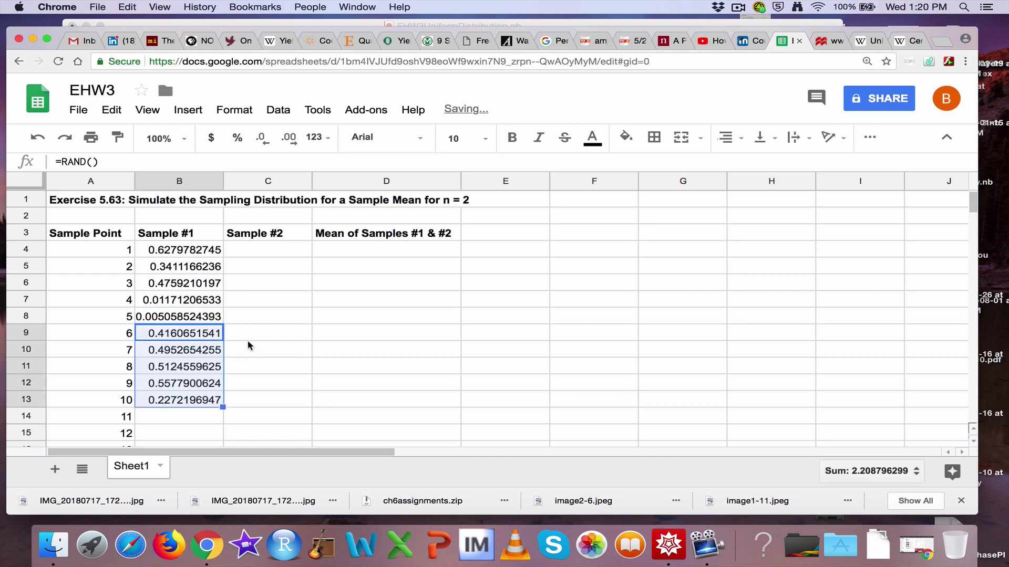
pyautogui.click(201, 410)
pyautogui.click(203, 401)
pyautogui.click(183, 317)
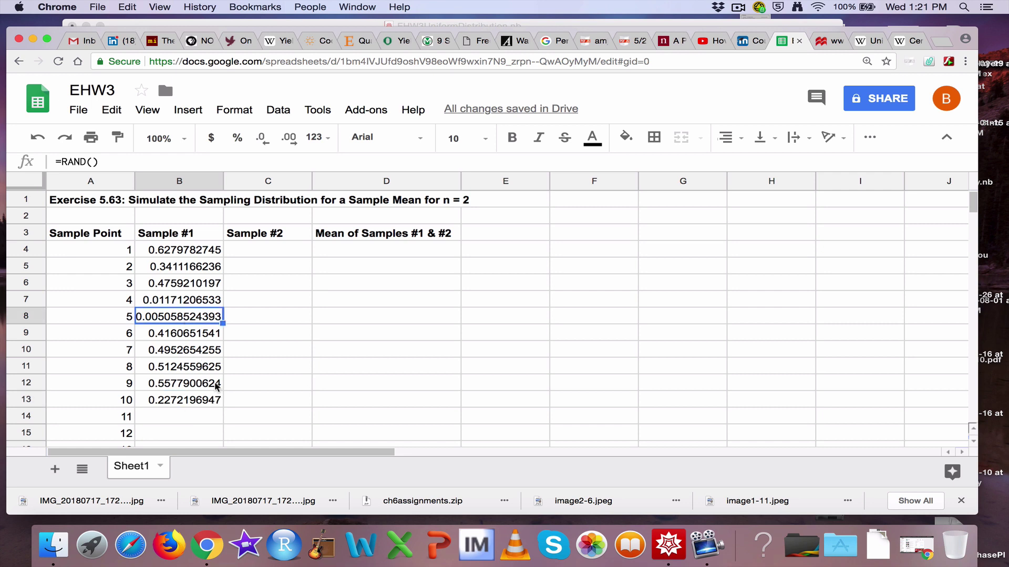
pyautogui.click(213, 402)
pyautogui.scroll(-1, 216, 399)
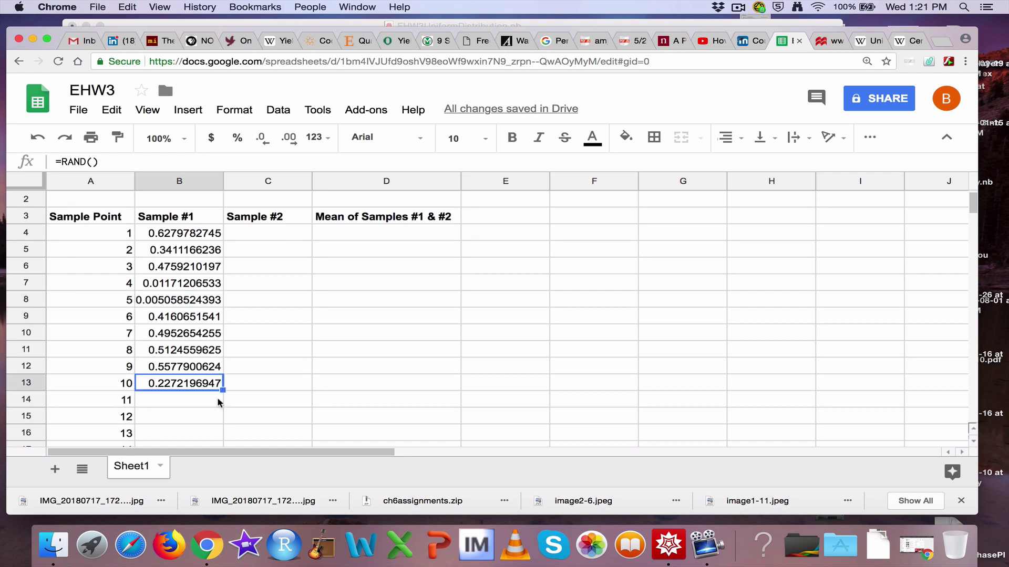
pyautogui.moveTo(223, 390)
pyautogui.mouseDown()
pyautogui.moveTo(219, 463)
pyautogui.moveTo(219, 389)
pyautogui.mouseUp()
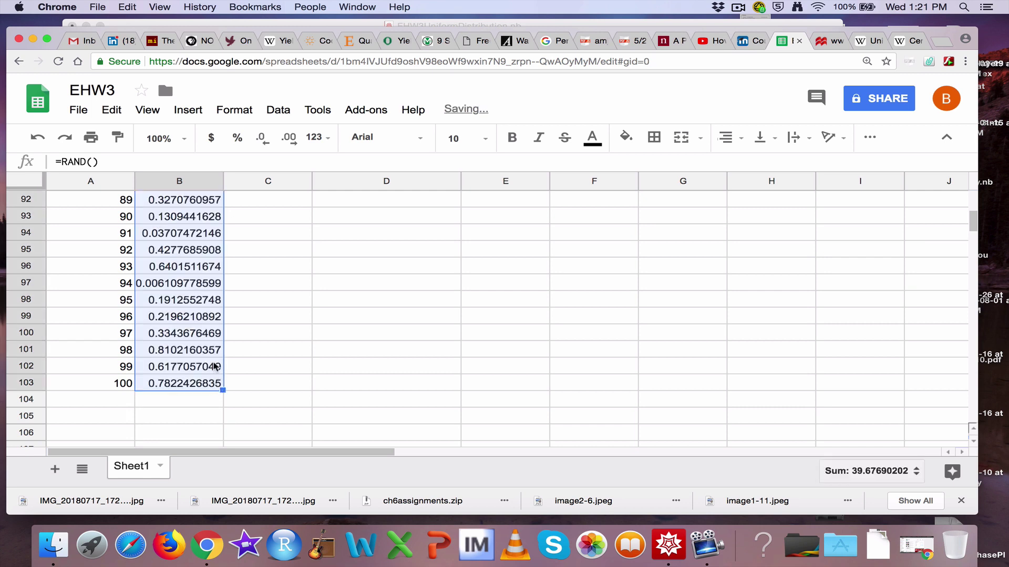
# Step: Clear the column B selection and return to the Sample #1 heading cell B3
pyautogui.scroll(1, 213, 363)
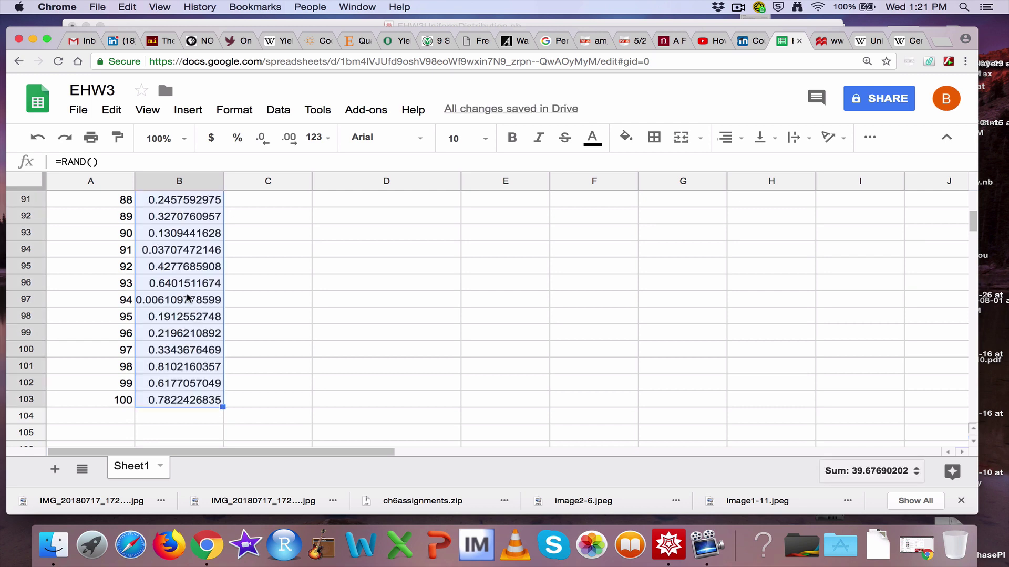
pyautogui.click(187, 301)
pyautogui.scroll(5, 184, 301)
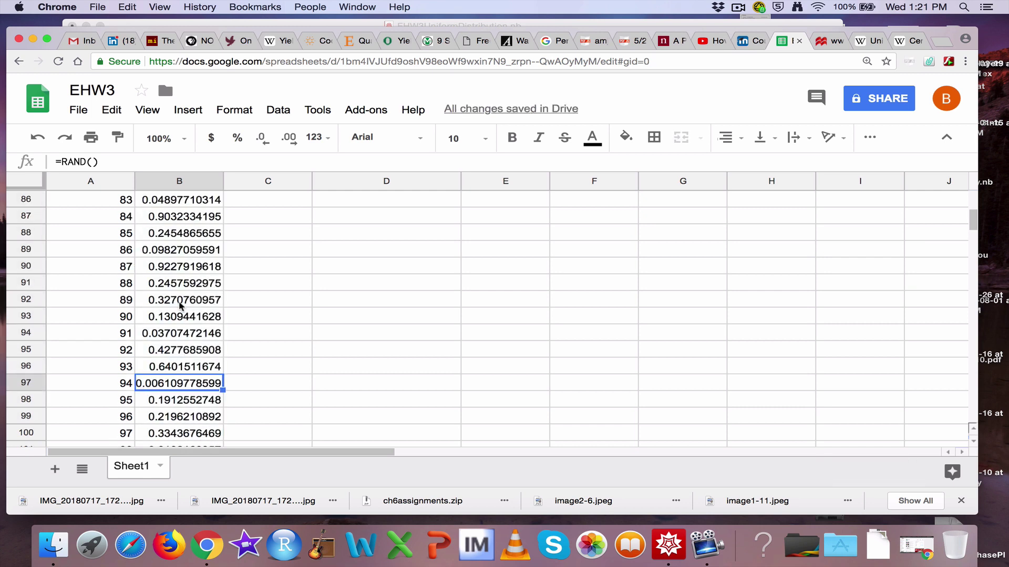
pyautogui.scroll(20, 179, 249)
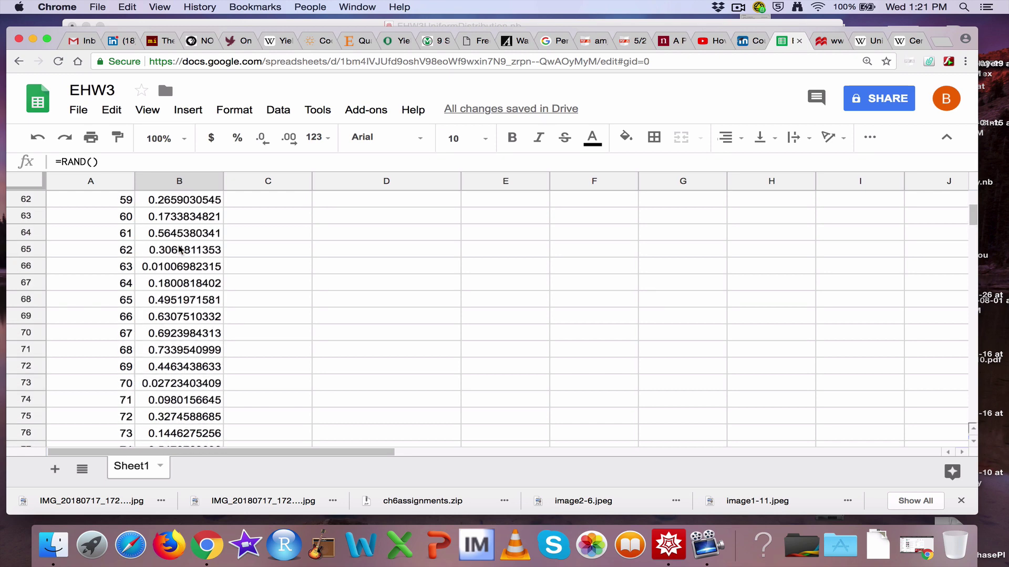
pyautogui.scroll(20, 179, 247)
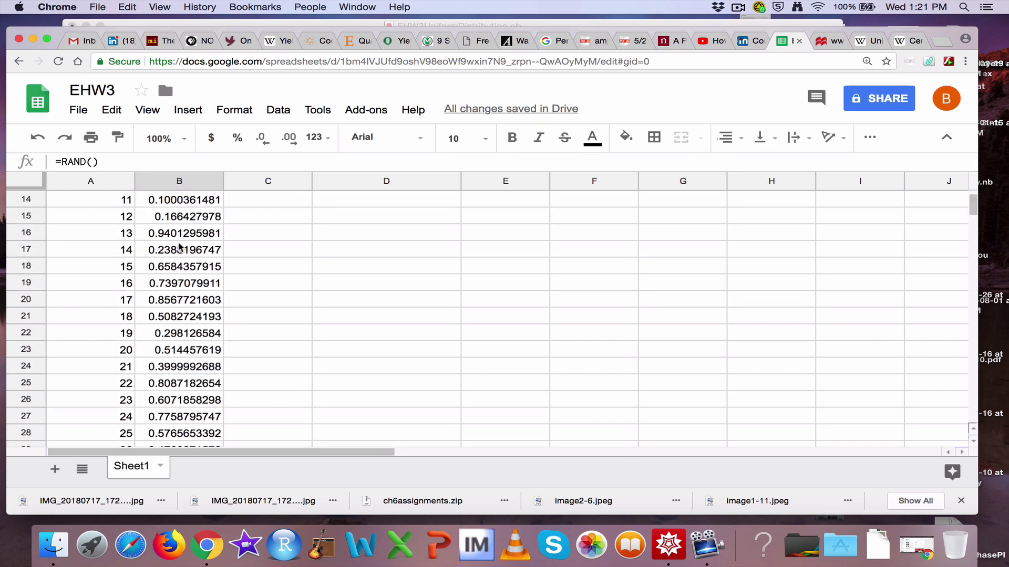
pyautogui.scroll(6, 179, 247)
pyautogui.click(180, 234)
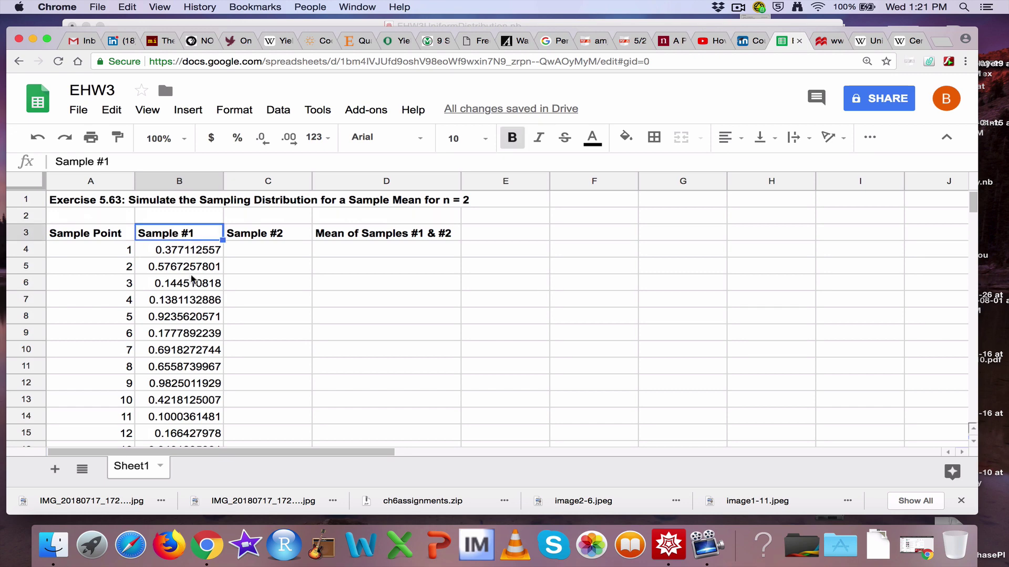
pyautogui.click(826, 40)
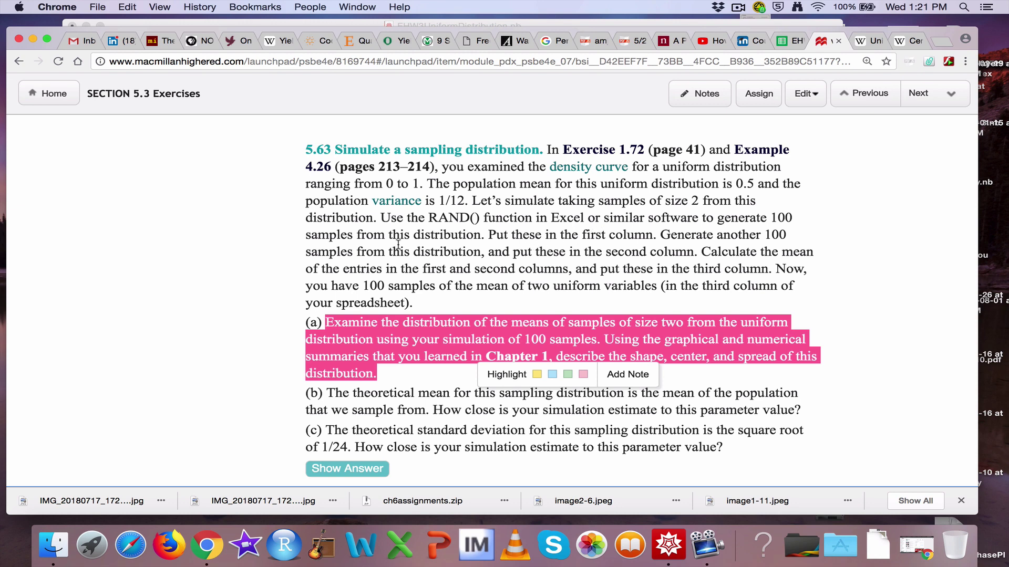
pyautogui.moveTo(308, 235); pyautogui.dragTo(355, 235)
pyautogui.click(239, 247)
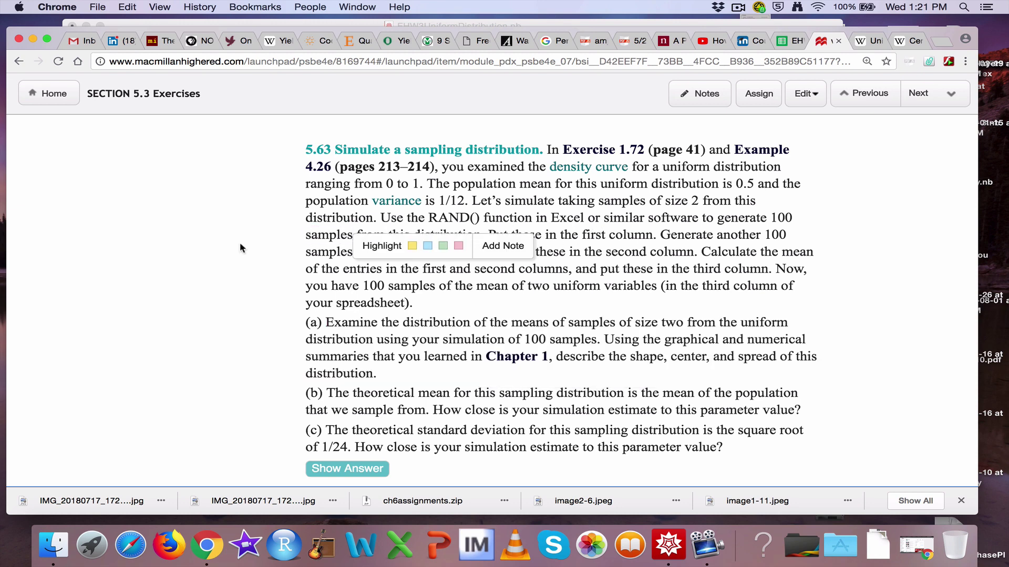
pyautogui.click(800, 90)
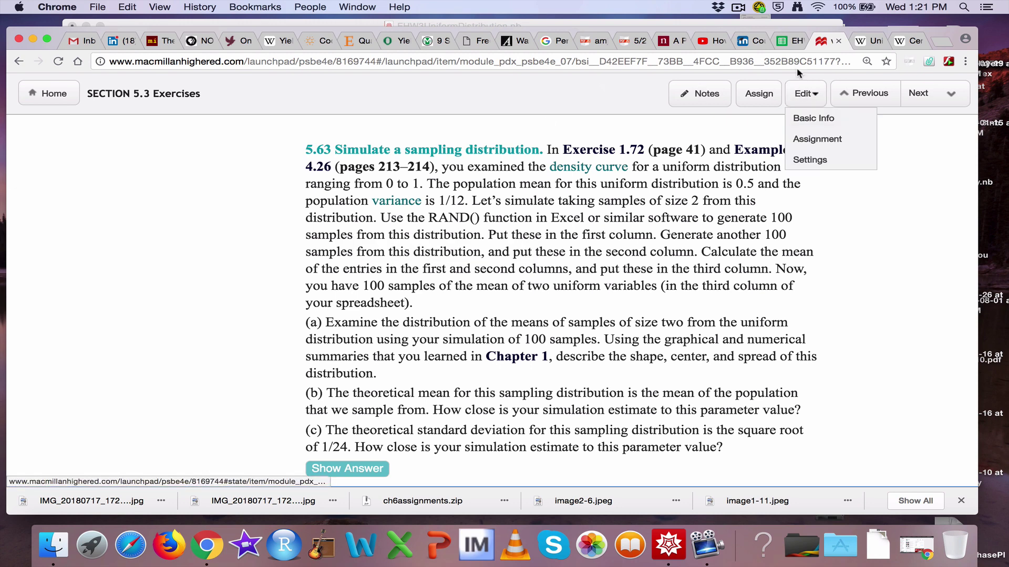
pyautogui.click(790, 41)
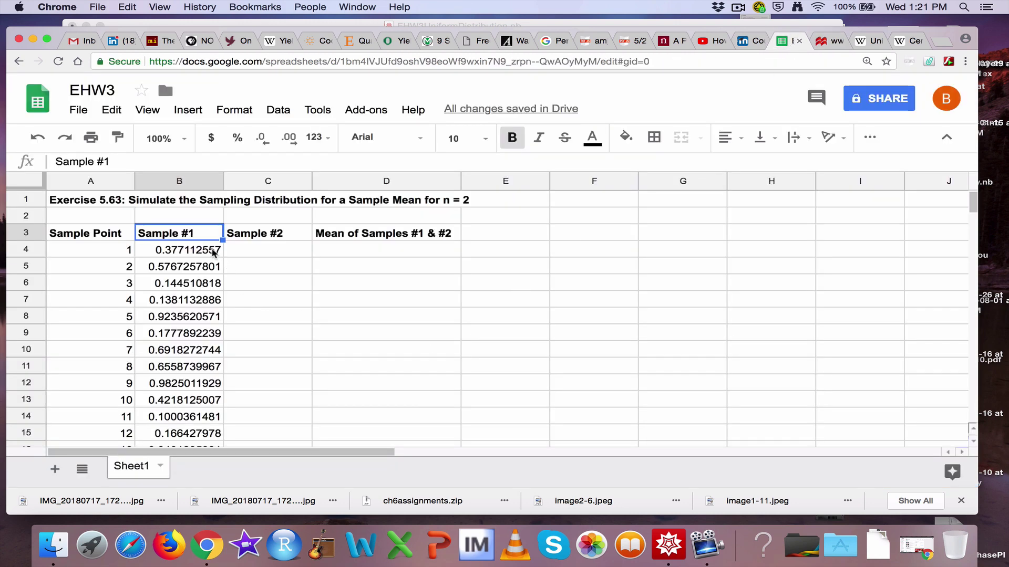
# Step: Copy the B4:B103 RAND() formulas and paste them from C4 as Sample #2 values
pyautogui.moveTo(213, 251); pyautogui.dragTo(175, 265)
pyautogui.press('super+c')
pyautogui.scroll(15, 235, 251)
pyautogui.scroll(13, 235, 254)
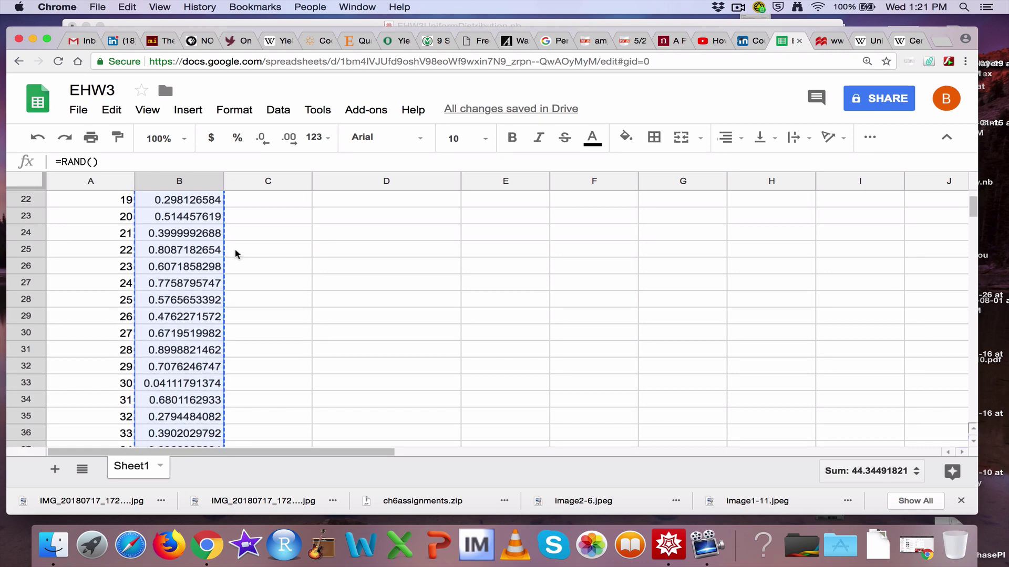
pyautogui.scroll(5, 236, 253)
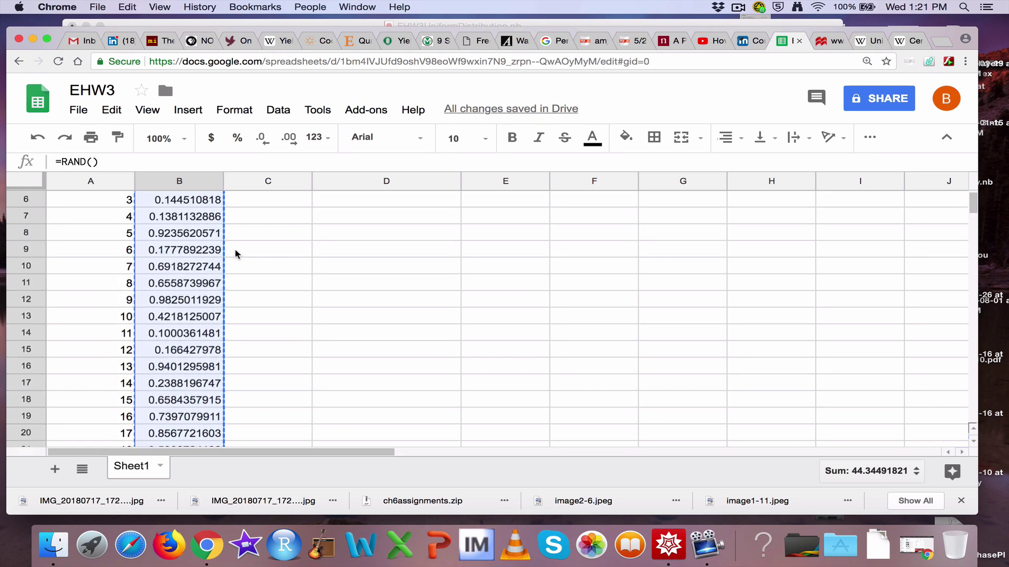
pyautogui.scroll(1, 235, 255)
pyautogui.click(246, 234)
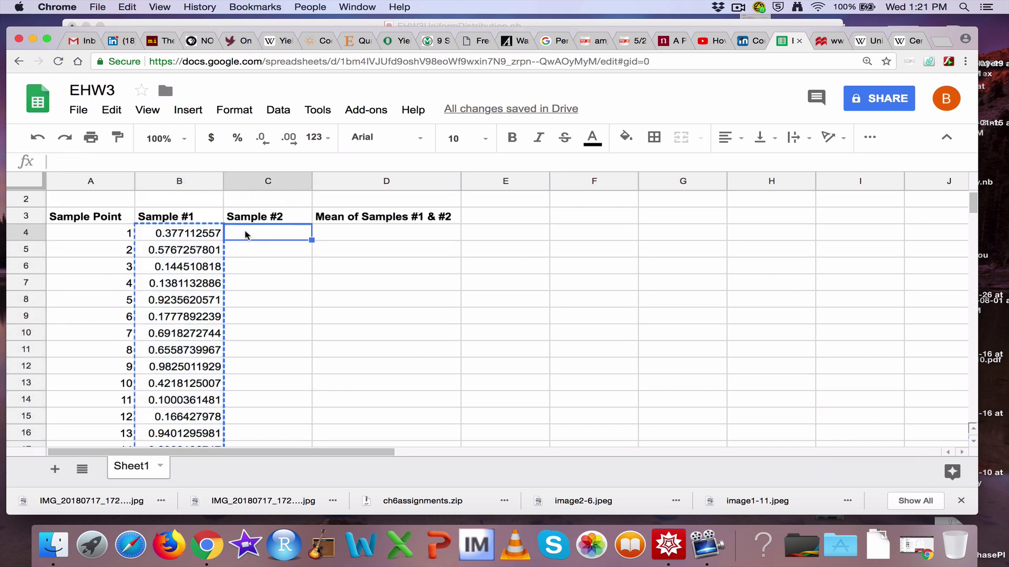
pyautogui.press('super+v')
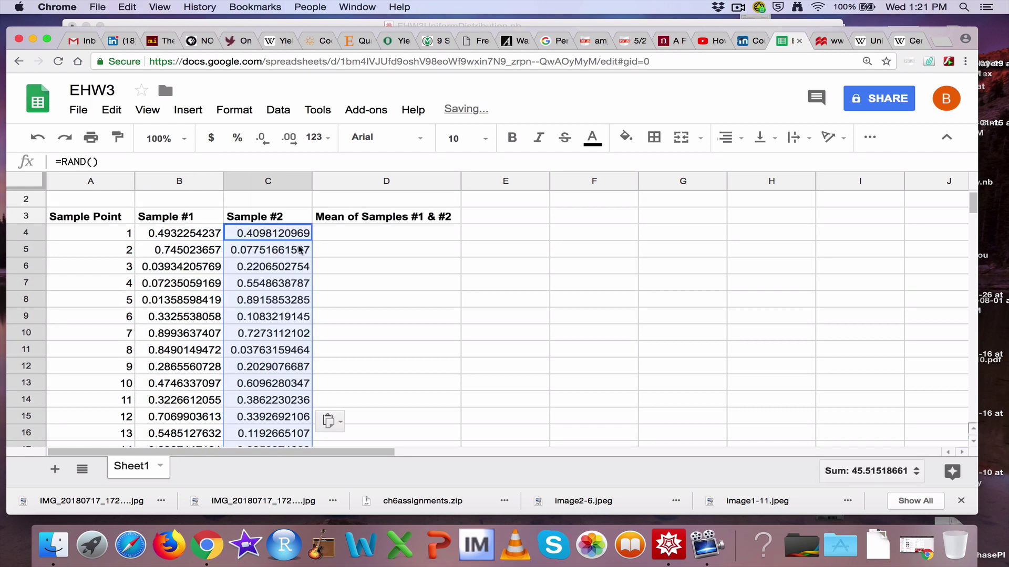
pyautogui.moveTo(204, 239); pyautogui.dragTo(203, 251)
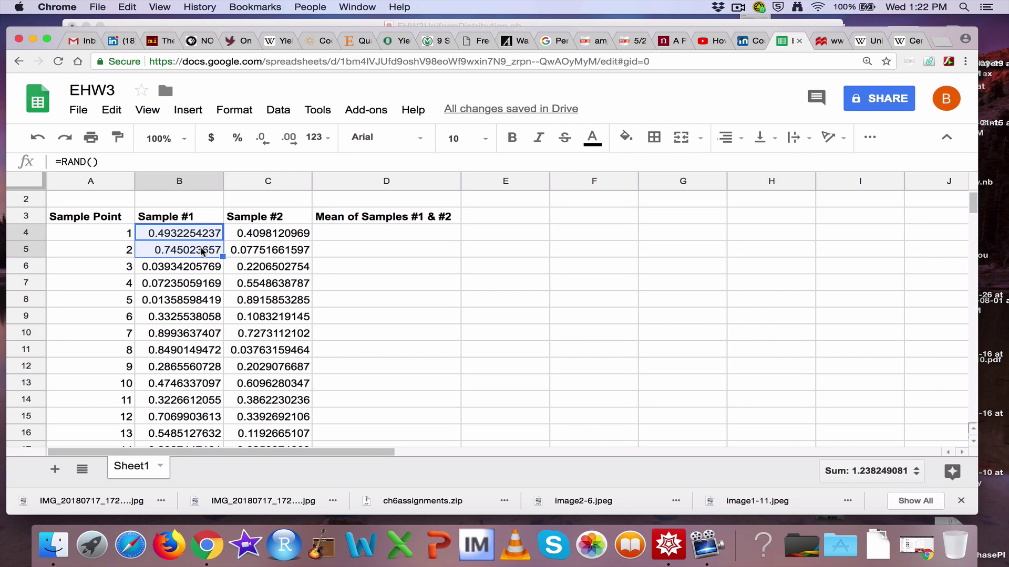
# Step: Enter =AVERAGE(B4:C4) in D4, giving the first mean 0.7430783138
pyautogui.click(325, 231)
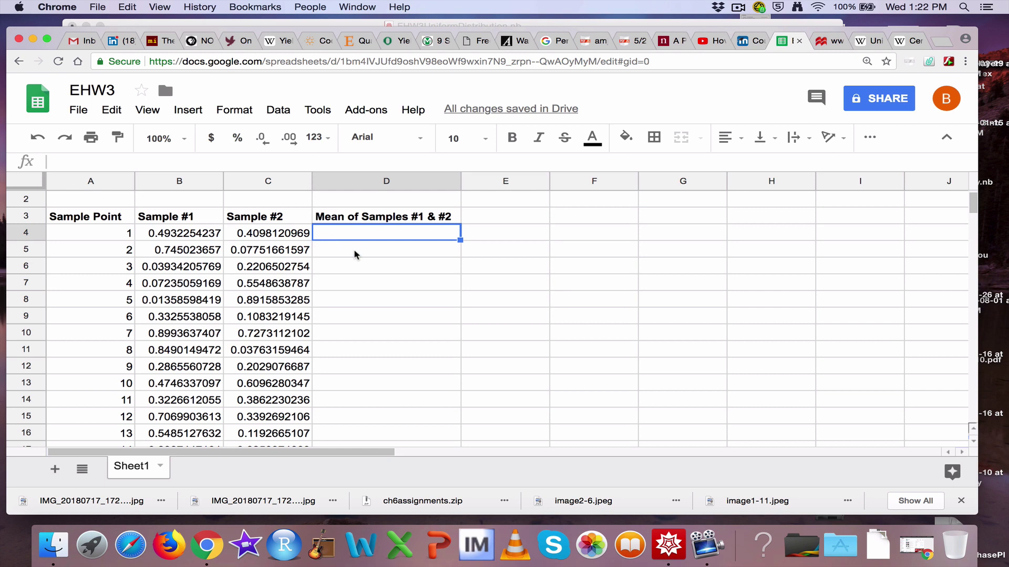
pyautogui.write('=')
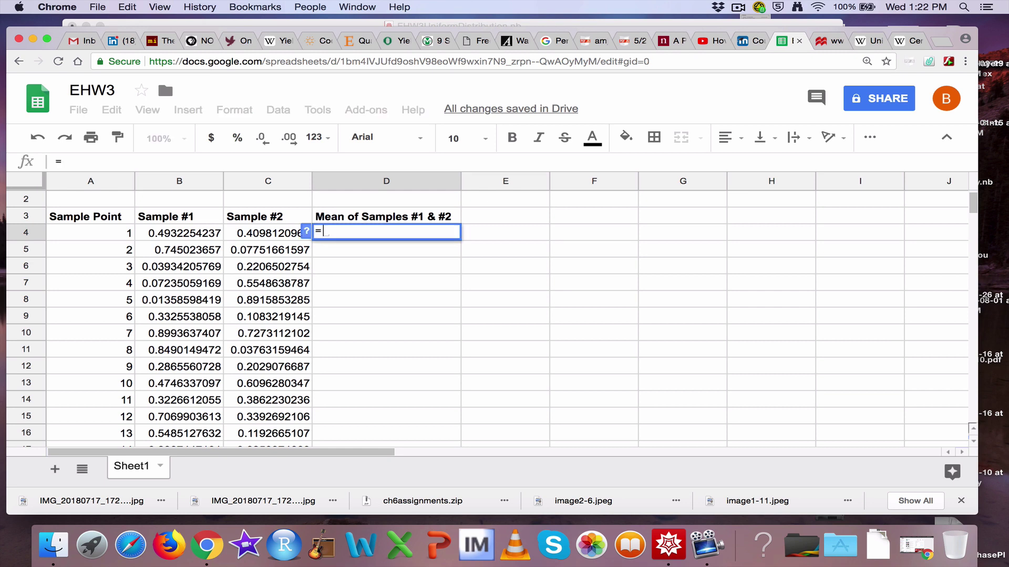
pyautogui.write('AVERAGE')
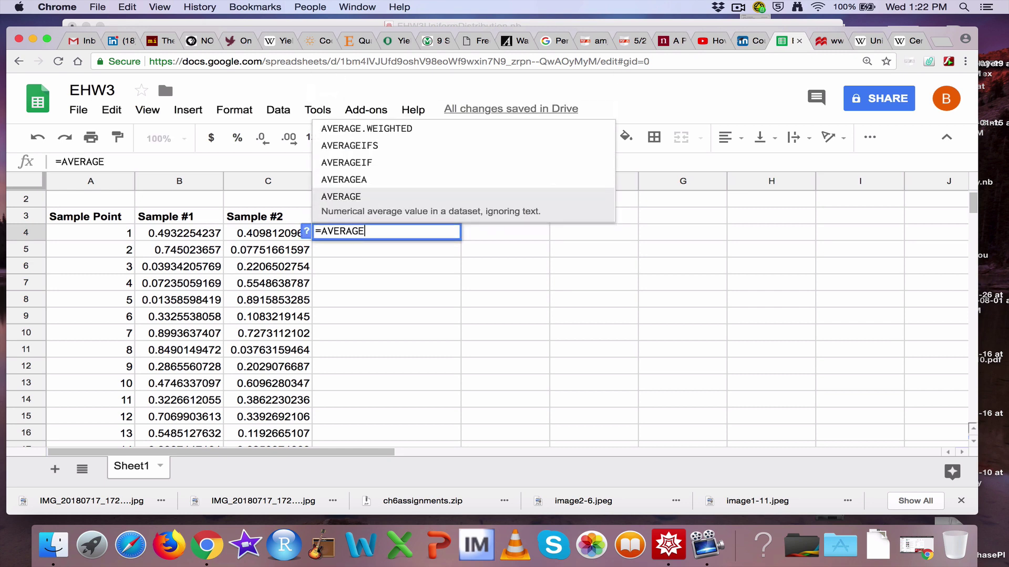
pyautogui.write('(B')
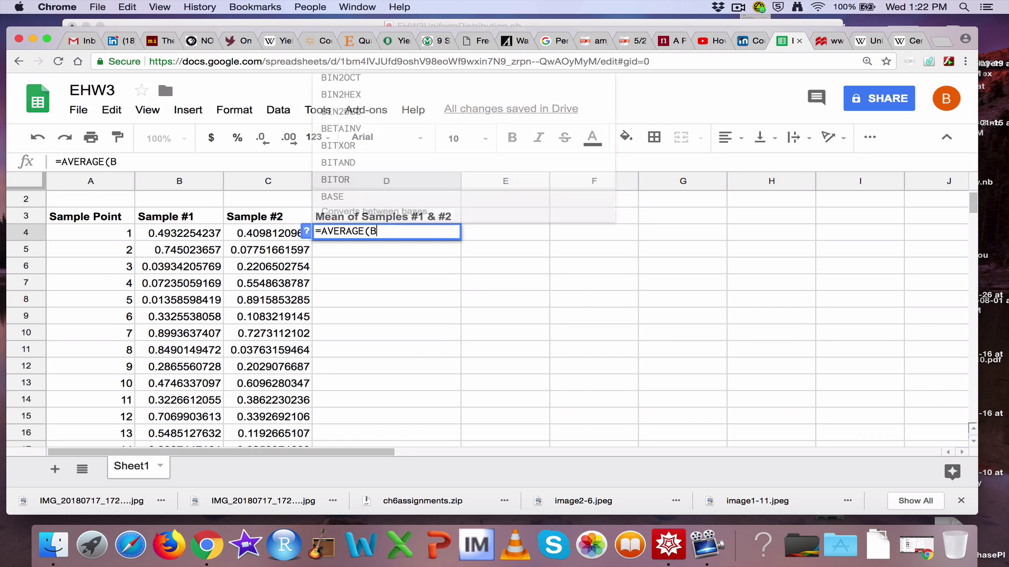
pyautogui.write('4:C4')
pyautogui.press('BackSpace')
pyautogui.press('BackSpace')
pyautogui.press('BackSpace')
pyautogui.write(',C4')
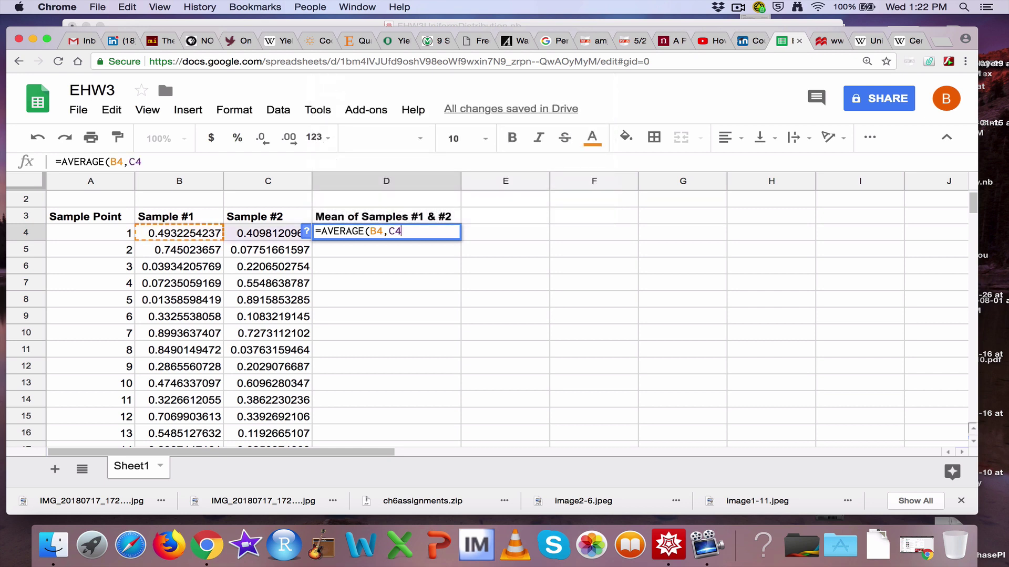
pyautogui.press('BackSpace')
pyautogui.press('BackSpace')
pyautogui.press('BackSpace')
pyautogui.write(':C4)')
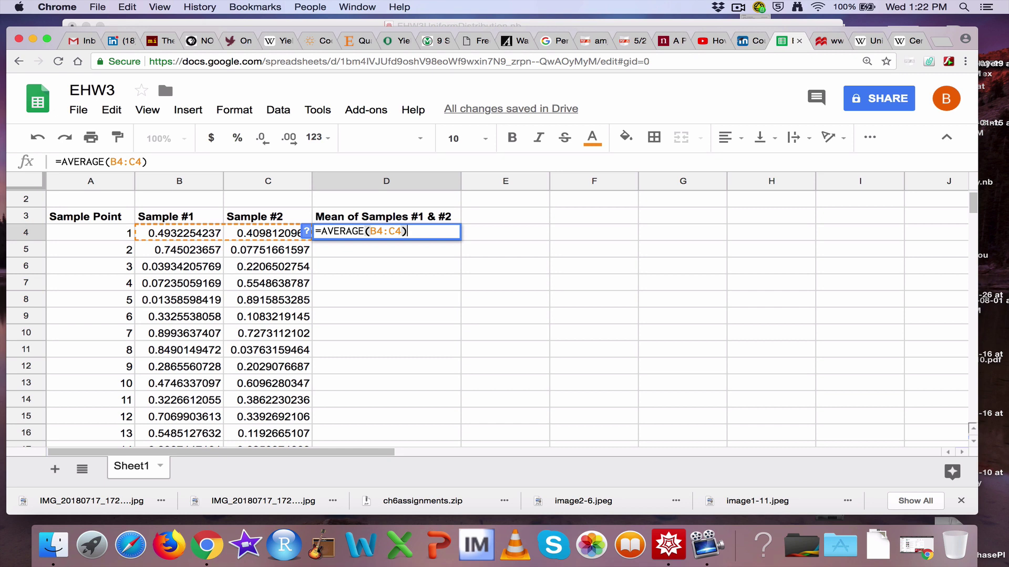
pyautogui.press('Return')
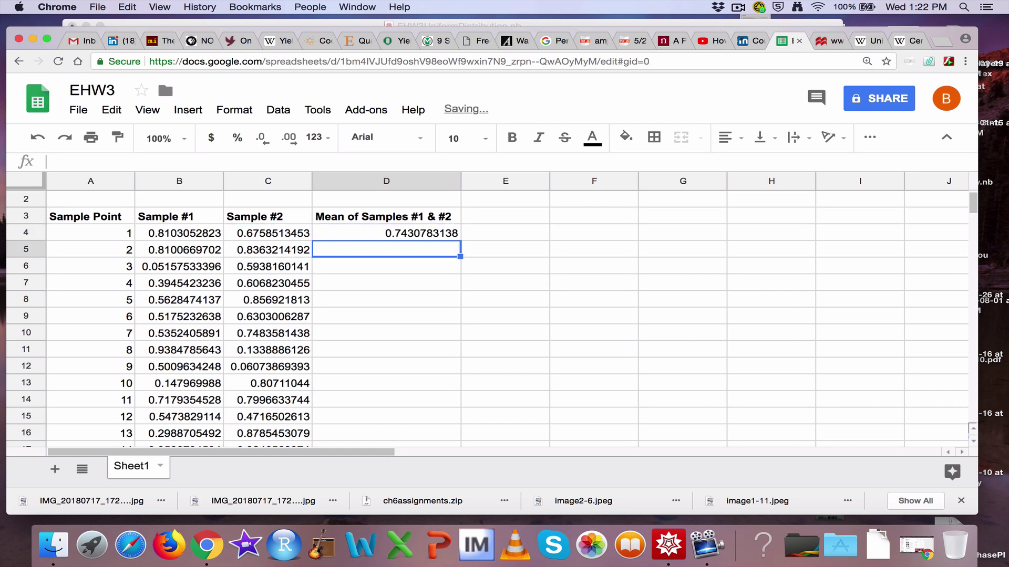
pyautogui.click(372, 239)
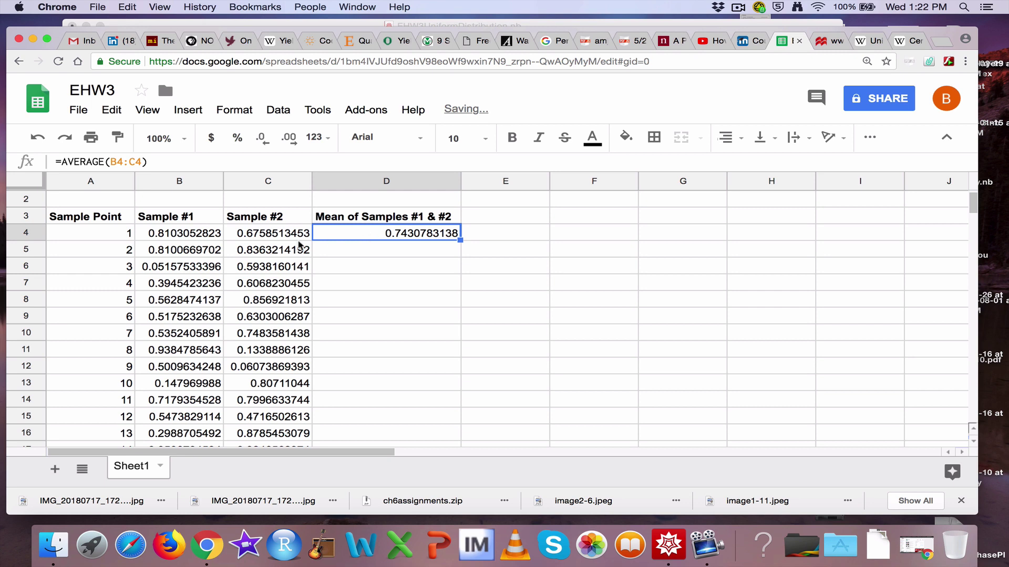
pyautogui.moveTo(213, 237); pyautogui.dragTo(268, 235)
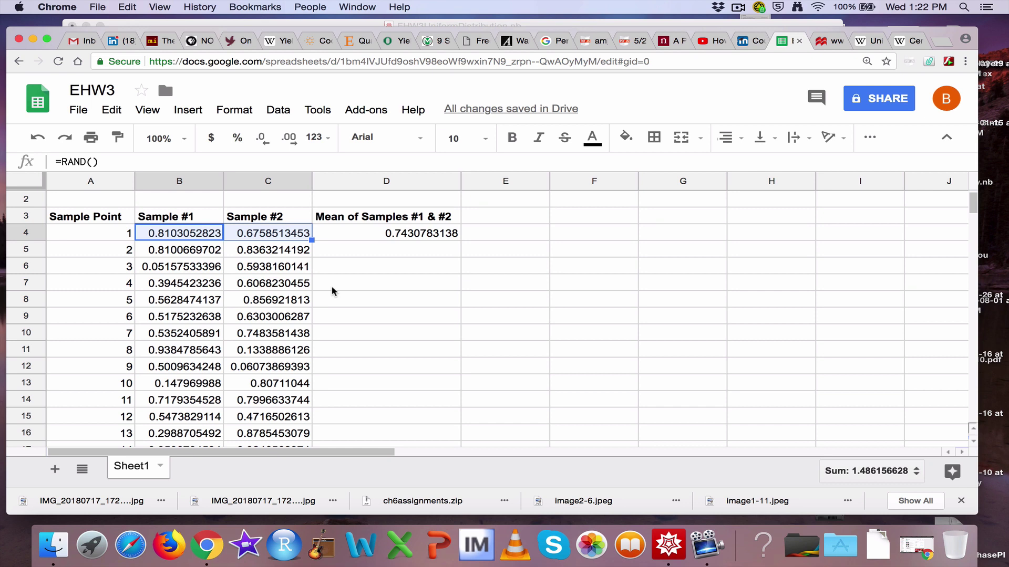
pyautogui.click(403, 232)
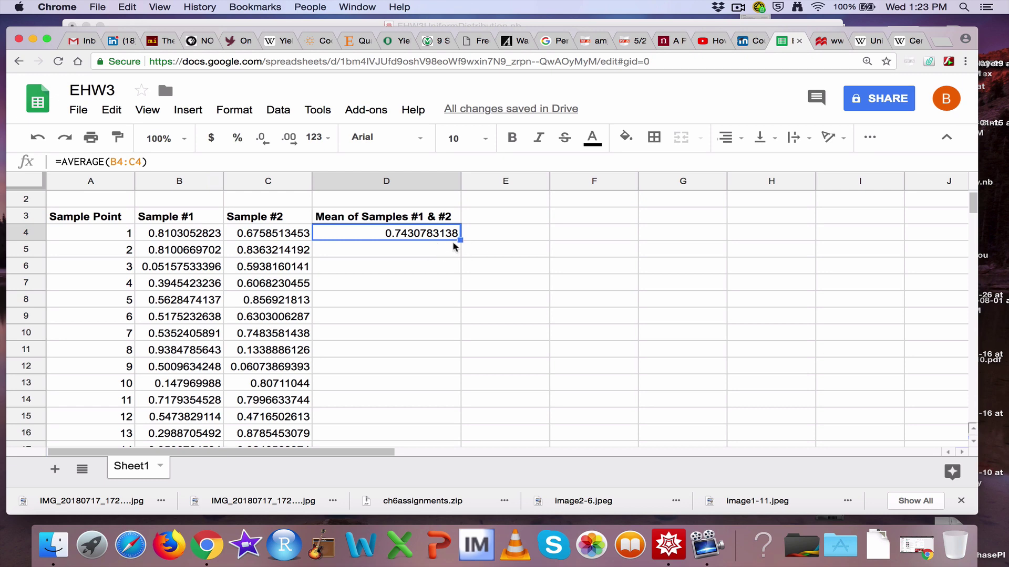
pyautogui.moveTo(460, 239); pyautogui.dragTo(434, 395)
pyautogui.scroll(15, 492, 310)
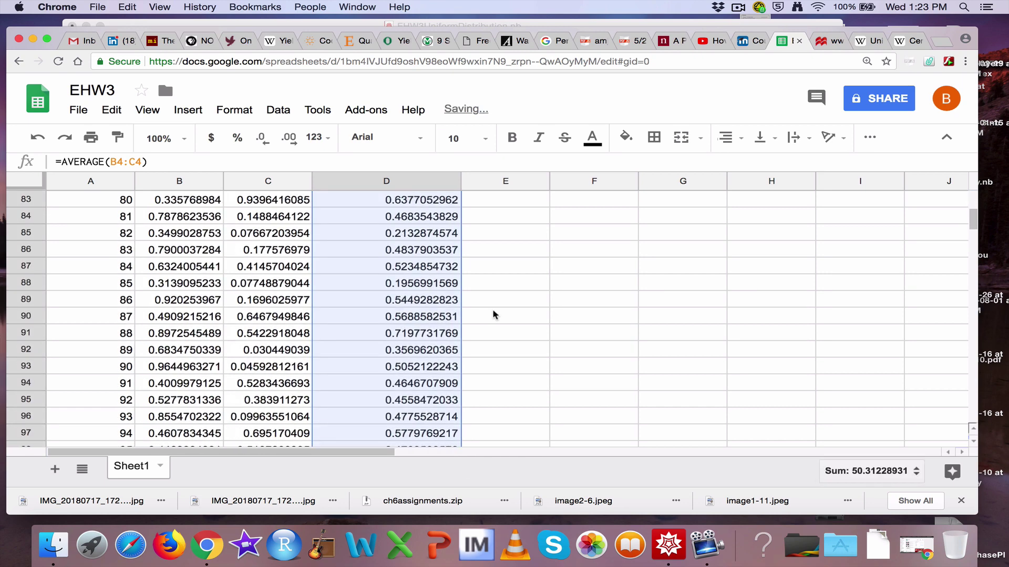
pyautogui.scroll(12, 492, 306)
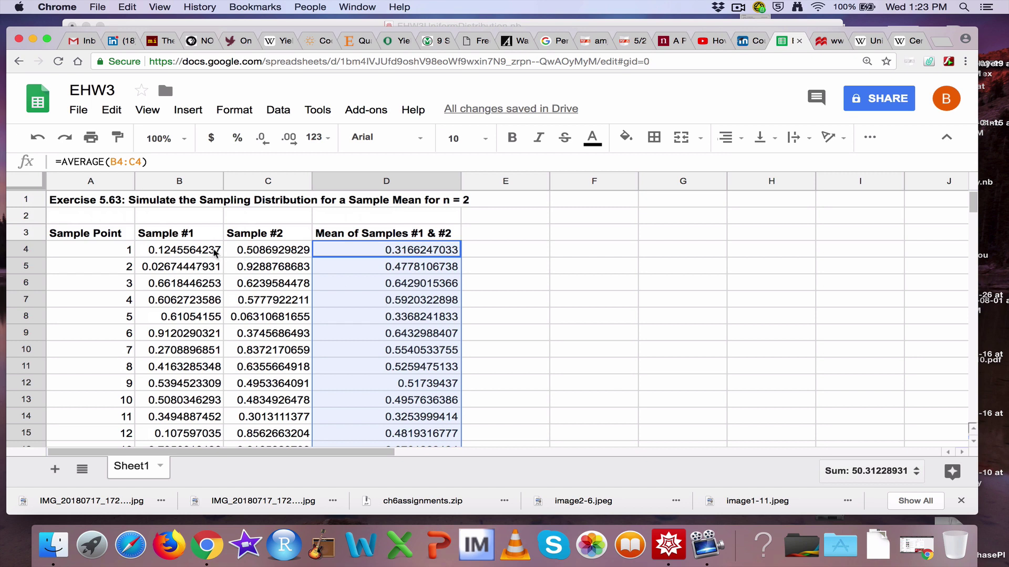
pyautogui.moveTo(218, 253); pyautogui.dragTo(240, 253)
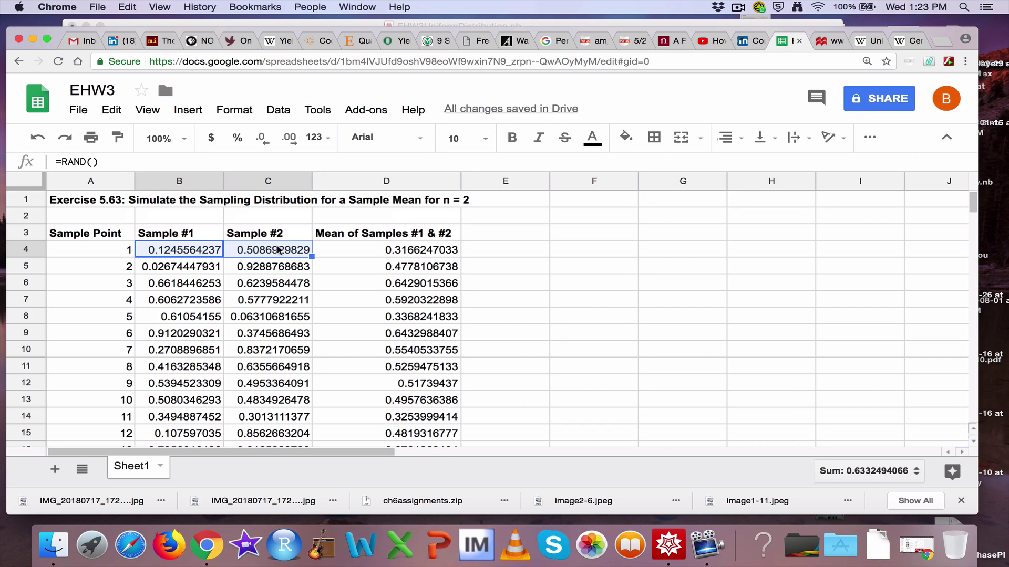
pyautogui.click(354, 256)
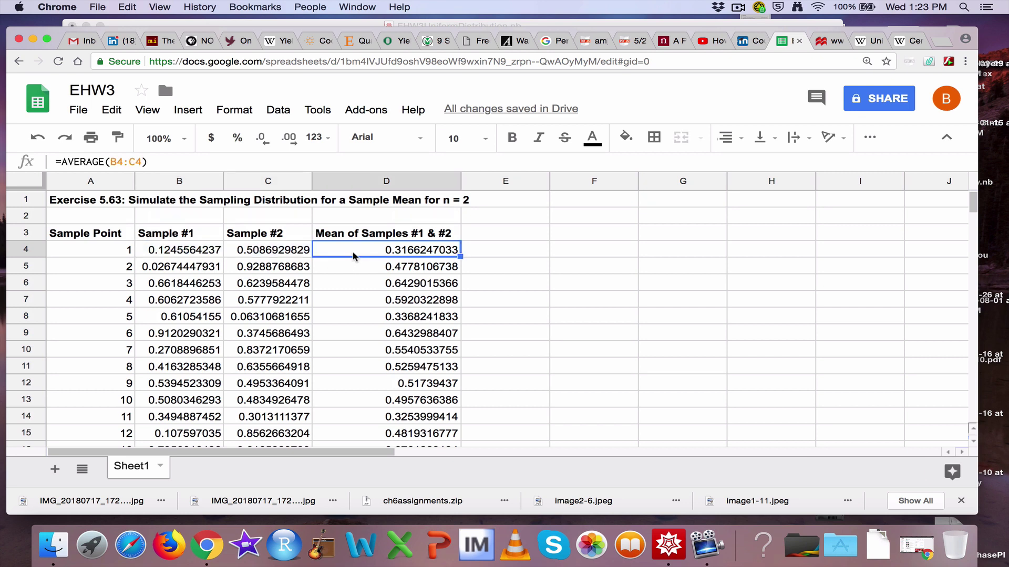
pyautogui.moveTo(215, 270); pyautogui.dragTo(255, 271)
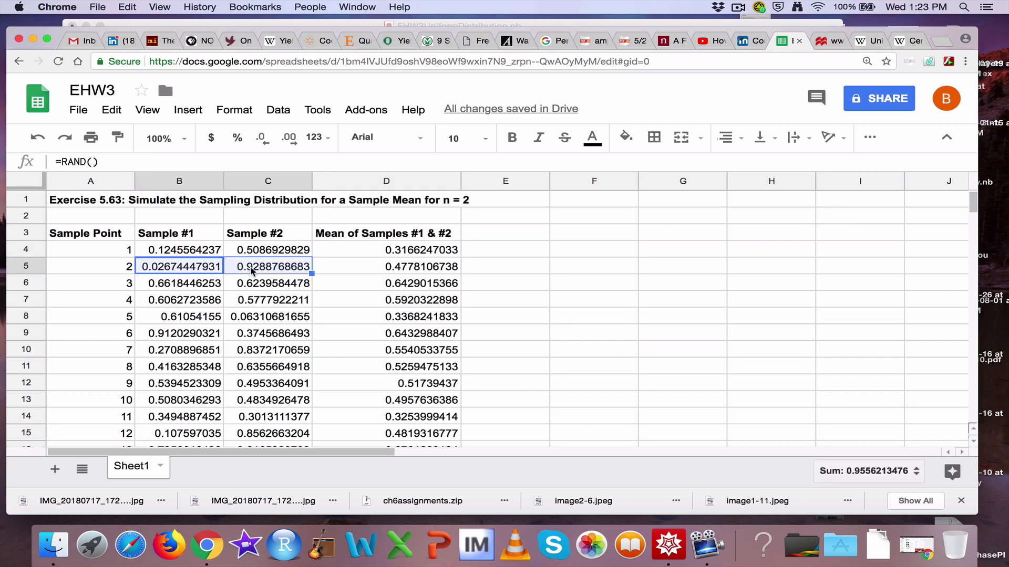
pyautogui.click(359, 272)
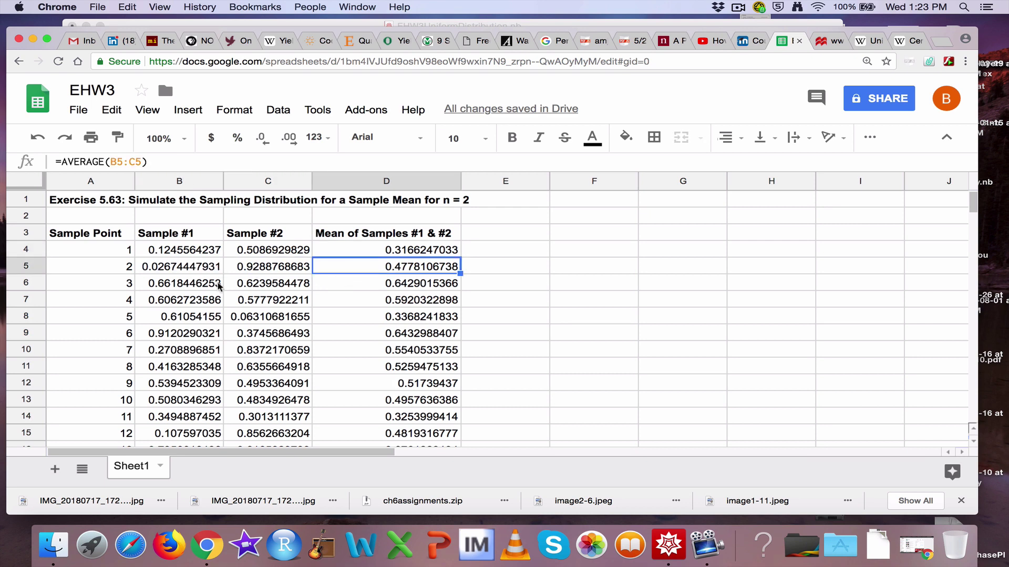
pyautogui.moveTo(218, 286); pyautogui.dragTo(261, 287)
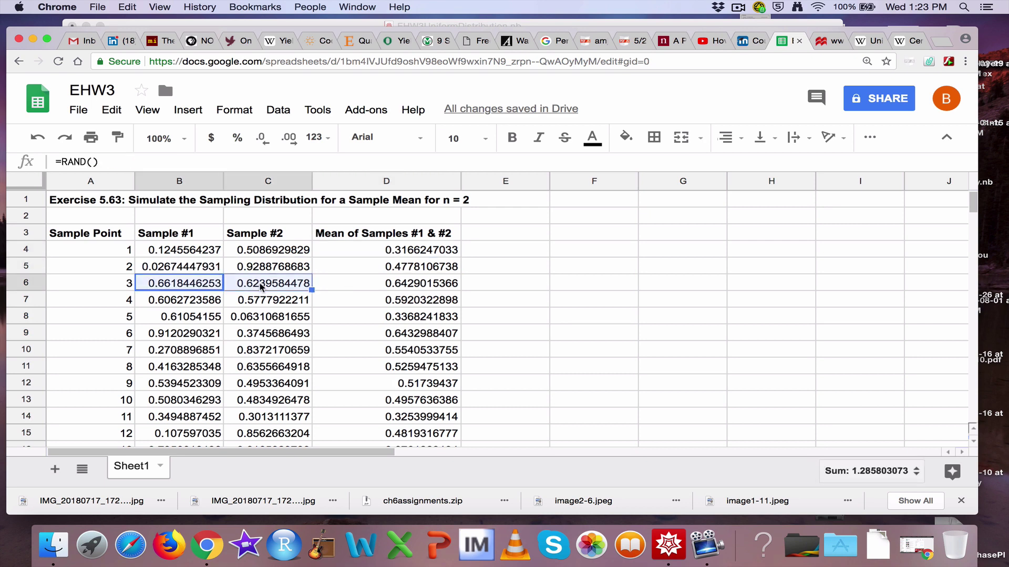
pyautogui.click(361, 286)
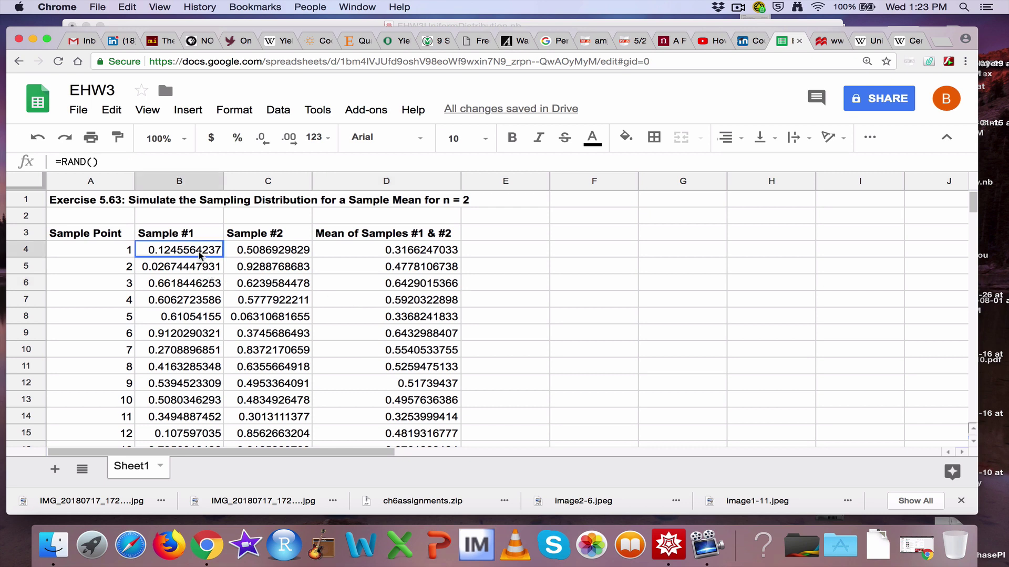
pyautogui.moveTo(201, 256); pyautogui.dragTo(193, 287)
pyautogui.moveTo(263, 268); pyautogui.dragTo(263, 314)
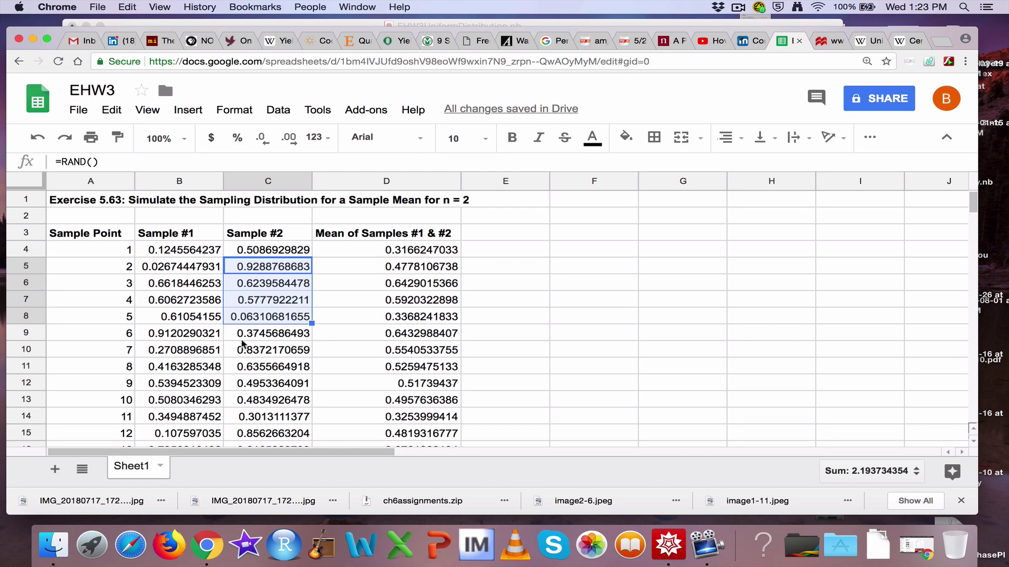
pyautogui.click(196, 432)
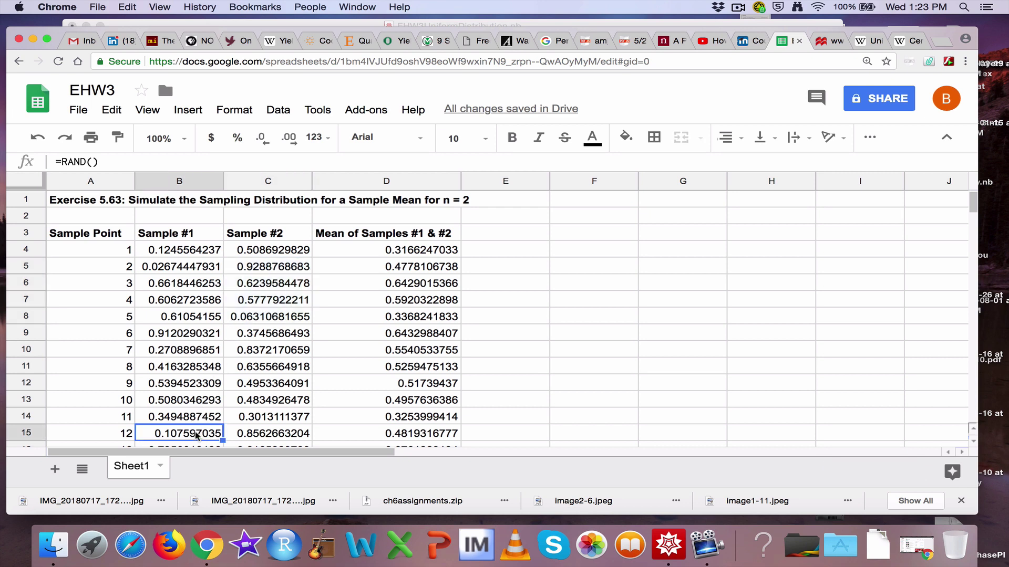
pyautogui.click(178, 337)
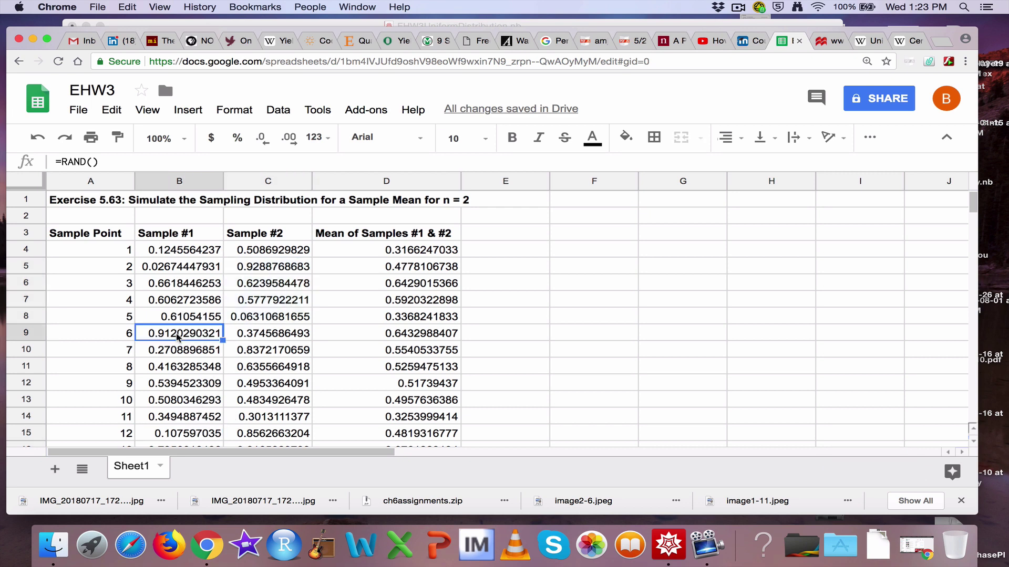
pyautogui.click(251, 334)
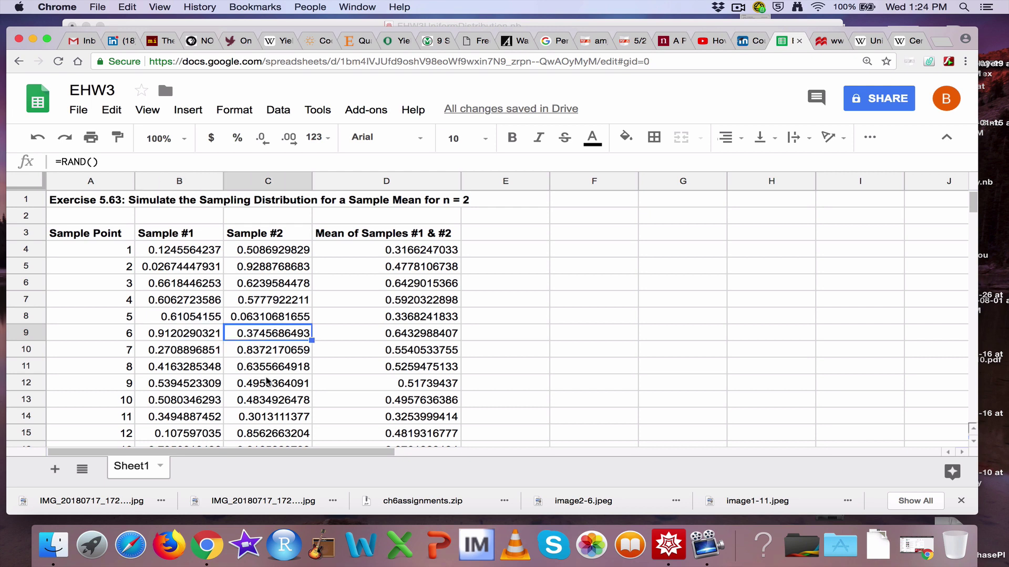
pyautogui.click(408, 336)
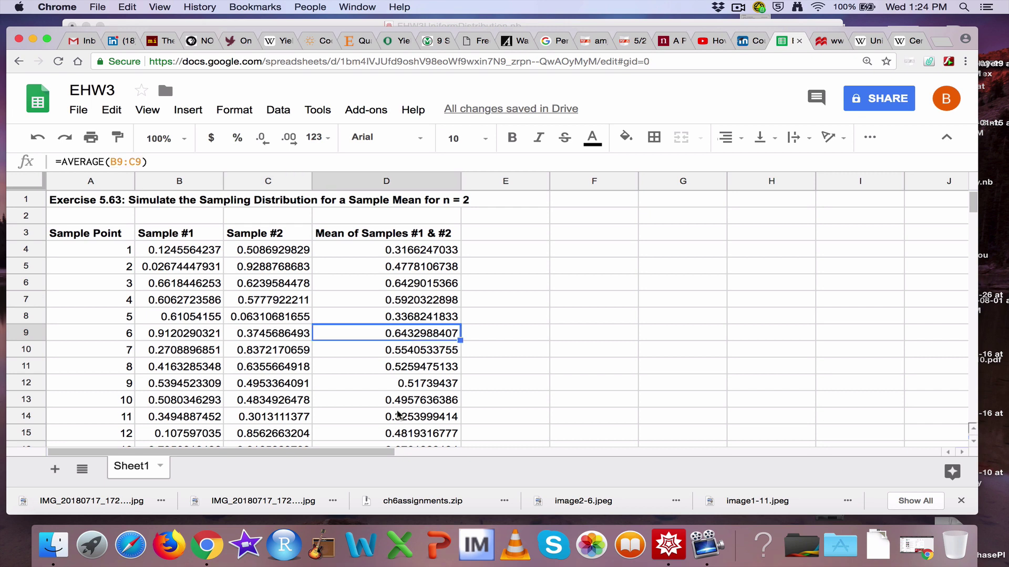
pyautogui.click(204, 433)
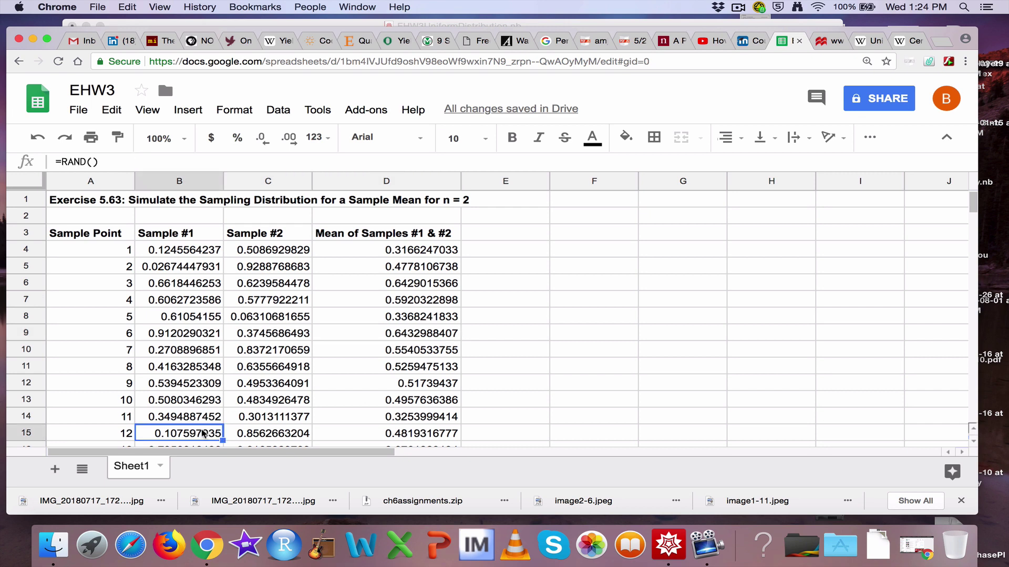
pyautogui.click(255, 434)
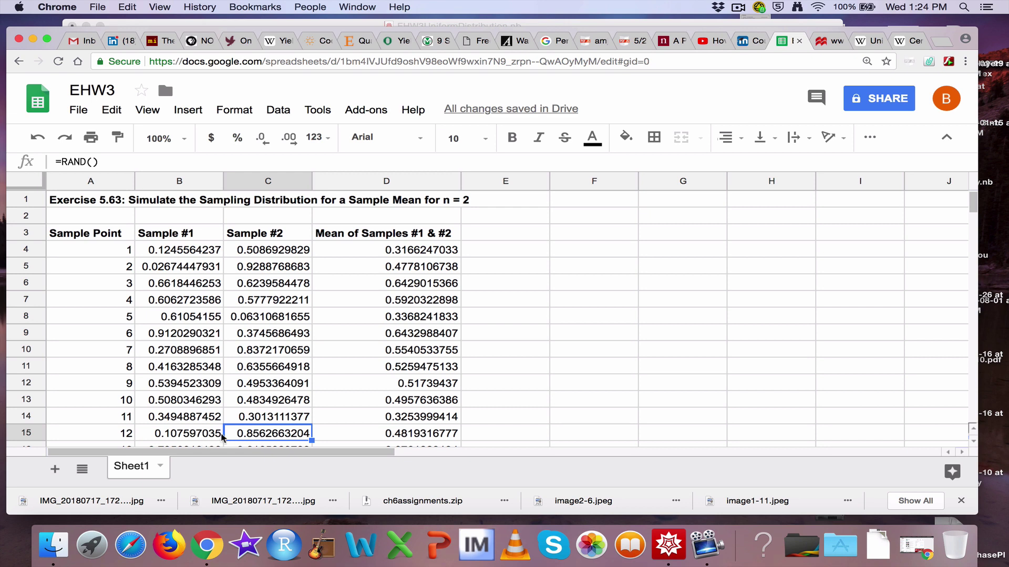
pyautogui.click(366, 440)
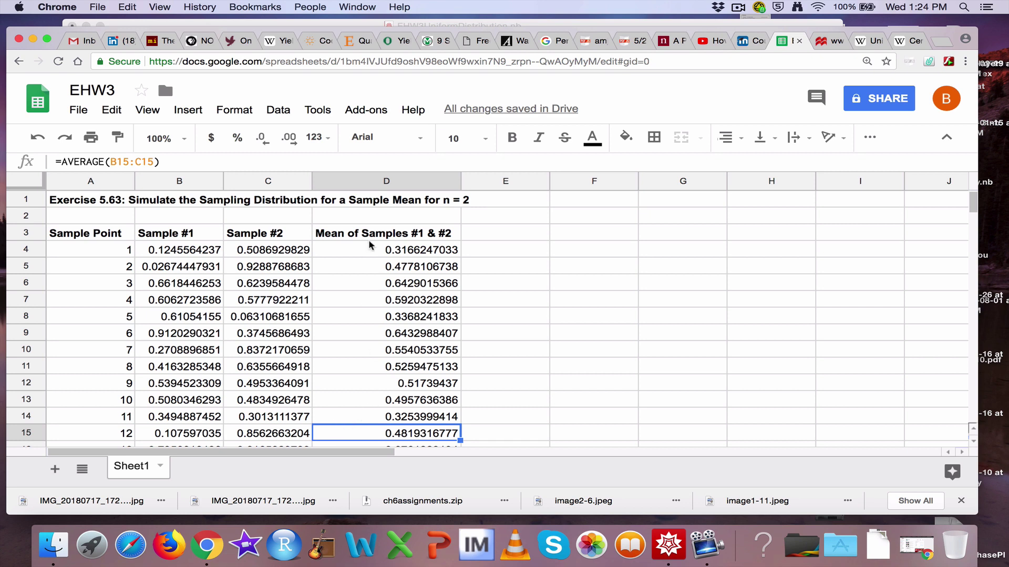
pyautogui.moveTo(370, 251); pyautogui.dragTo(369, 324)
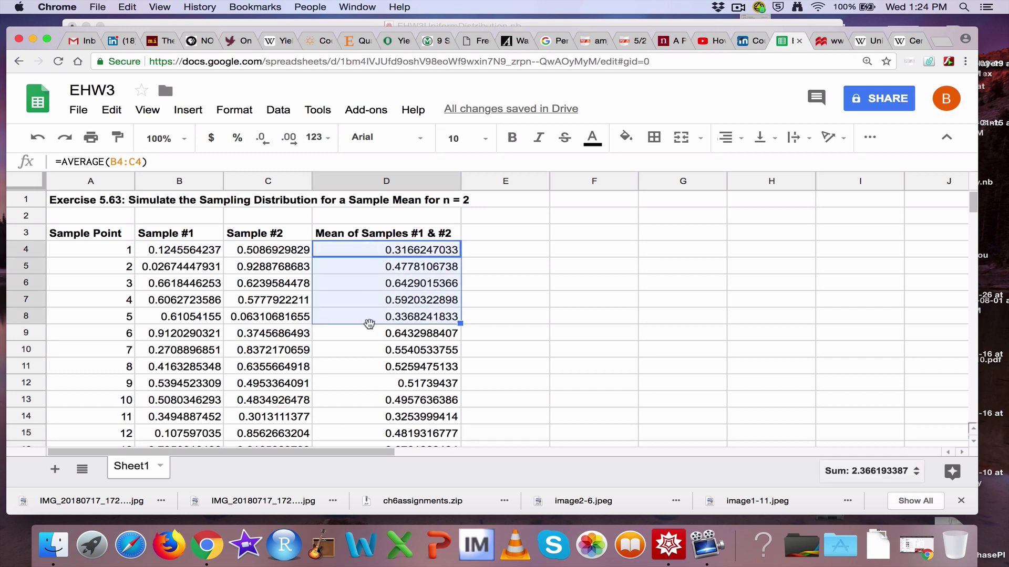
pyautogui.moveTo(208, 251); pyautogui.dragTo(255, 342)
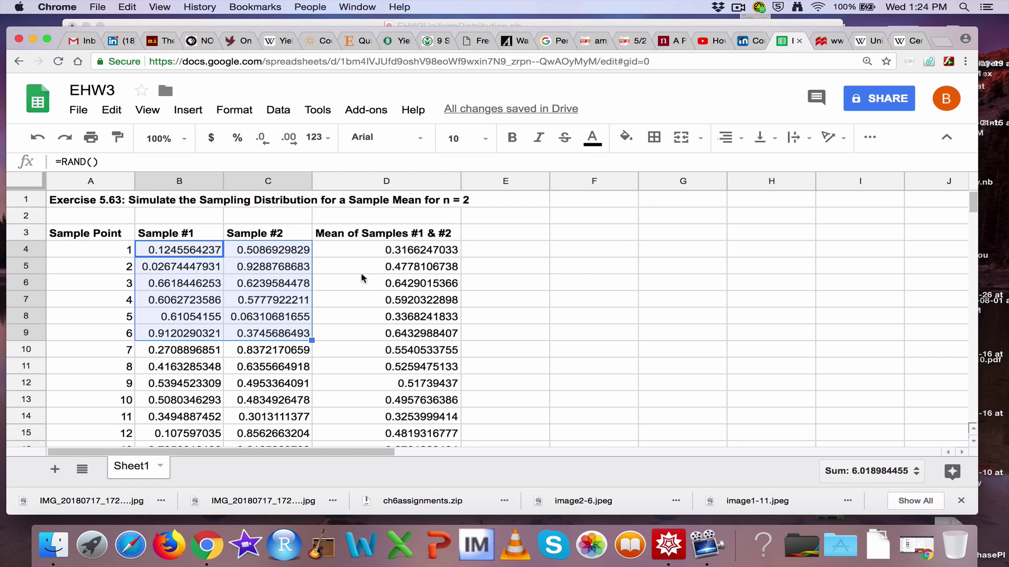
pyautogui.moveTo(360, 250); pyautogui.dragTo(354, 339)
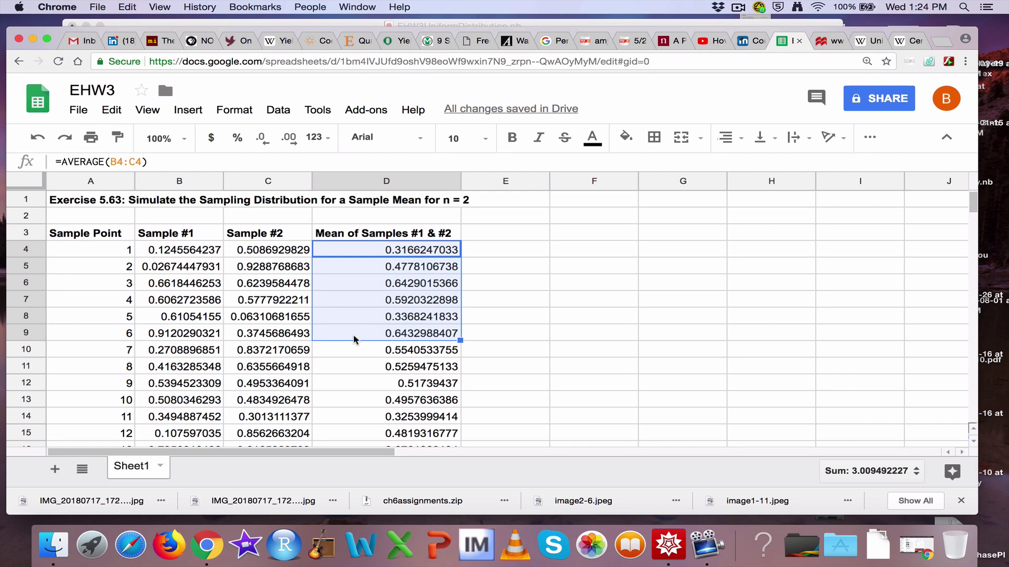
pyautogui.click(868, 41)
pyautogui.scroll(15, 825, 158)
pyautogui.scroll(-3, 824, 162)
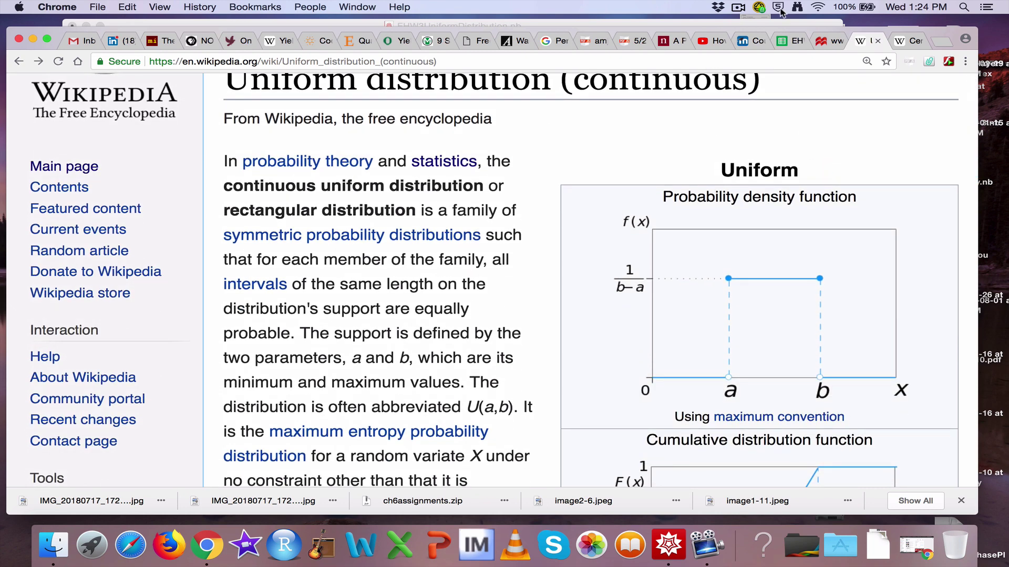
pyautogui.click(788, 37)
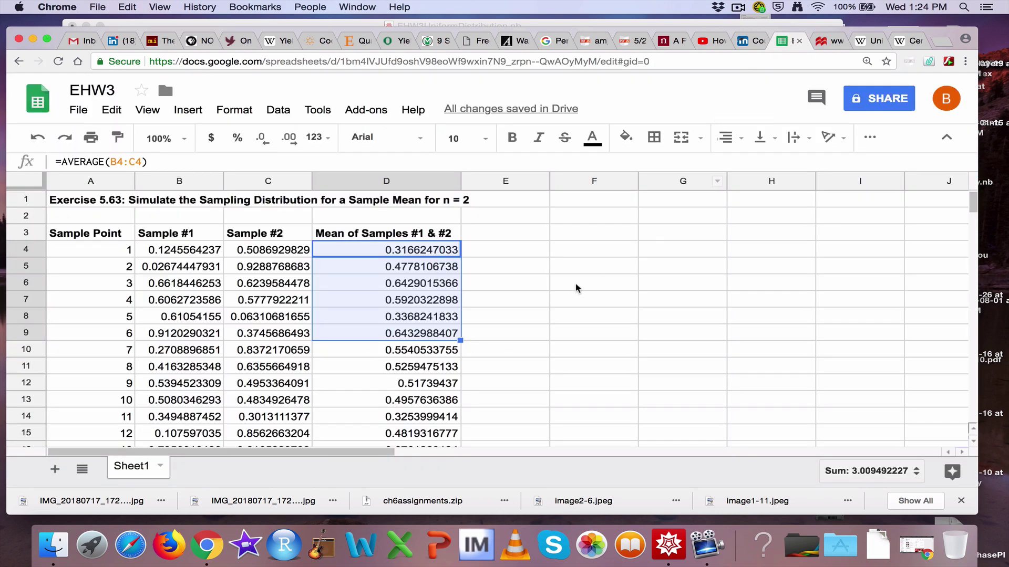
# Step: Select D3:D103, the Mean of Samples #1 & #2 header plus all 100 means
pyautogui.click(575, 266)
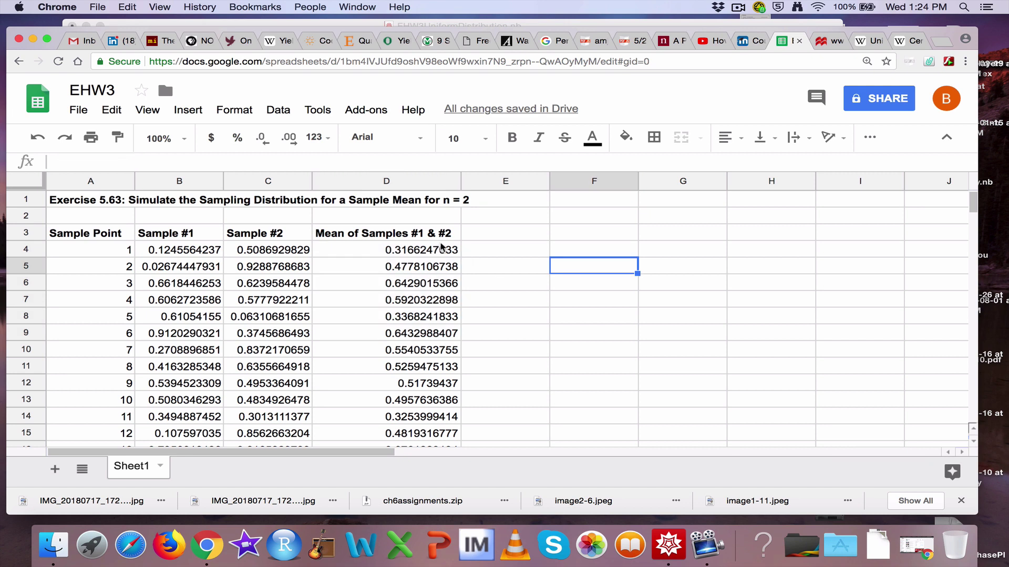
pyautogui.moveTo(437, 248); pyautogui.dragTo(423, 384)
pyautogui.click(469, 284)
pyautogui.click(430, 238)
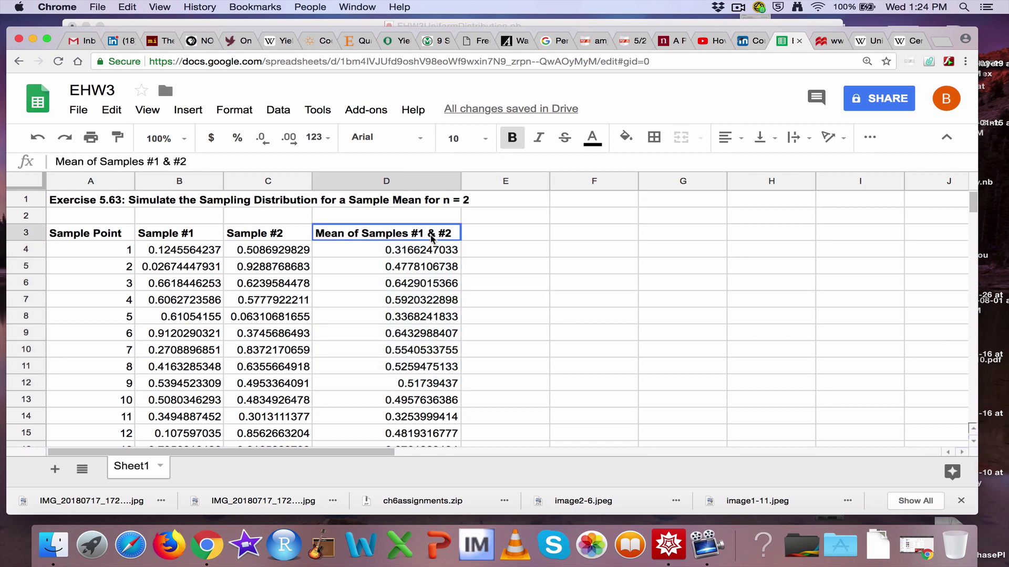
pyautogui.moveTo(431, 239); pyautogui.dragTo(403, 266)
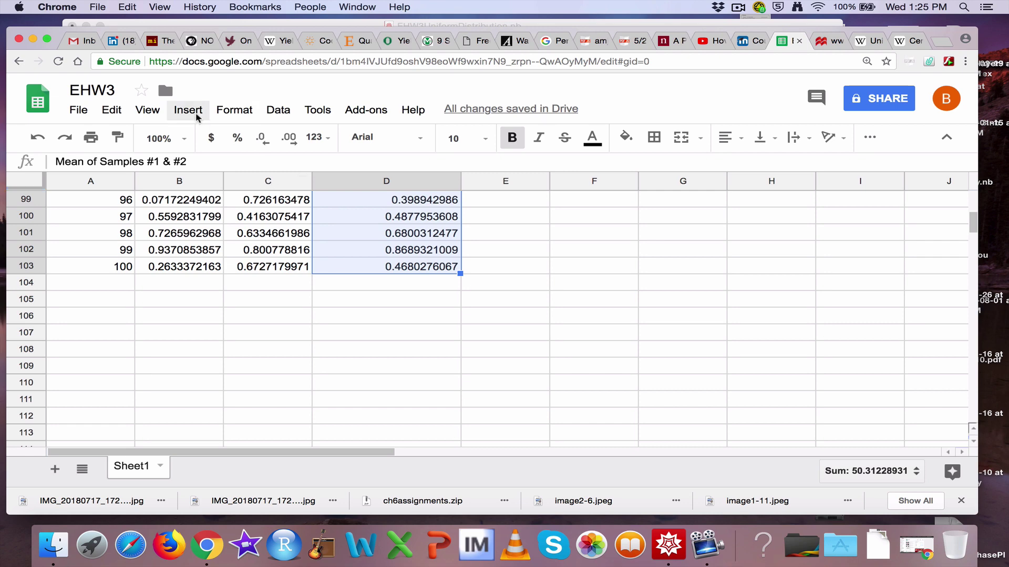
# Step: Insert a chart of the selected 100 sample means
pyautogui.scroll(10, 375, 267)
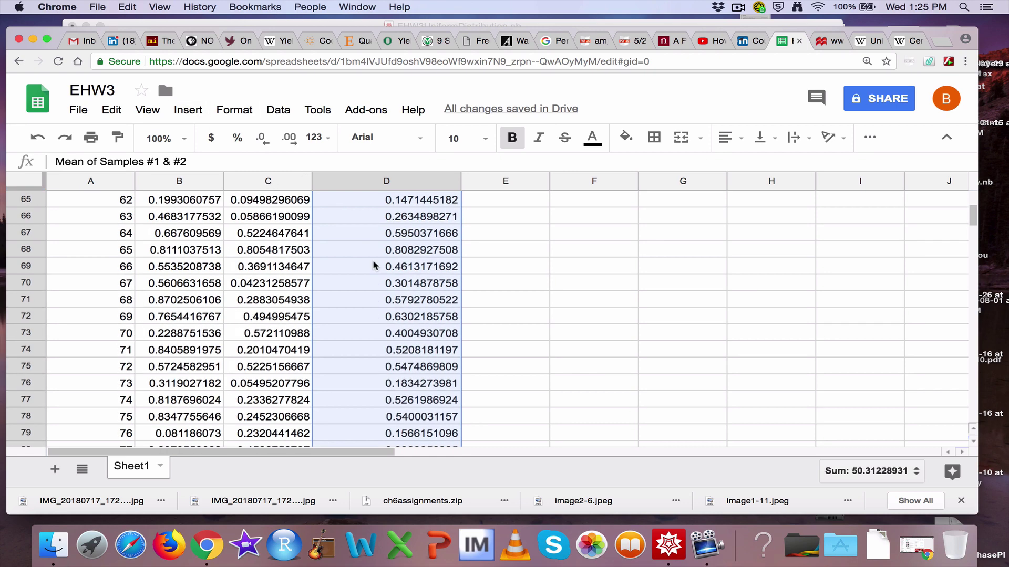
pyautogui.click(204, 111)
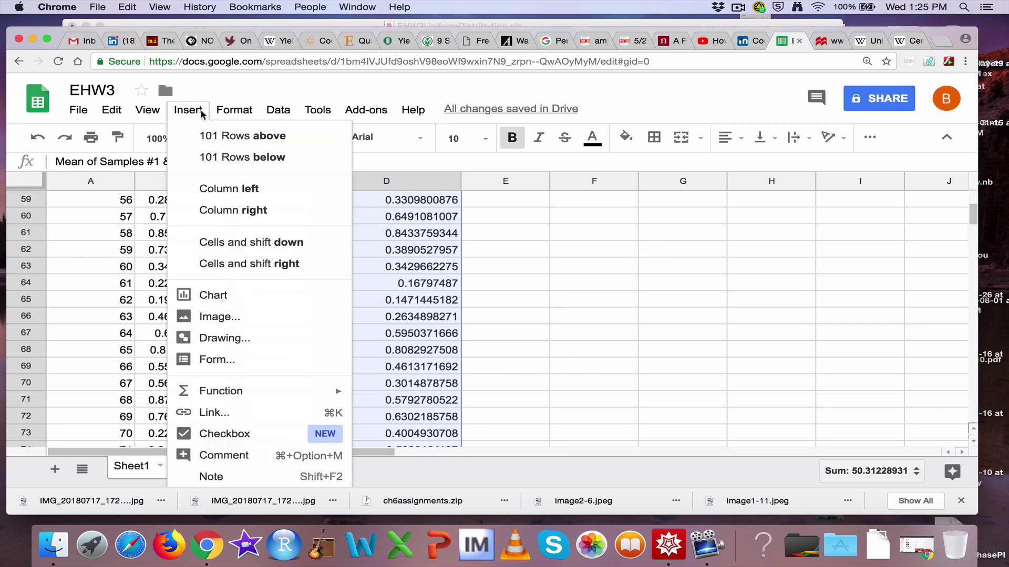
pyautogui.click(220, 295)
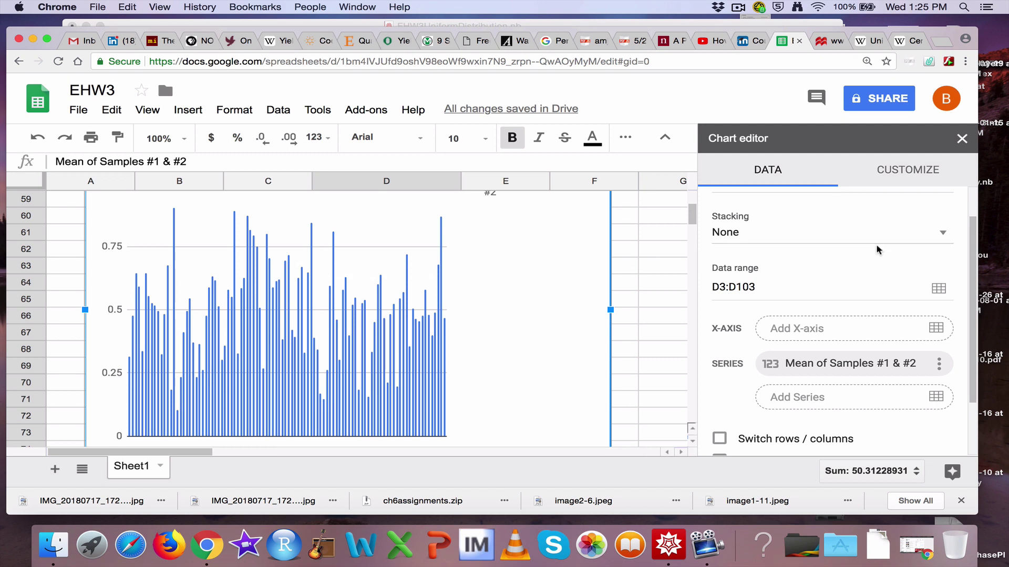
# Step: Change the chart type to Histogram chart and switch to the Customize options
pyautogui.scroll(1, 896, 226)
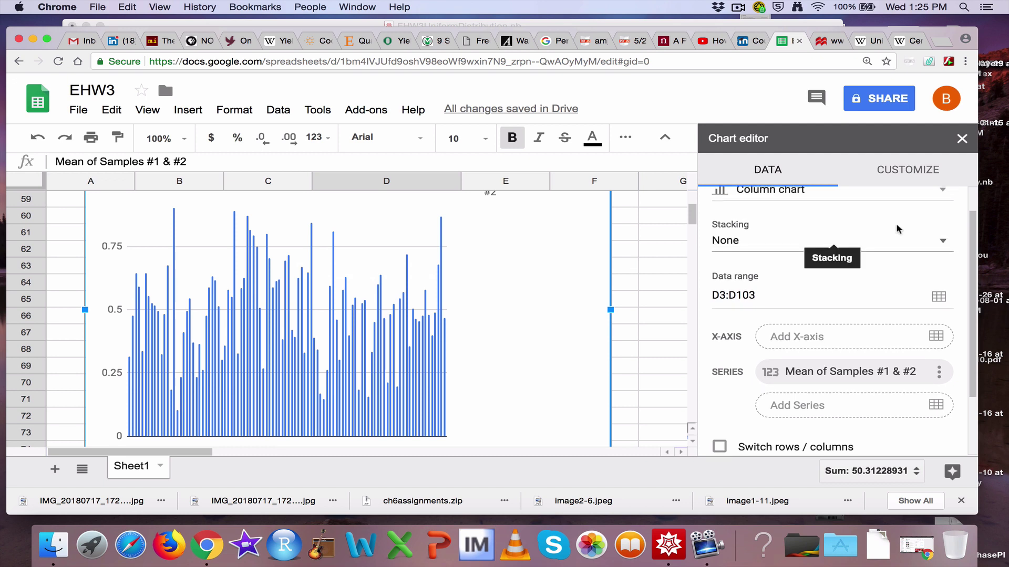
pyautogui.scroll(2, 910, 204)
pyautogui.click(937, 204)
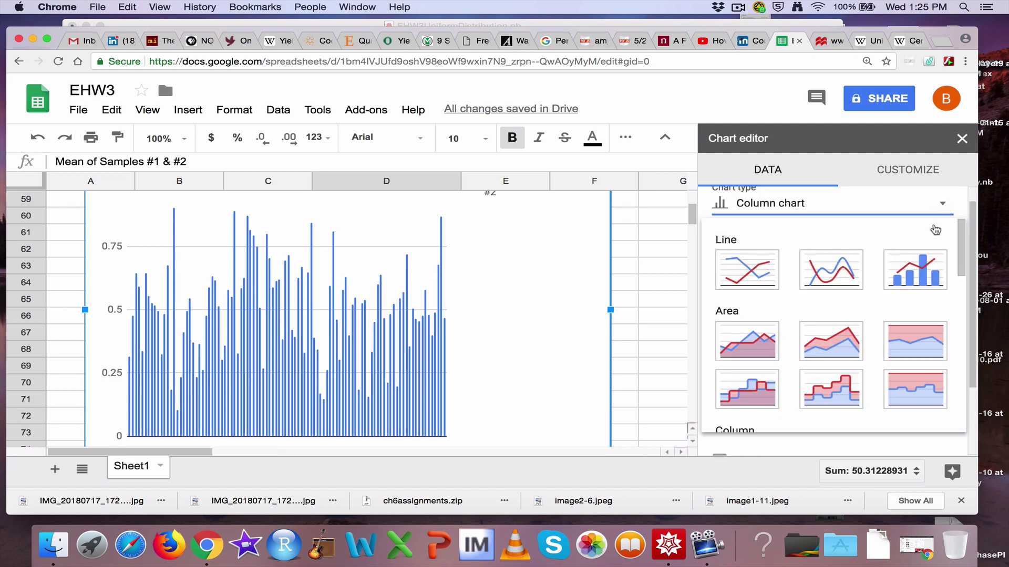
pyautogui.scroll(-8, 924, 258)
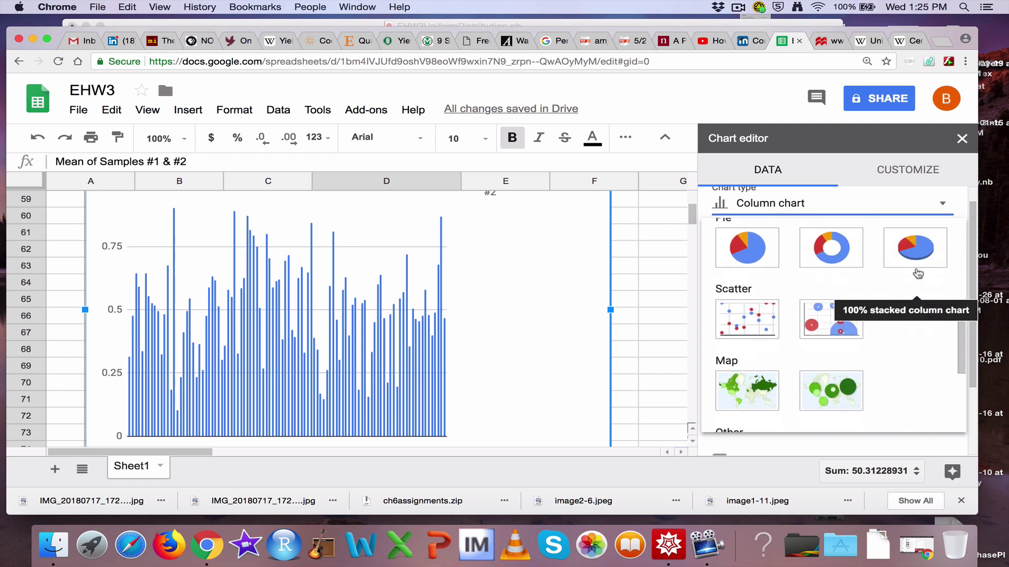
pyautogui.scroll(-3, 917, 274)
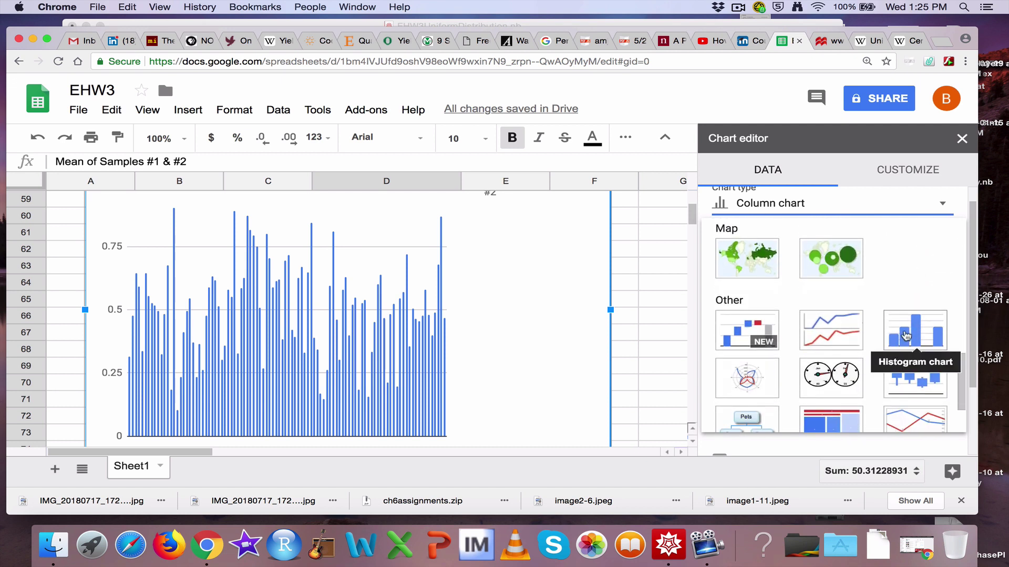
pyautogui.click(905, 337)
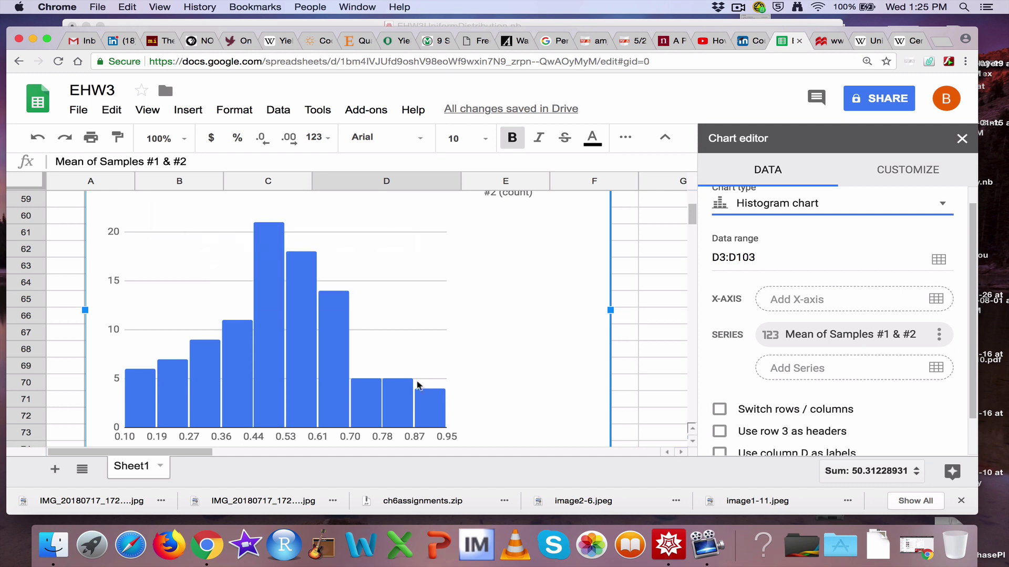
pyautogui.moveTo(436, 401)
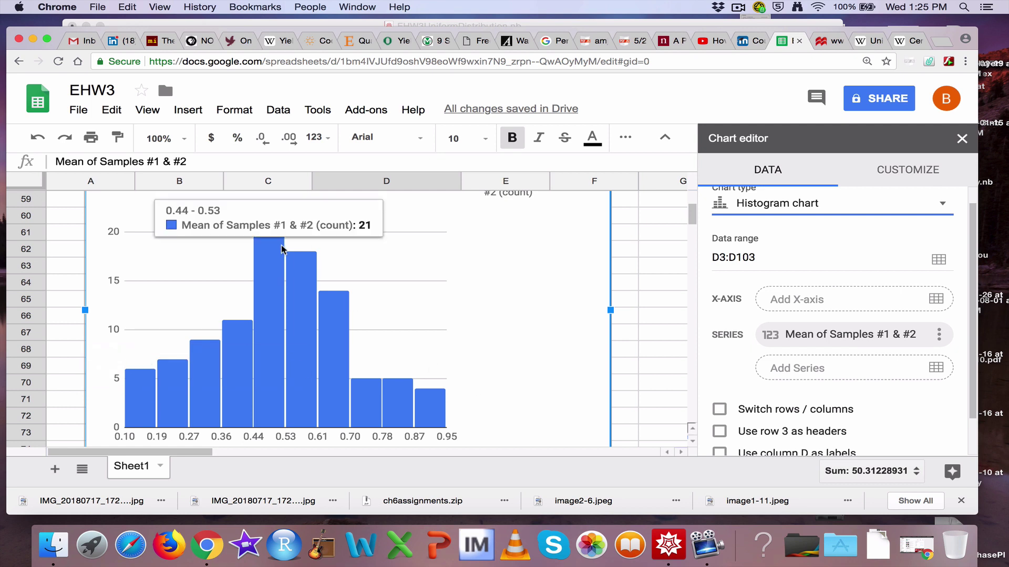
pyautogui.moveTo(313, 283)
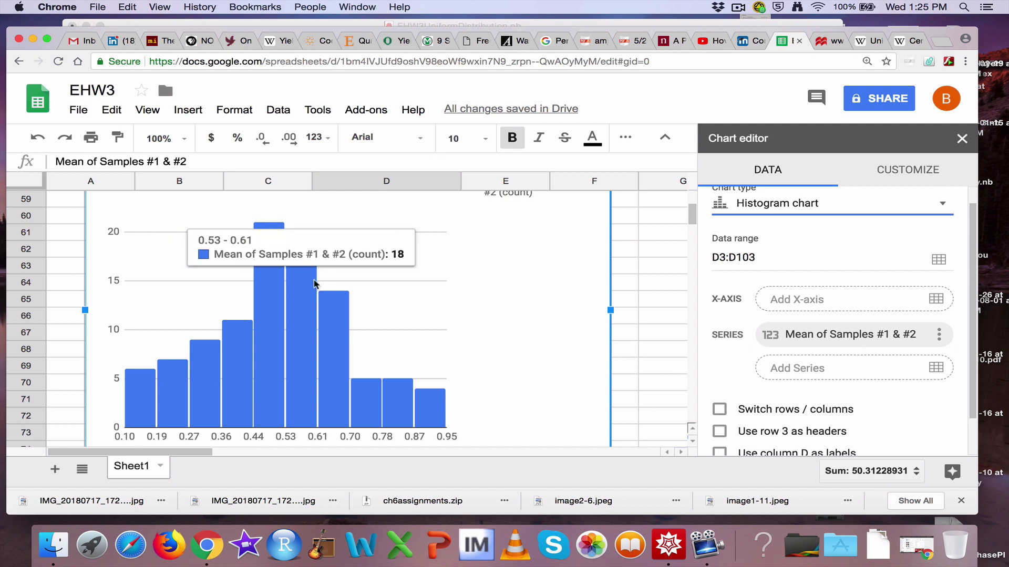
pyautogui.scroll(3, 428, 294)
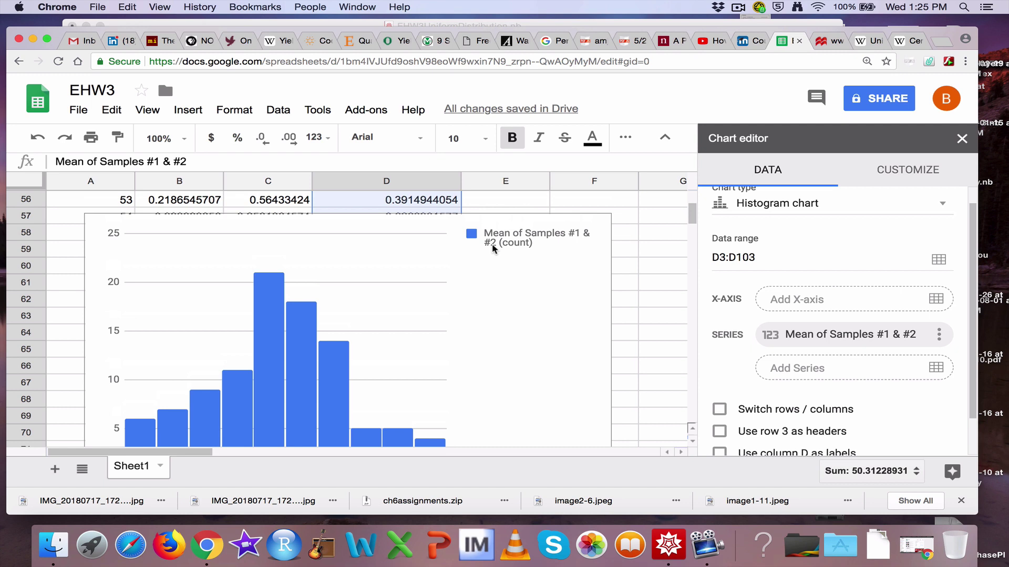
pyautogui.scroll(-3, 491, 244)
pyautogui.scroll(1, 492, 250)
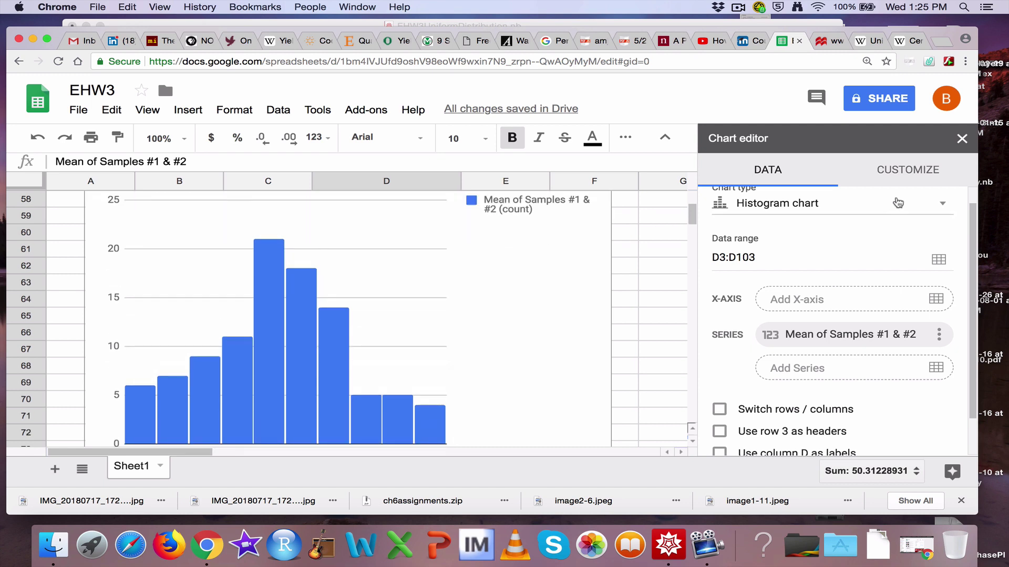
pyautogui.click(902, 178)
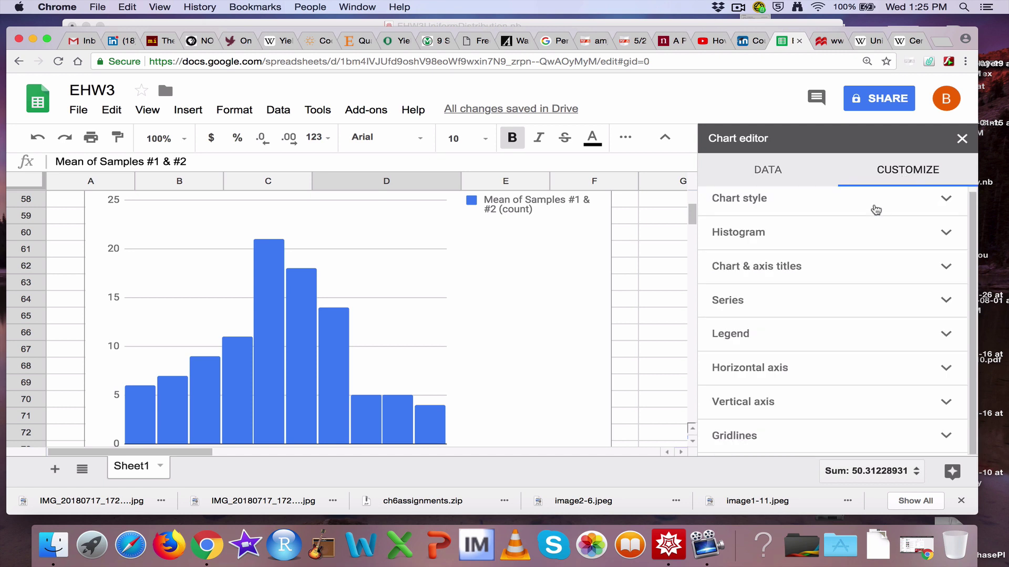
# Step: Set the histogram's legend position to None
pyautogui.click(850, 300)
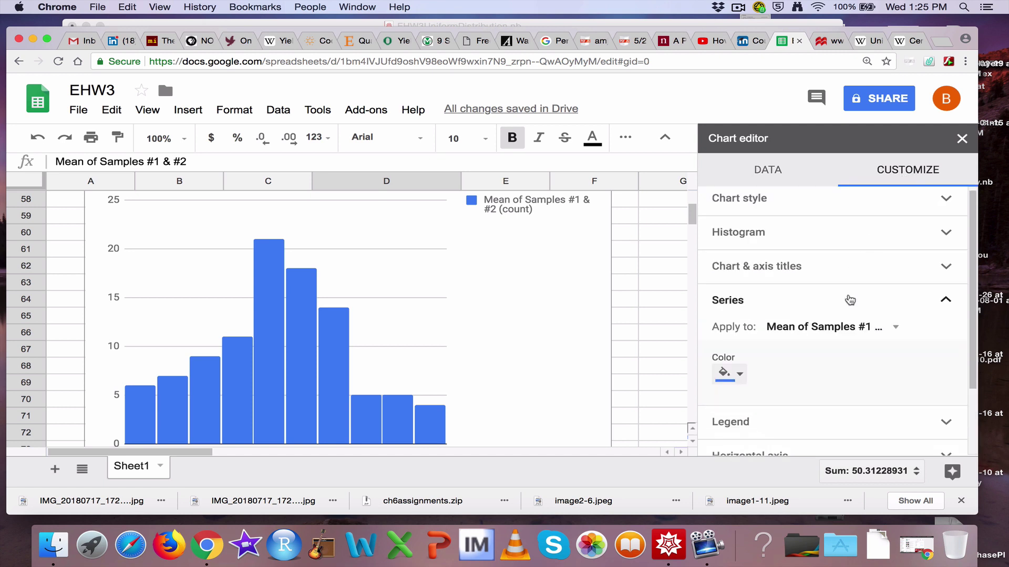
pyautogui.click(846, 297)
pyautogui.click(840, 330)
pyautogui.scroll(-1, 827, 361)
pyautogui.click(830, 353)
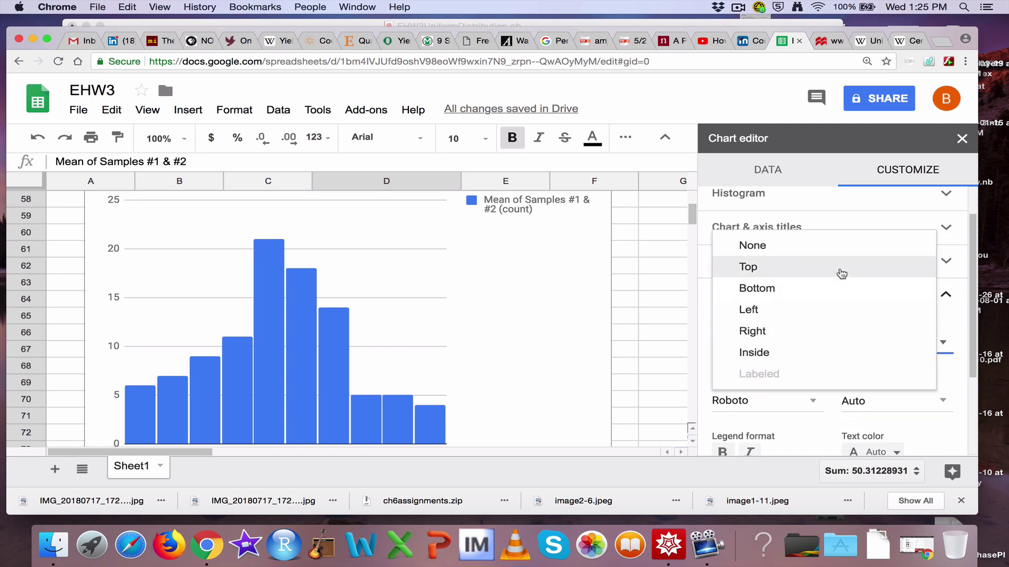
pyautogui.click(839, 252)
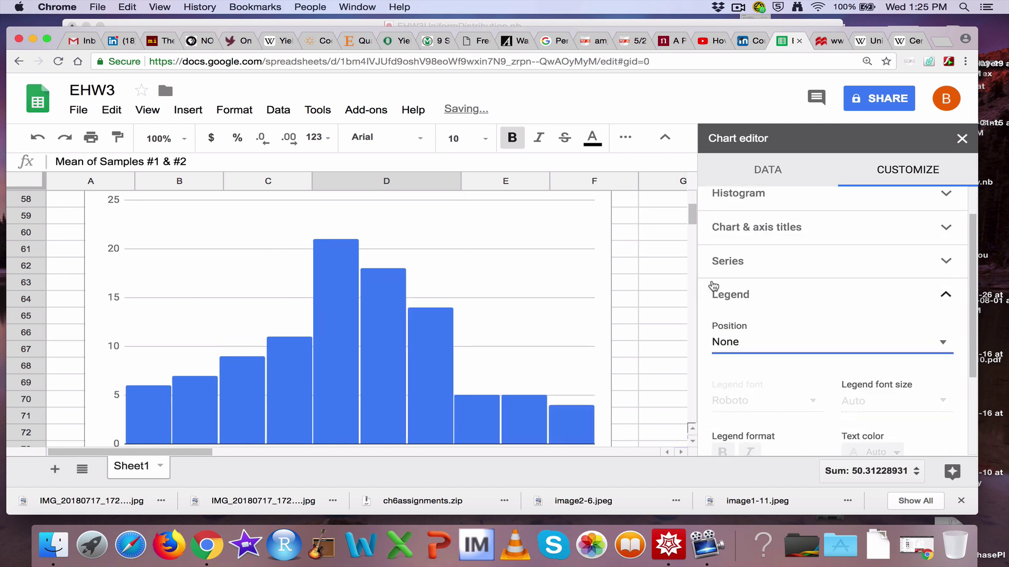
pyautogui.click(823, 305)
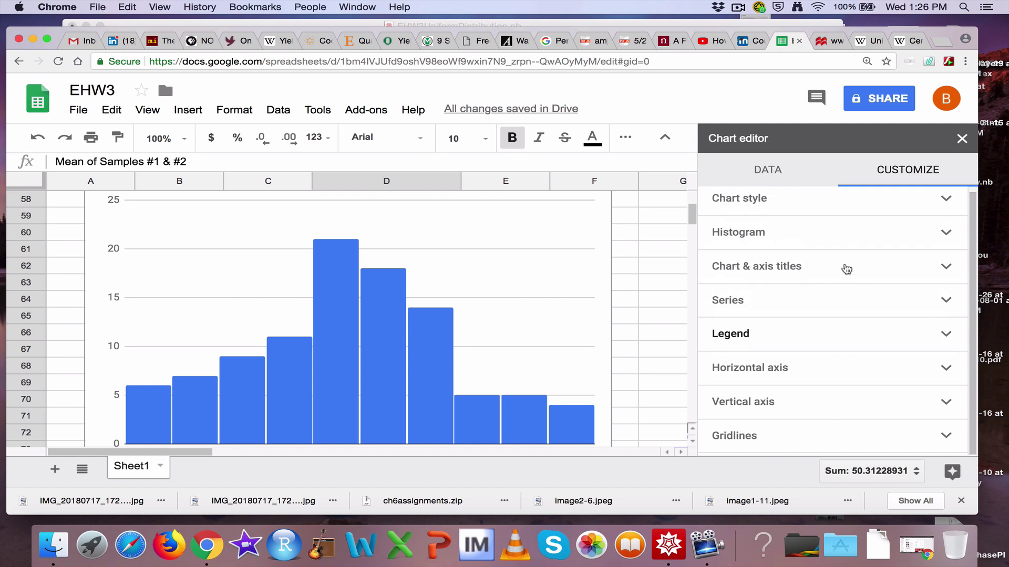
# Step: Enter the chart title 'Approximatioin to Sampling Distribution of Sample Mean for n = 2'
pyautogui.click(847, 269)
pyautogui.click(802, 298)
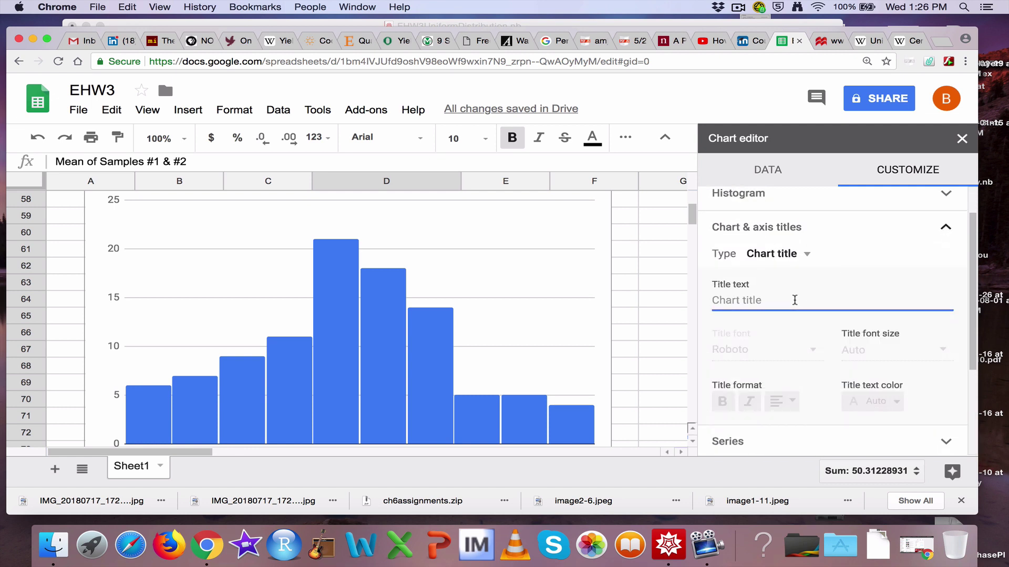
pyautogui.write('H')
pyautogui.press('BackSpace')
pyautogui.write('Approximatioin')
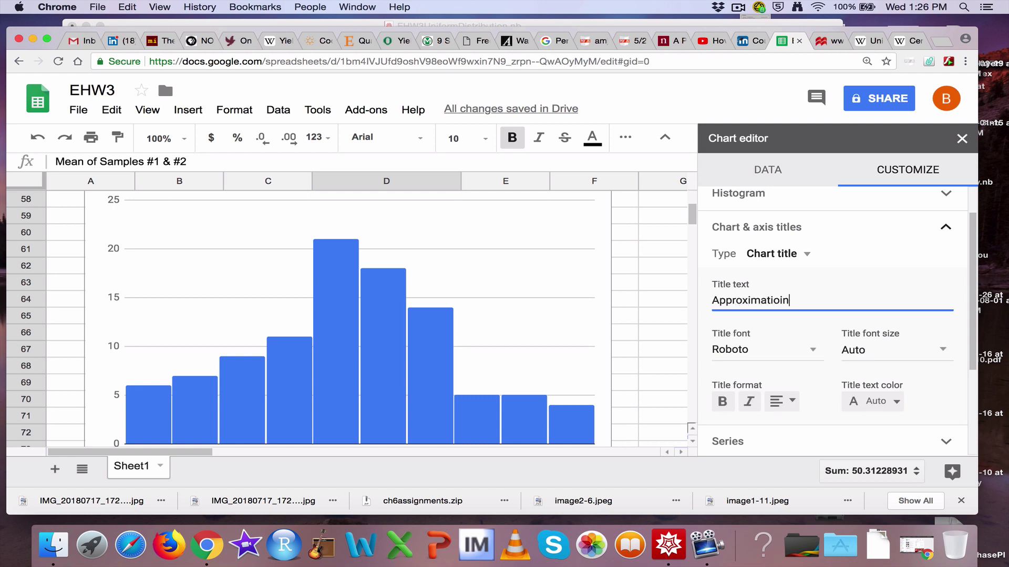
pyautogui.press('BackSpace')
pyautogui.press('BackSpace')
pyautogui.write('n to Sampling Distrib')
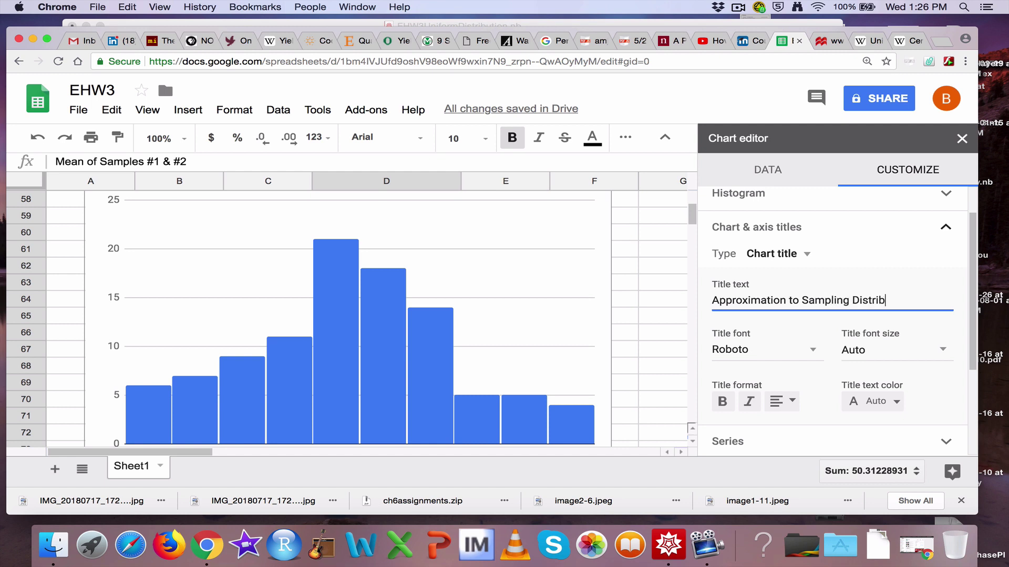
pyautogui.write('ution of Sample')
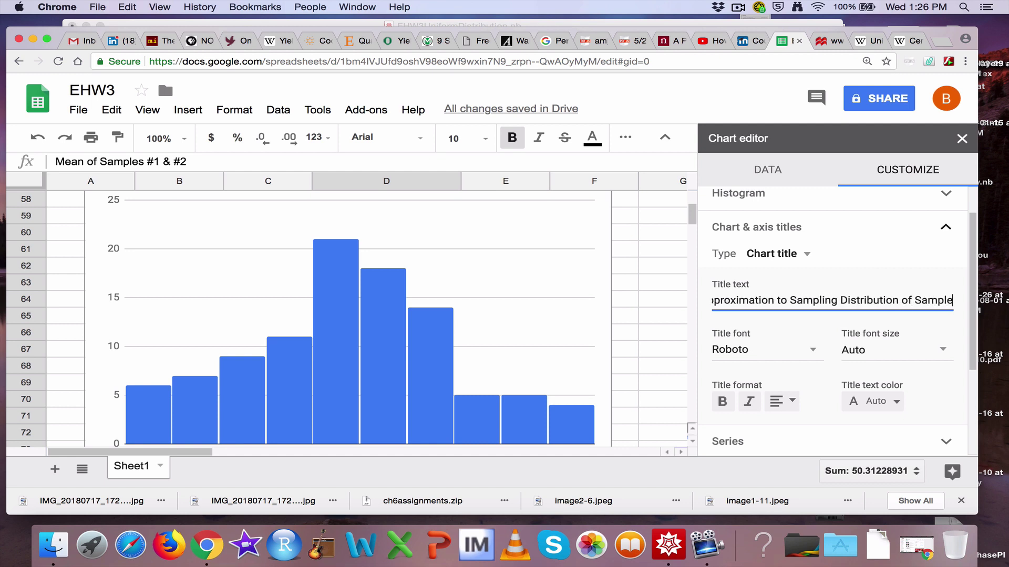
pyautogui.write(' Mean for n = 2')
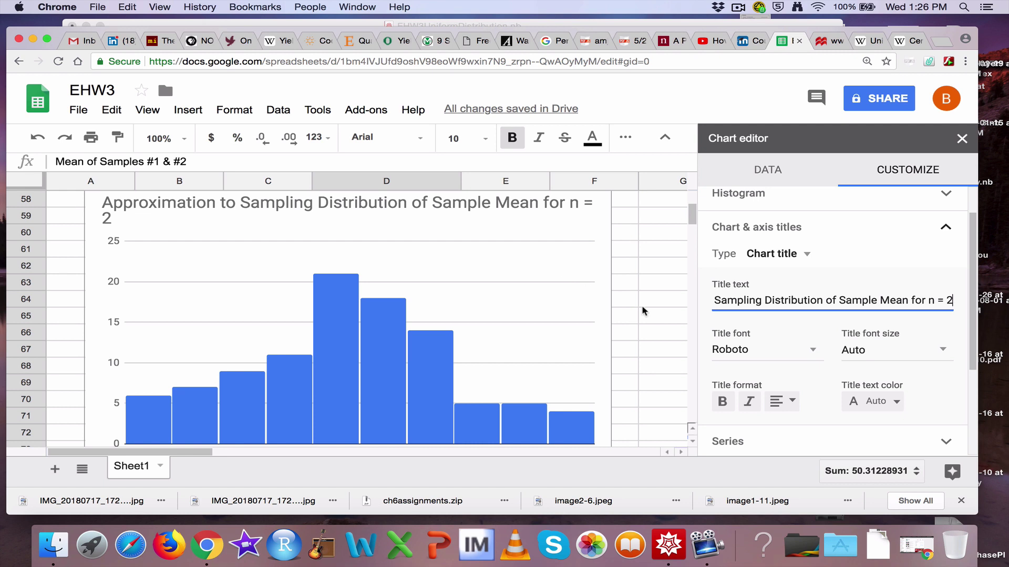
# Step: Set the horizontal axis title to 'Values of Sample Mean'
pyautogui.click(832, 237)
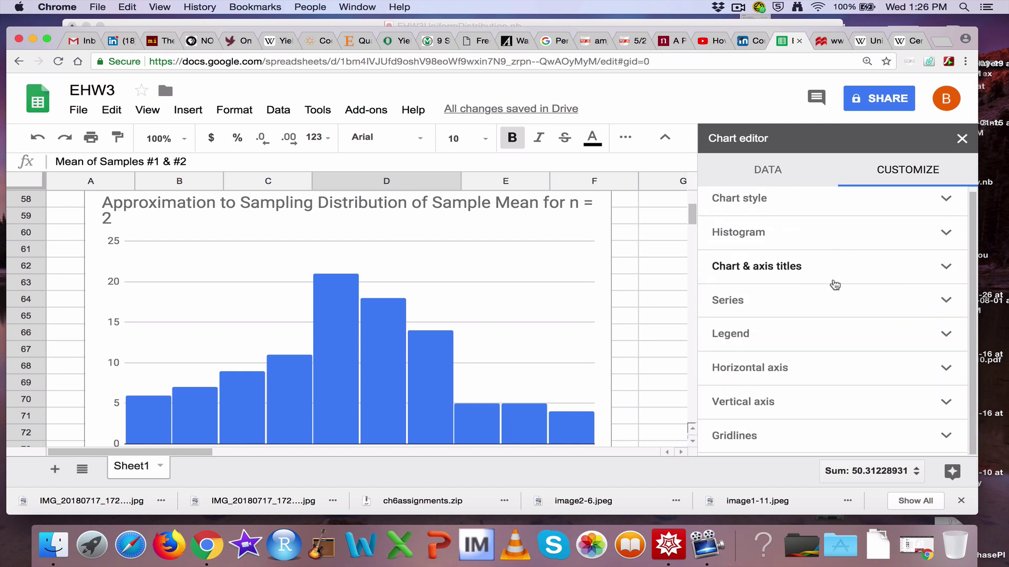
pyautogui.click(847, 276)
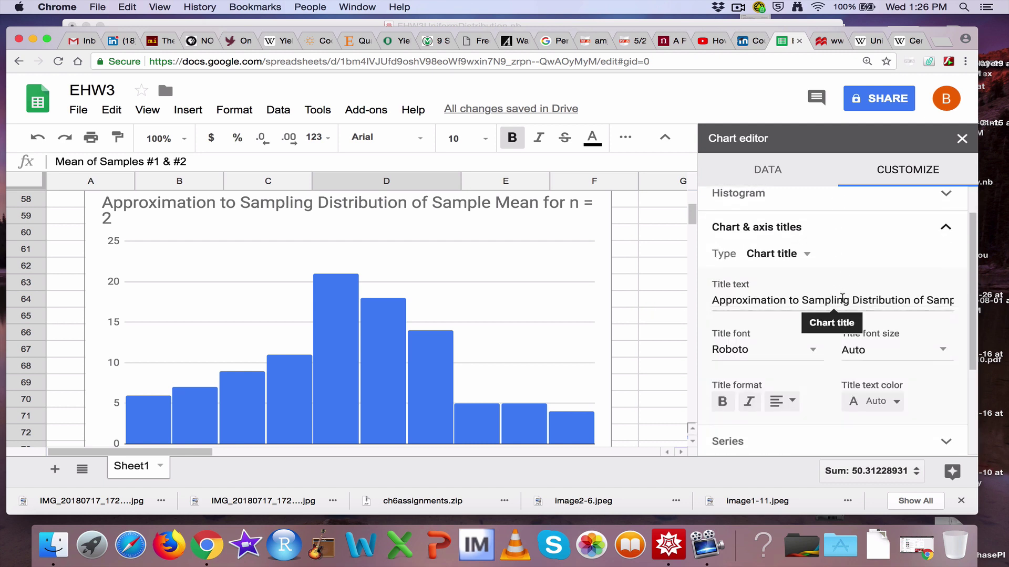
pyautogui.click(811, 255)
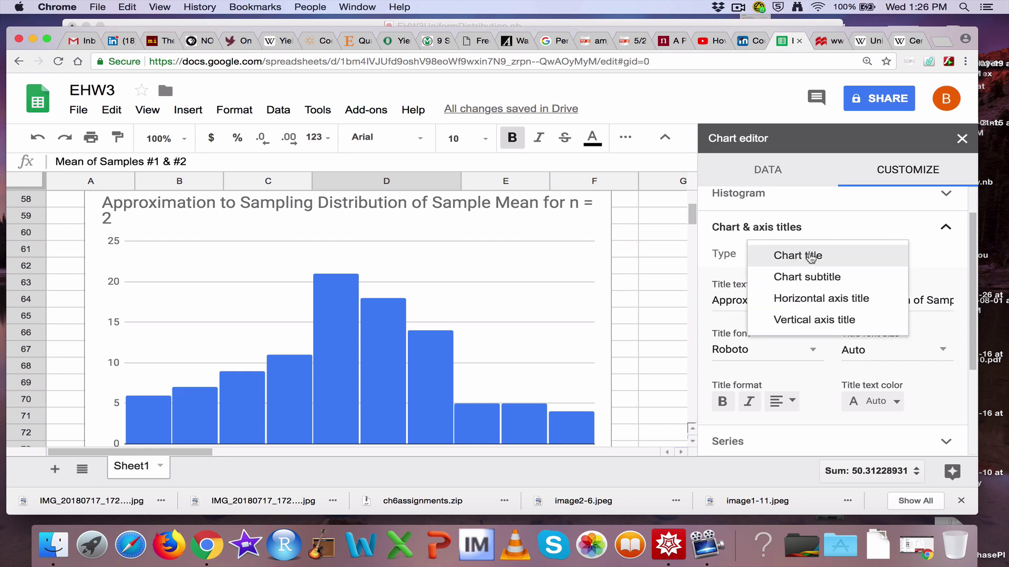
pyautogui.click(802, 298)
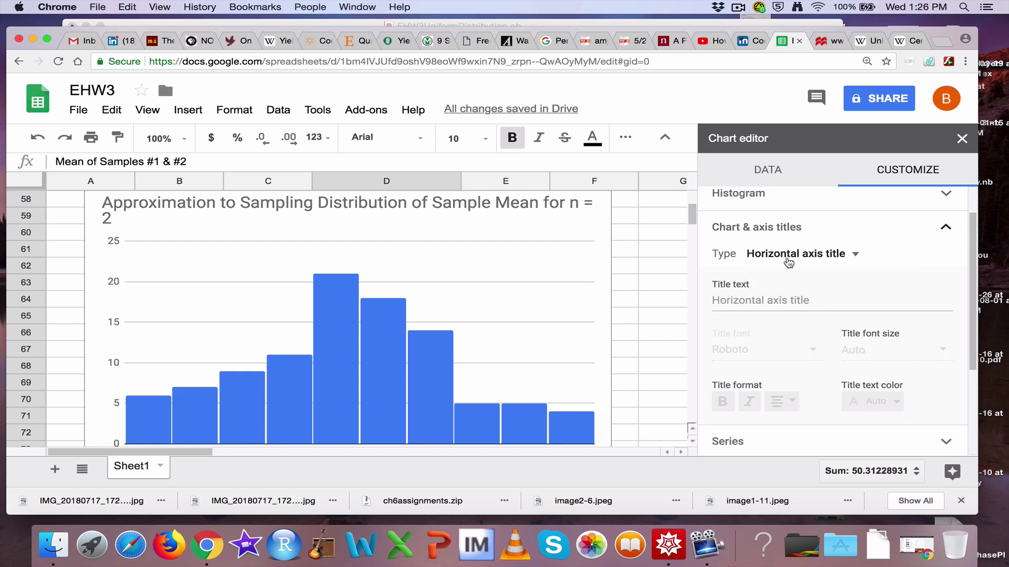
pyautogui.click(770, 304)
pyautogui.scroll(-1, 645, 349)
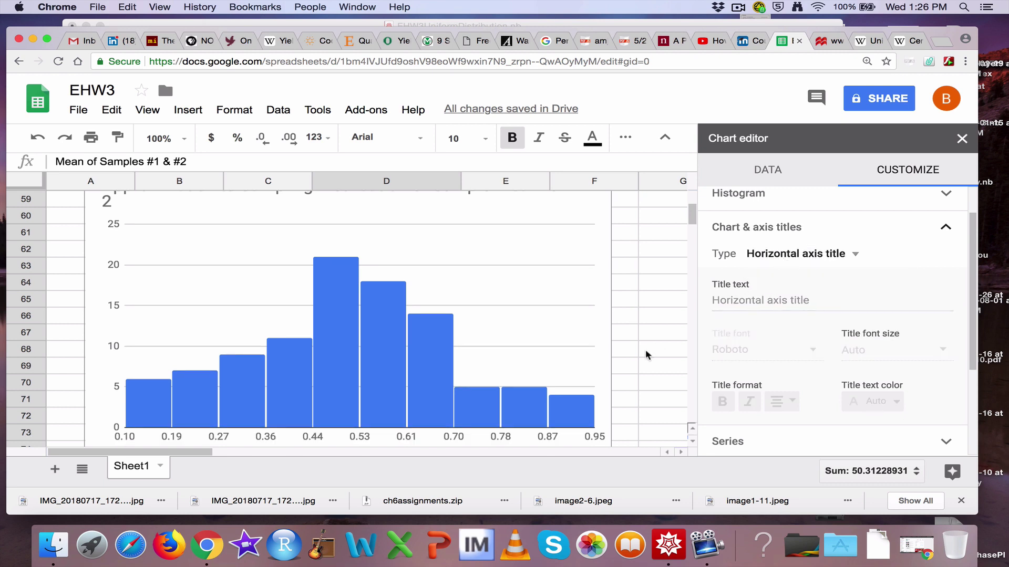
pyautogui.scroll(-2, 645, 349)
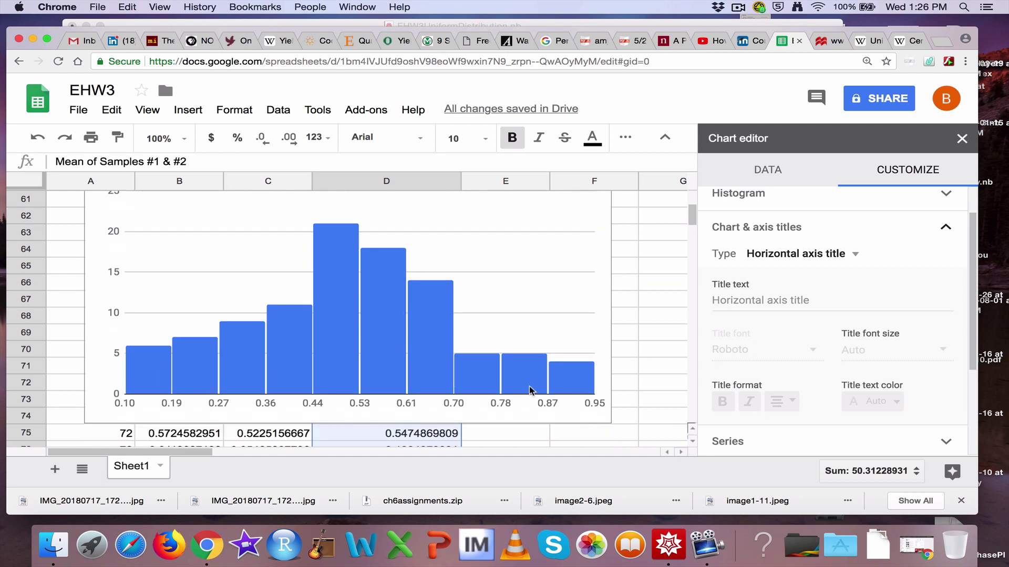
pyautogui.click(714, 301)
pyautogui.write('Va')
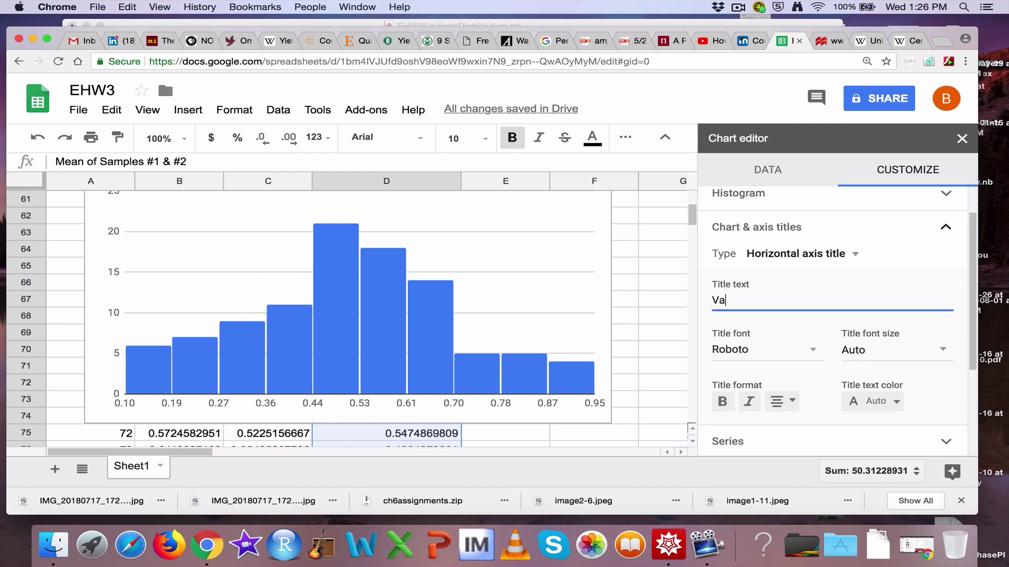
pyautogui.write('lues of Sample Mean')
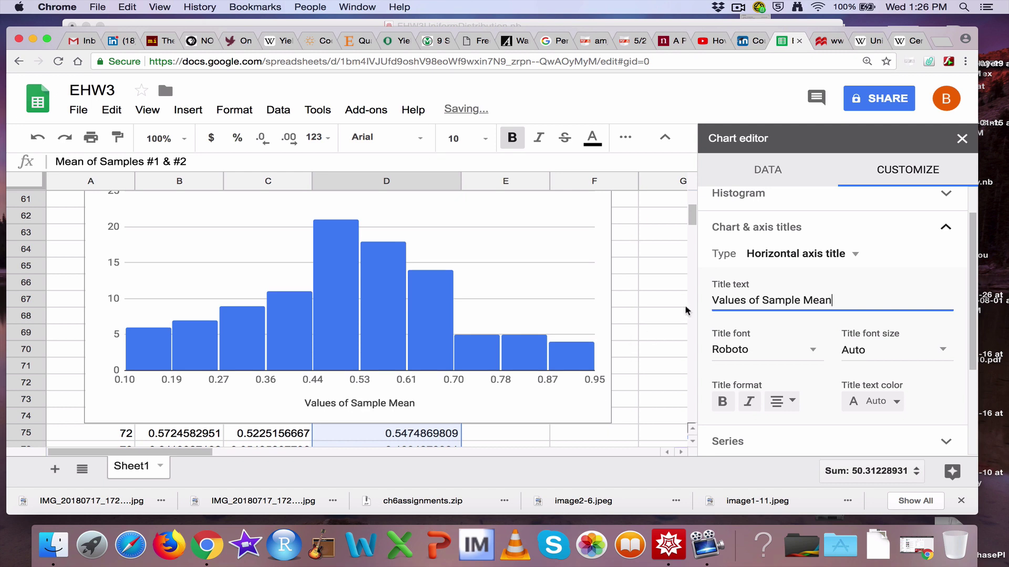
# Step: Set the vertical axis title to 'Count of Sample Means'
pyautogui.click(814, 257)
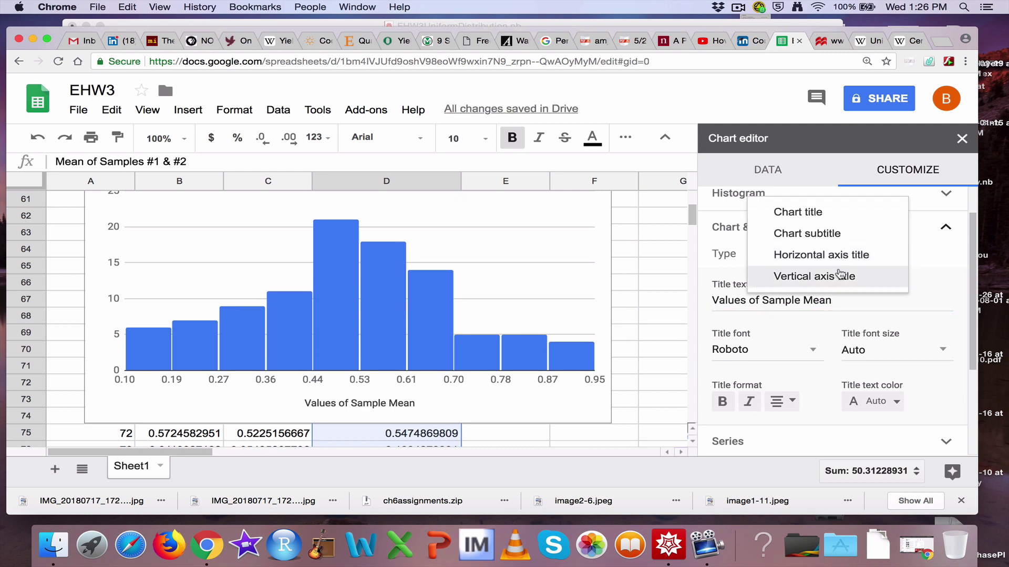
pyautogui.click(840, 273)
pyautogui.scroll(2, 631, 291)
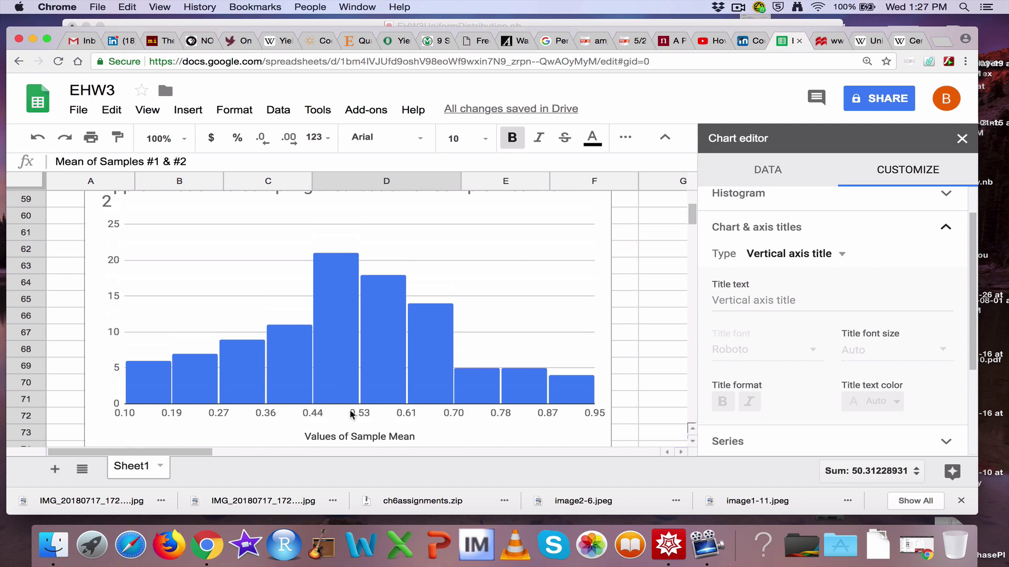
pyautogui.click(923, 309)
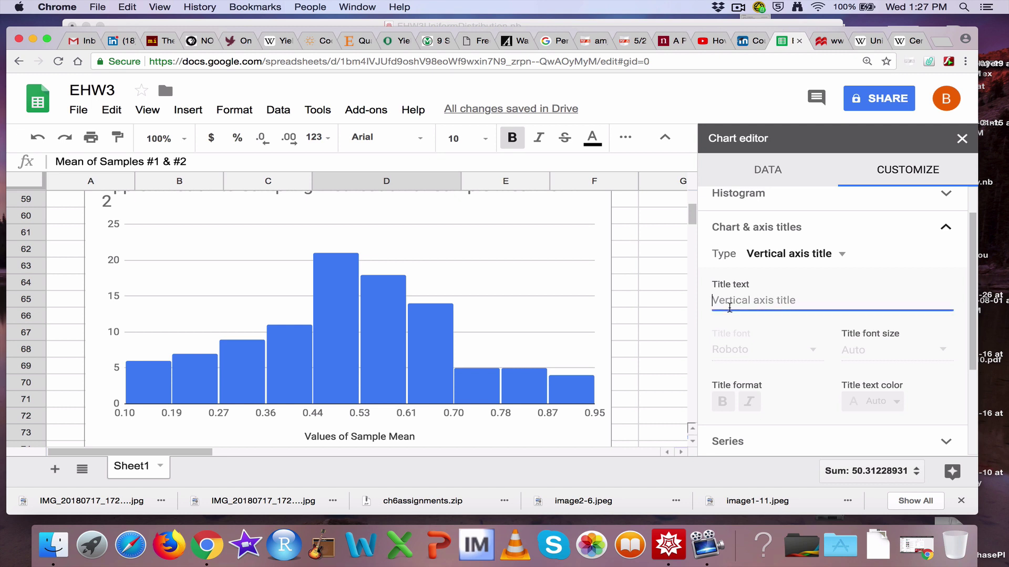
pyautogui.write('Count of ')
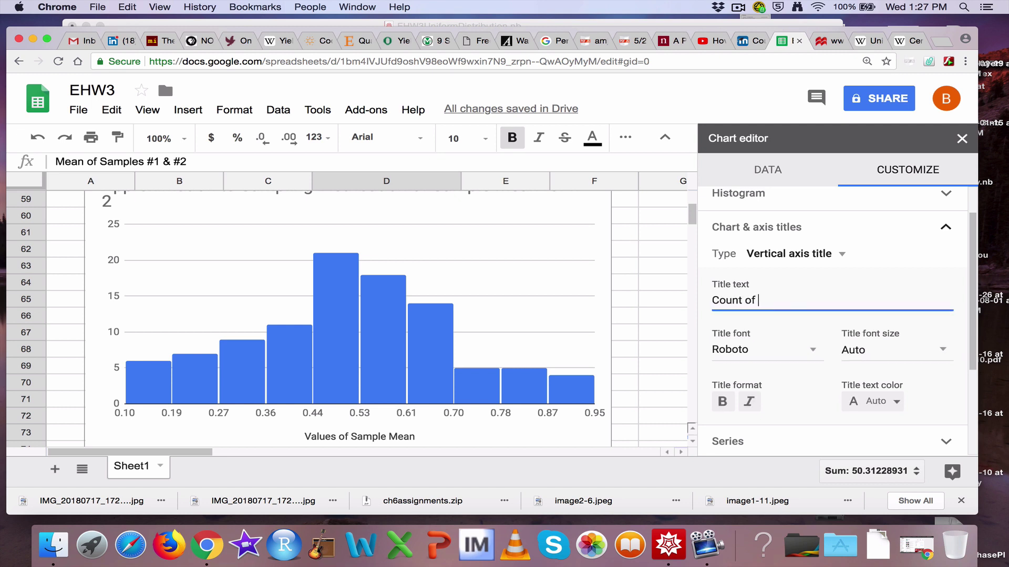
pyautogui.write('Sample Means')
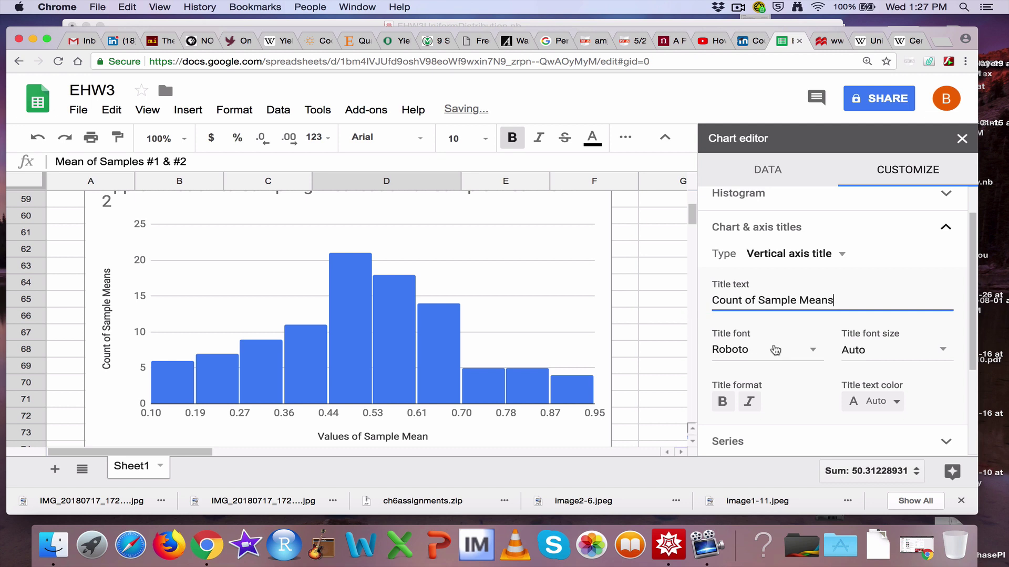
# Step: Expand the Horizontal axis section and scroll to review the titled, axis-labelled histogram
pyautogui.scroll(-3, 772, 350)
pyautogui.scroll(-3, 788, 383)
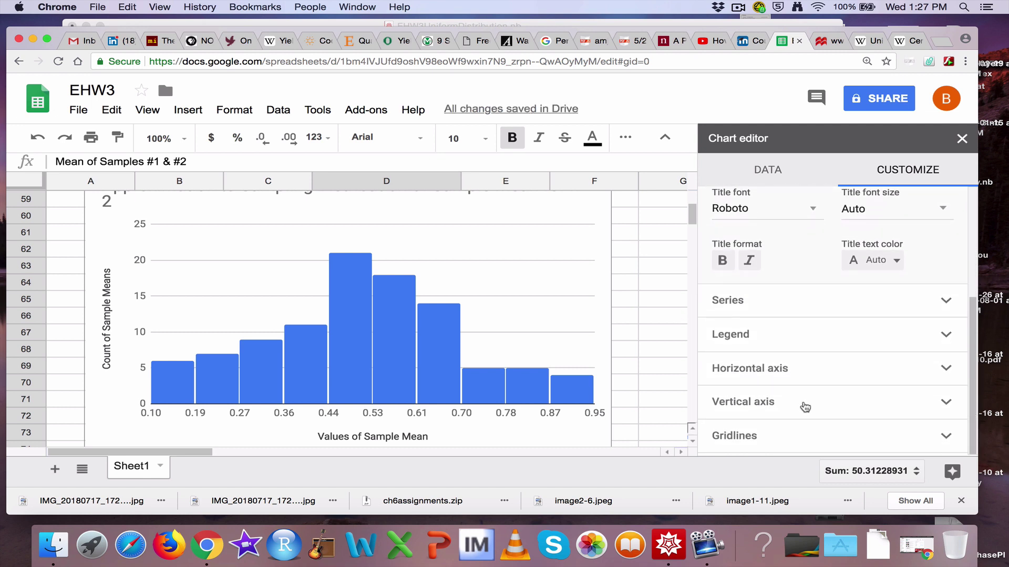
pyautogui.click(819, 380)
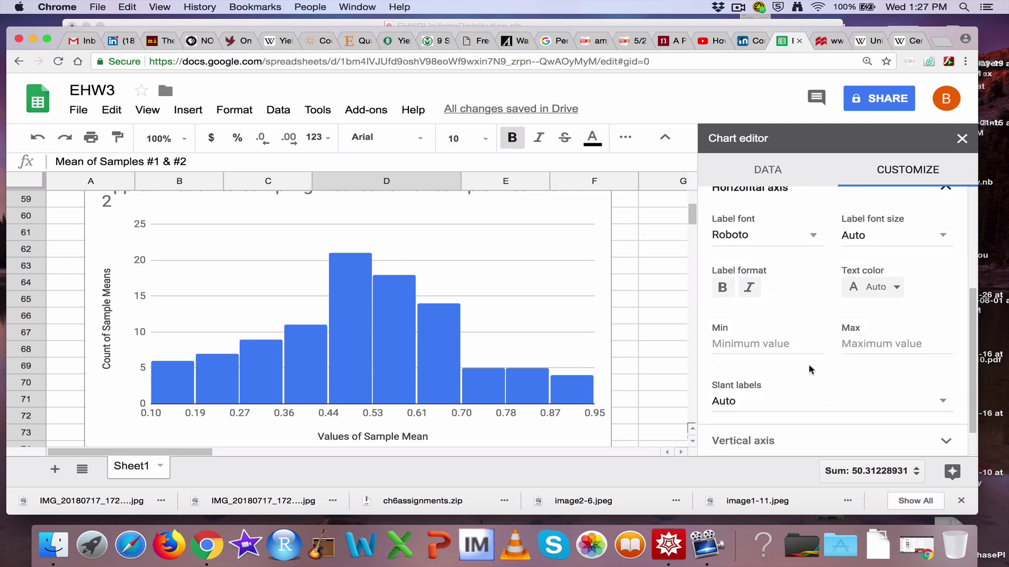
pyautogui.scroll(1, 649, 325)
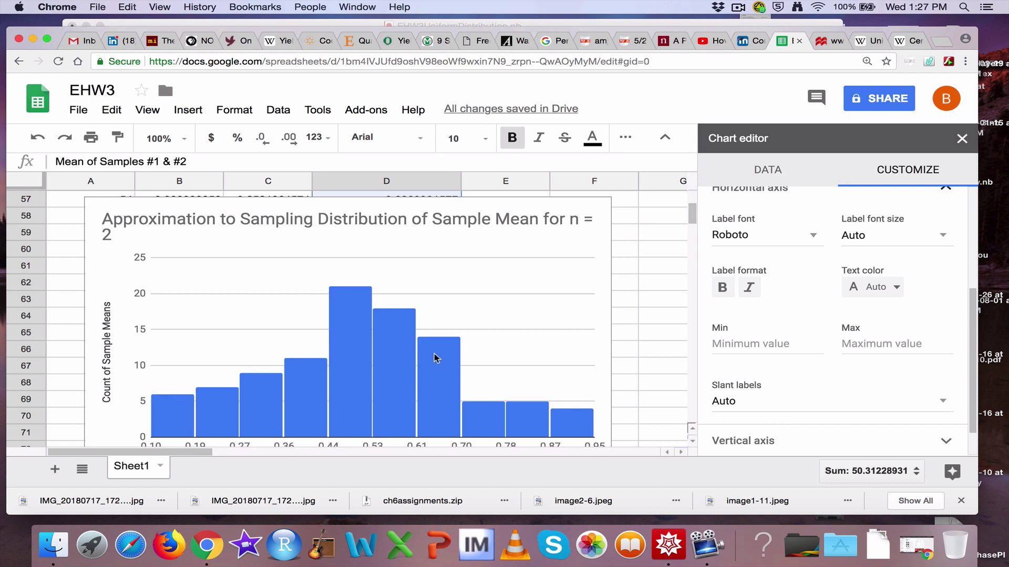
pyautogui.scroll(-1, 434, 358)
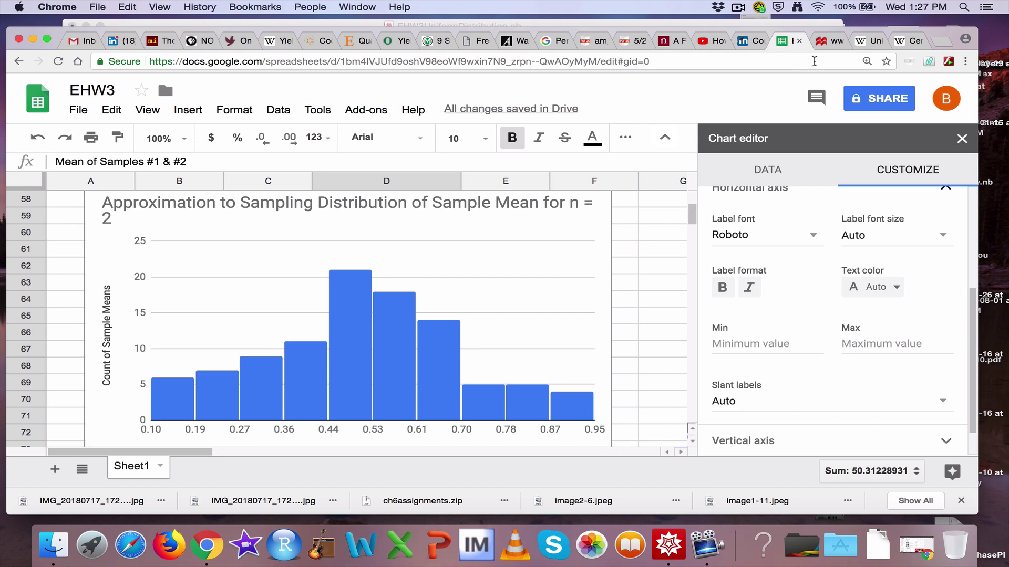
# Step: Enter =SQRT(1/12) in G60 and =SQRT(1/24) in G61, giving 0.2041241452
pyautogui.click(654, 235)
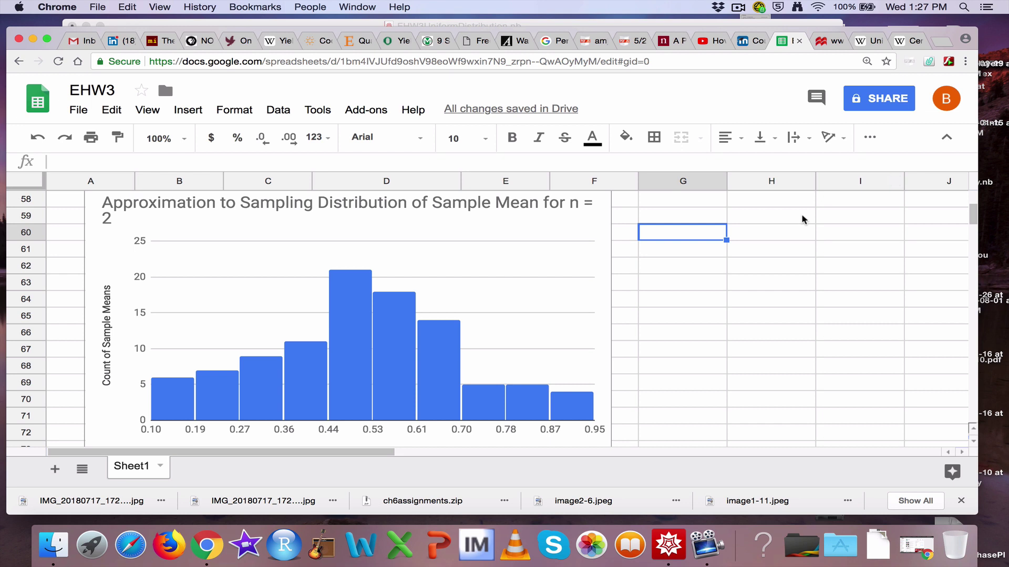
pyautogui.write('=SQRT')
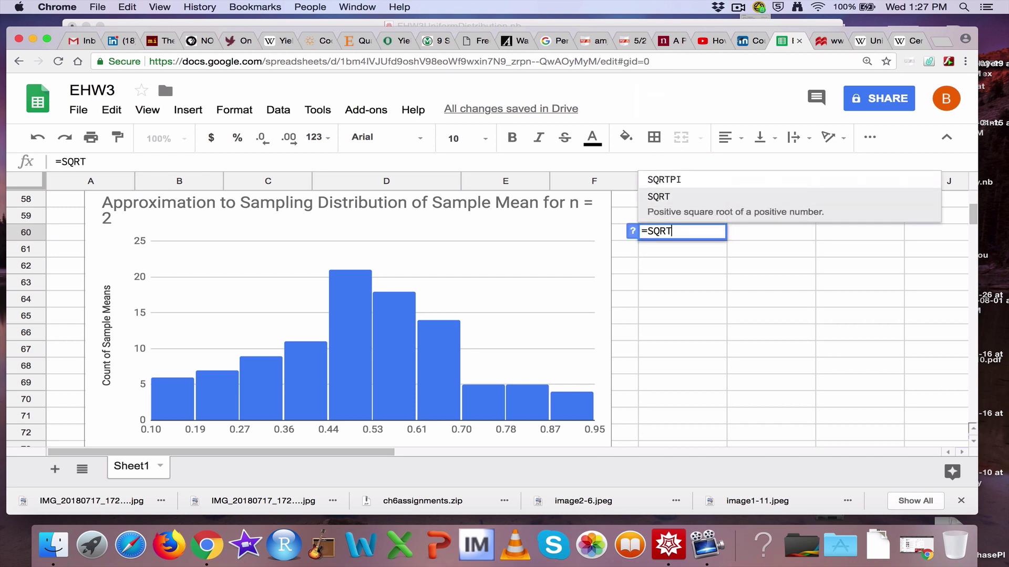
pyautogui.write('(1/12)')
pyautogui.press('Return')
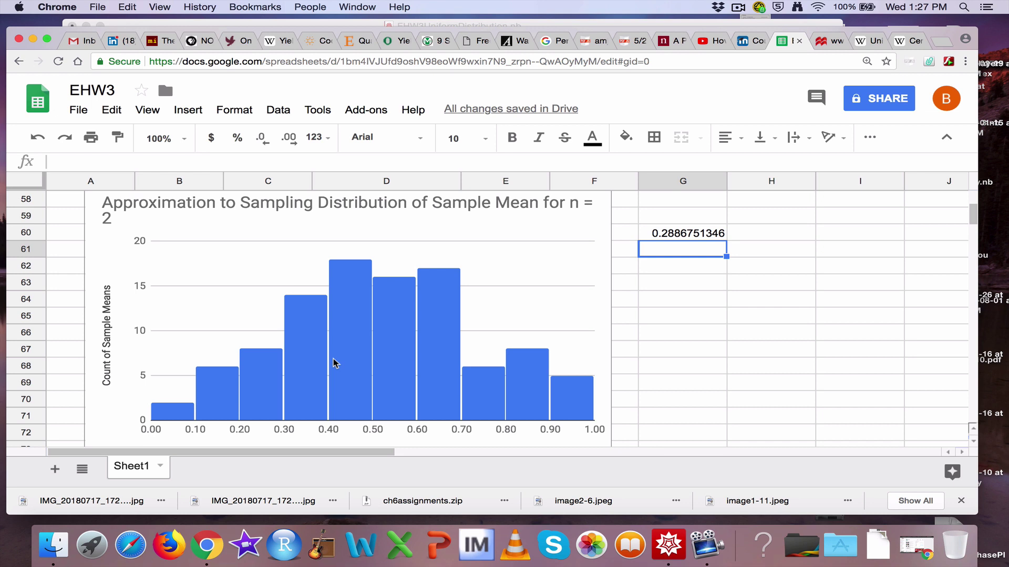
pyautogui.write('=')
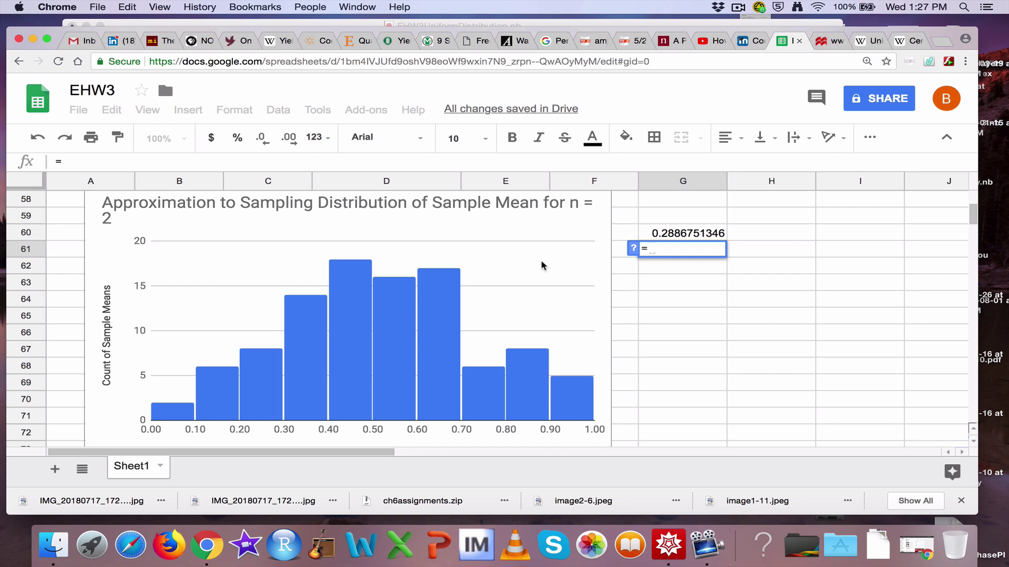
pyautogui.write('SQ')
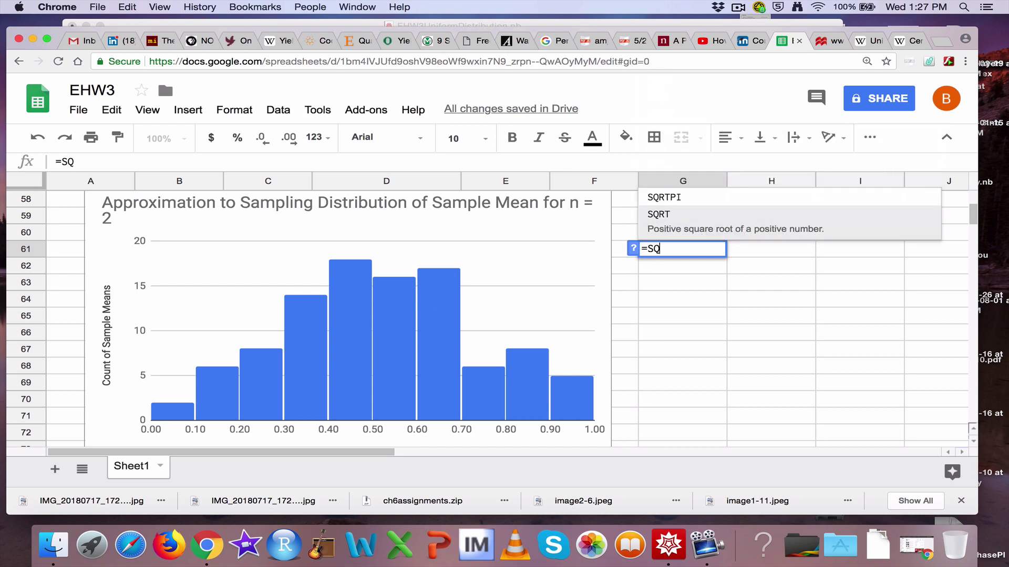
pyautogui.write('RT(1/24)')
pyautogui.press('Return')
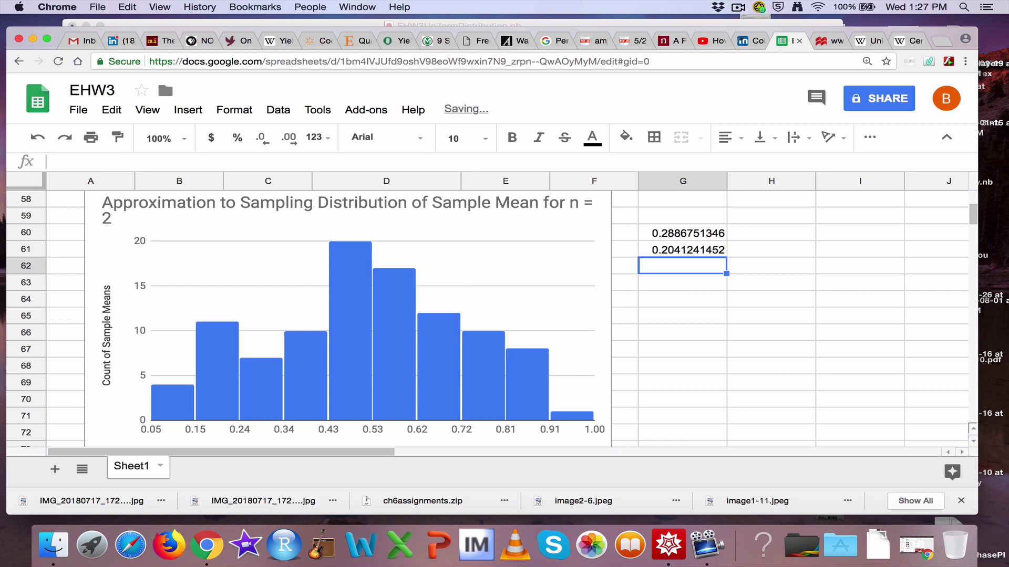
pyautogui.click(677, 252)
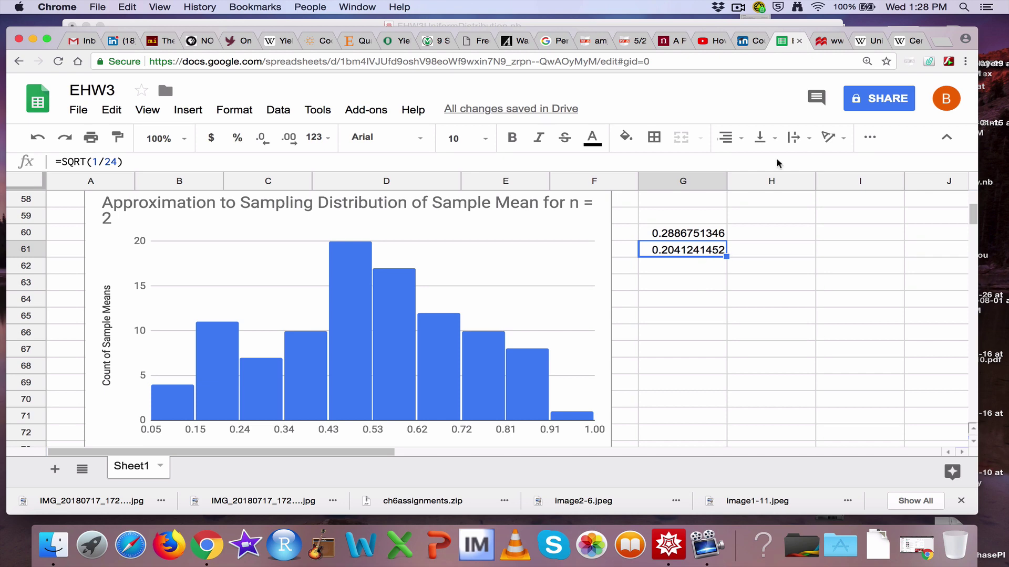
# Step: Highlight the part (a) and part (b) text of exercise 5.63, then return to EHW3
pyautogui.click(820, 46)
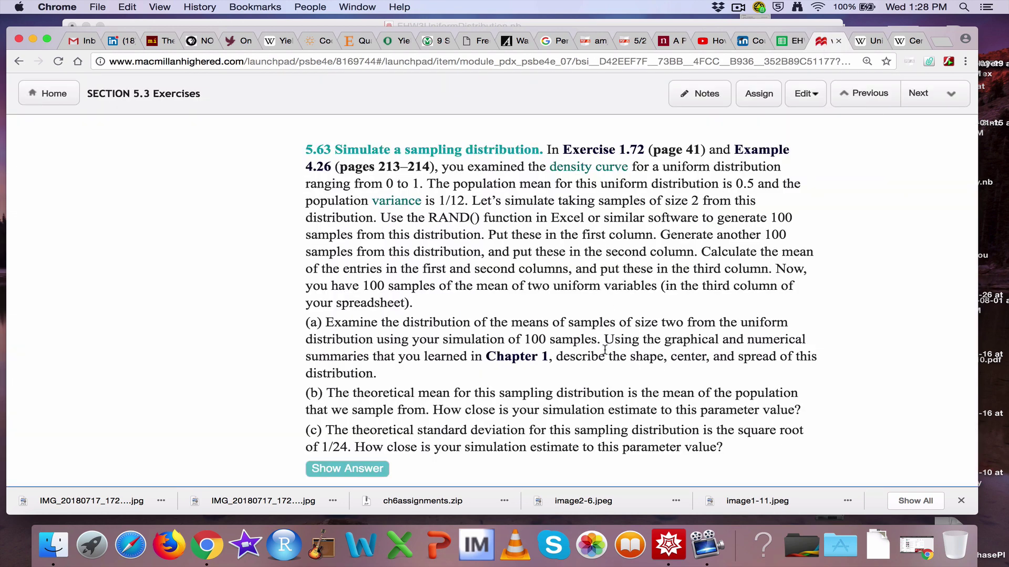
pyautogui.moveTo(605, 358); pyautogui.dragTo(611, 374)
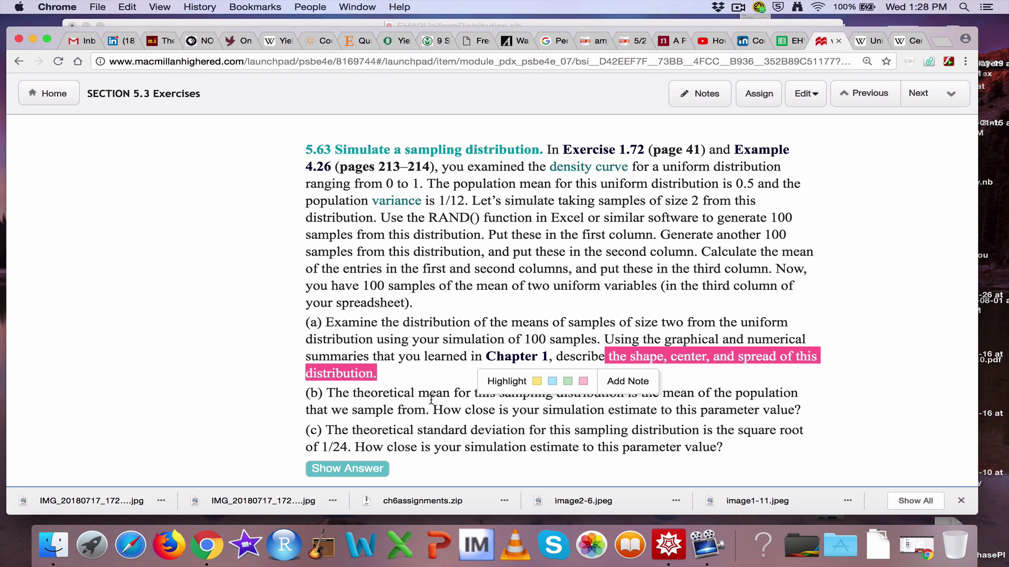
pyautogui.click(430, 399)
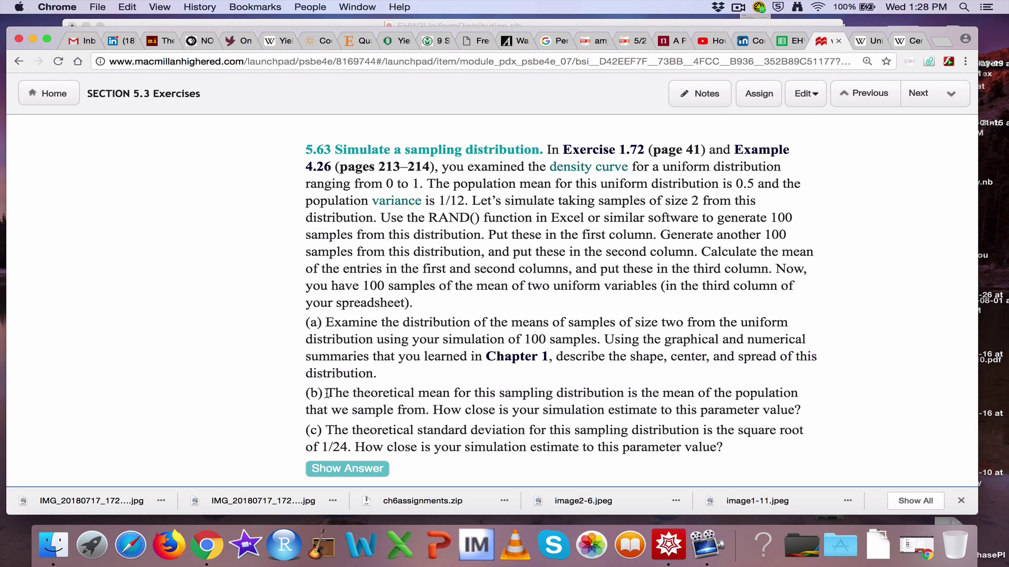
pyautogui.moveTo(326, 393); pyautogui.dragTo(776, 412)
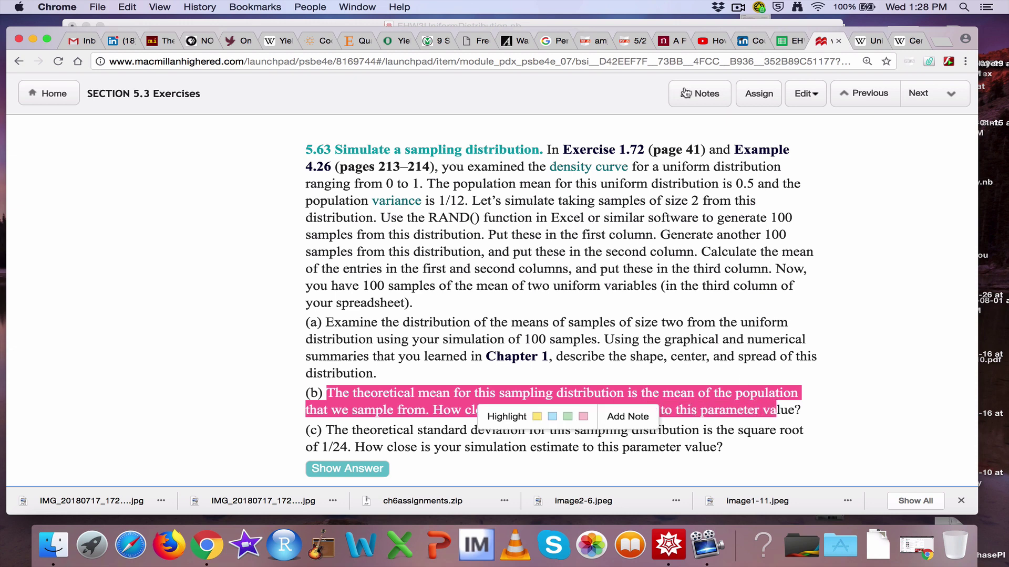
pyautogui.click(786, 41)
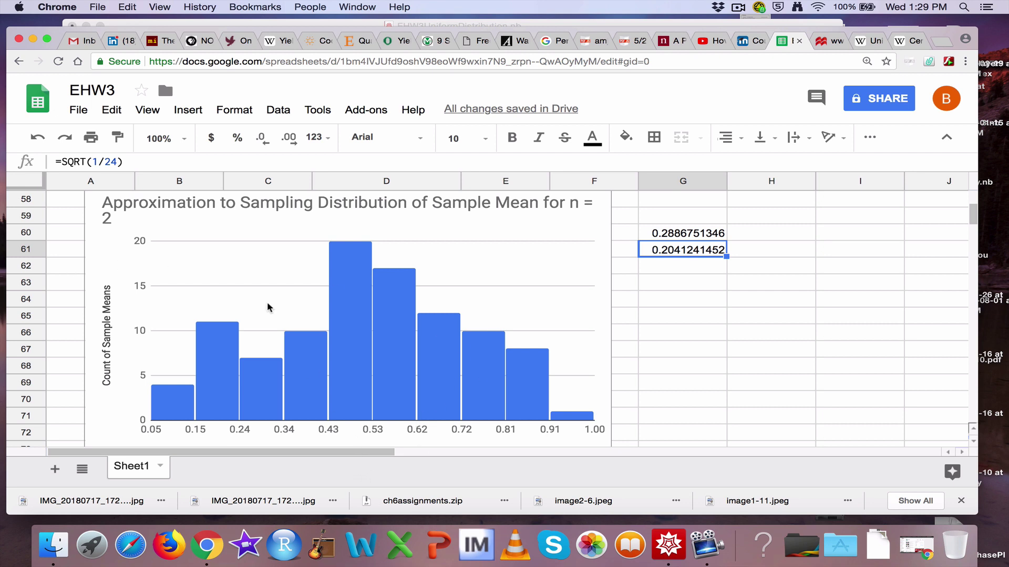
# Step: Move the histogram up beside the data over columns E–J
pyautogui.click(101, 237)
pyautogui.scroll(6, 97, 213)
pyautogui.scroll(-2, 92, 367)
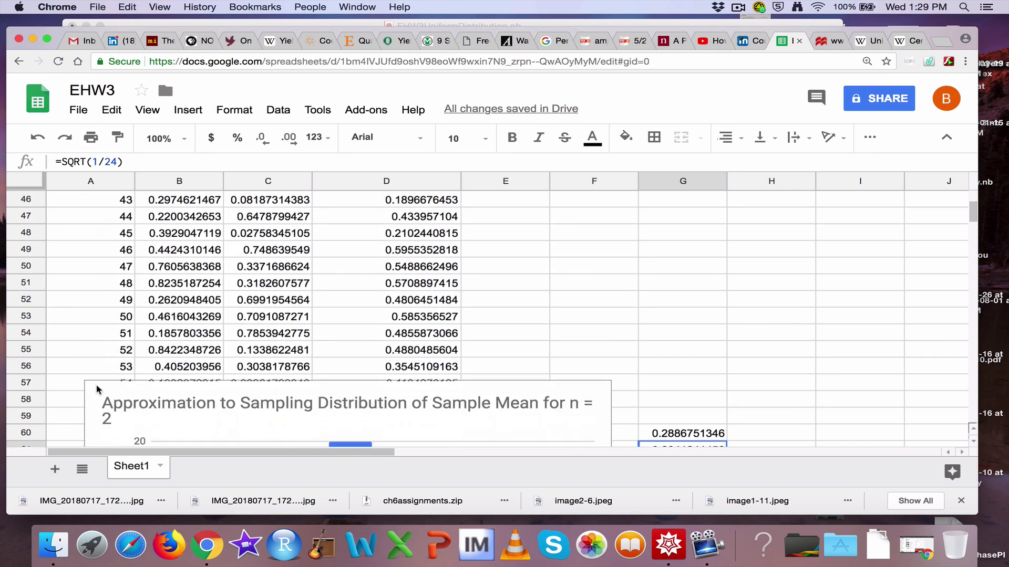
pyautogui.moveTo(94, 397); pyautogui.dragTo(519, 236)
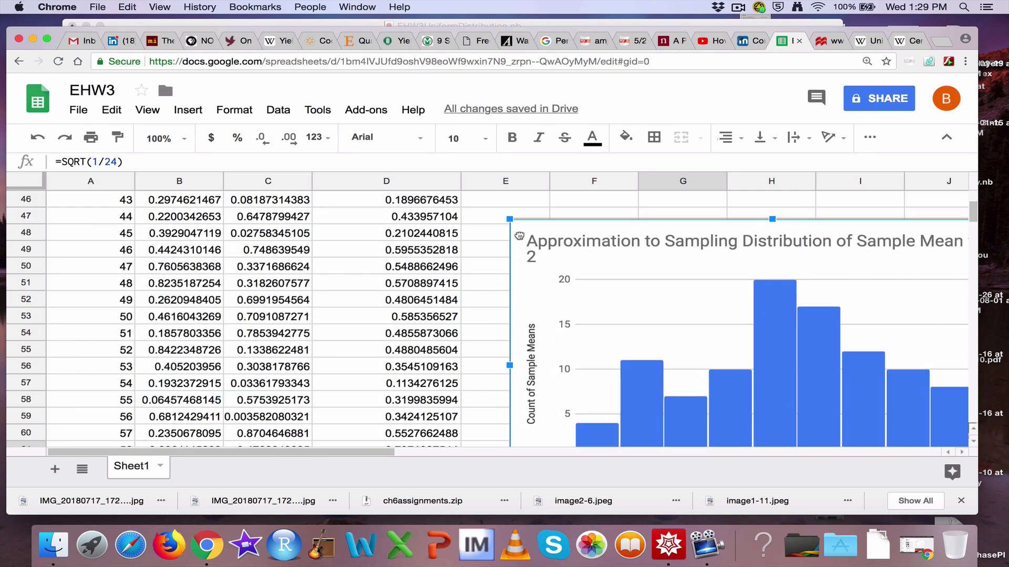
pyautogui.scroll(2, 519, 236)
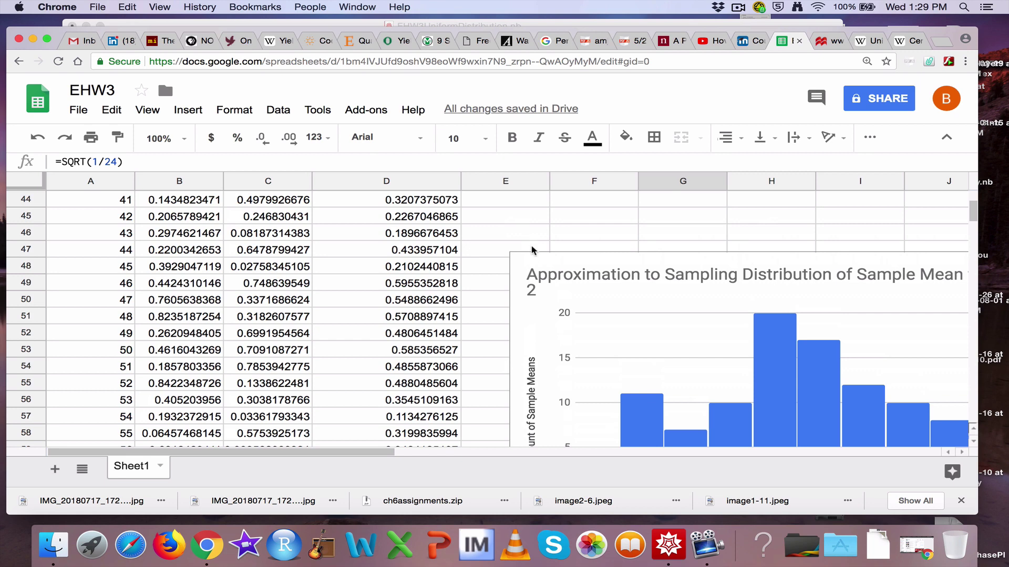
pyautogui.doubleClick(535, 261)
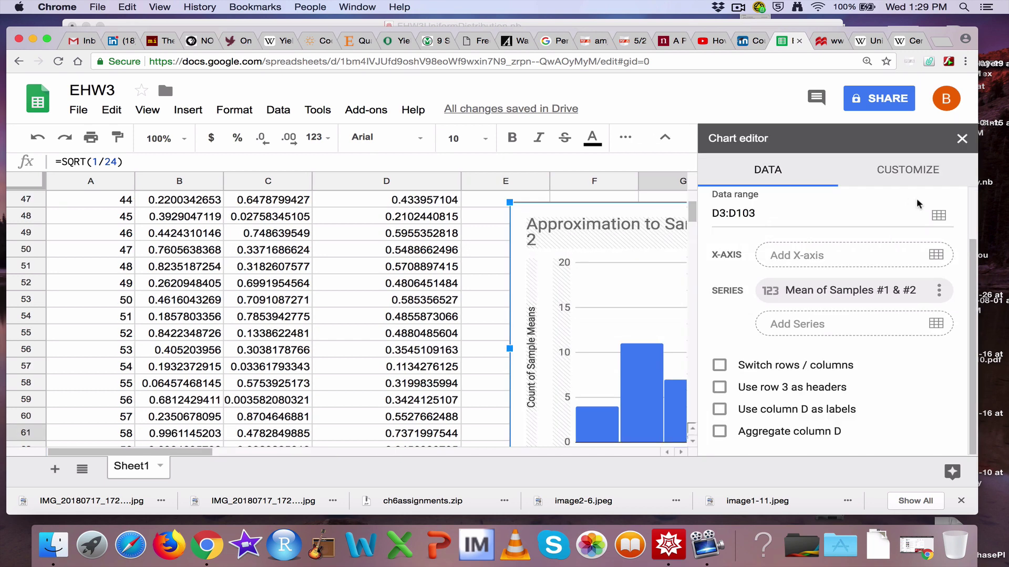
pyautogui.click(961, 139)
pyautogui.scroll(5, 674, 228)
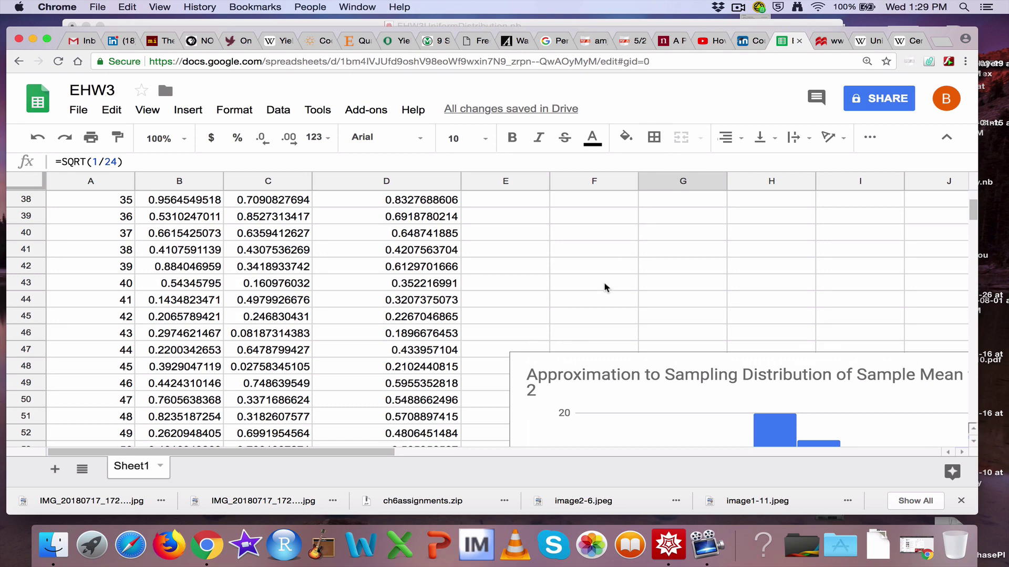
pyautogui.scroll(10, 605, 287)
pyautogui.scroll(3, 603, 286)
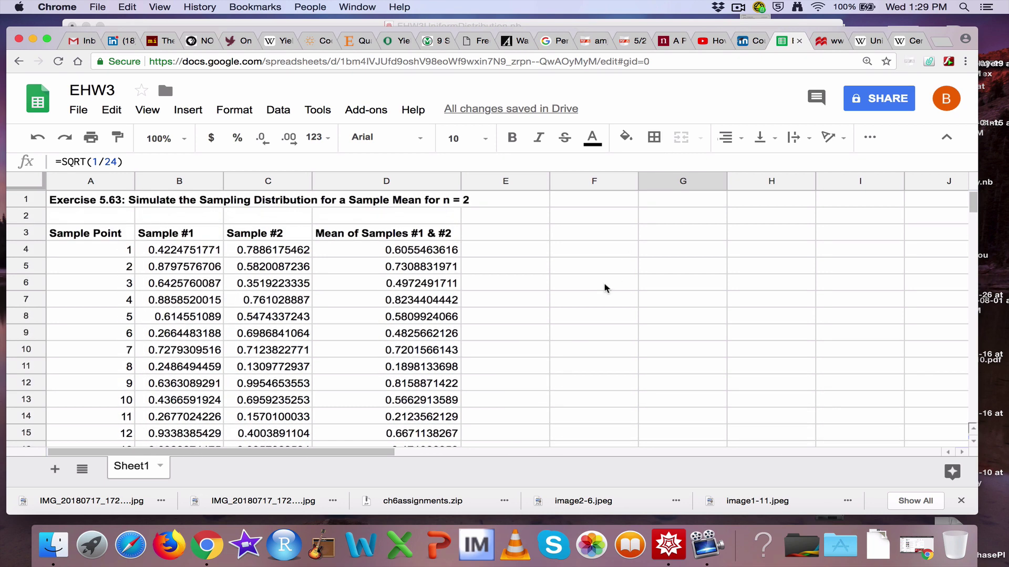
# Step: Enter =AVERAGE(D4:D103) in F4 and =STDEV(D4:D103) in F5
pyautogui.click(590, 256)
pyautogui.write('=AVERAG')
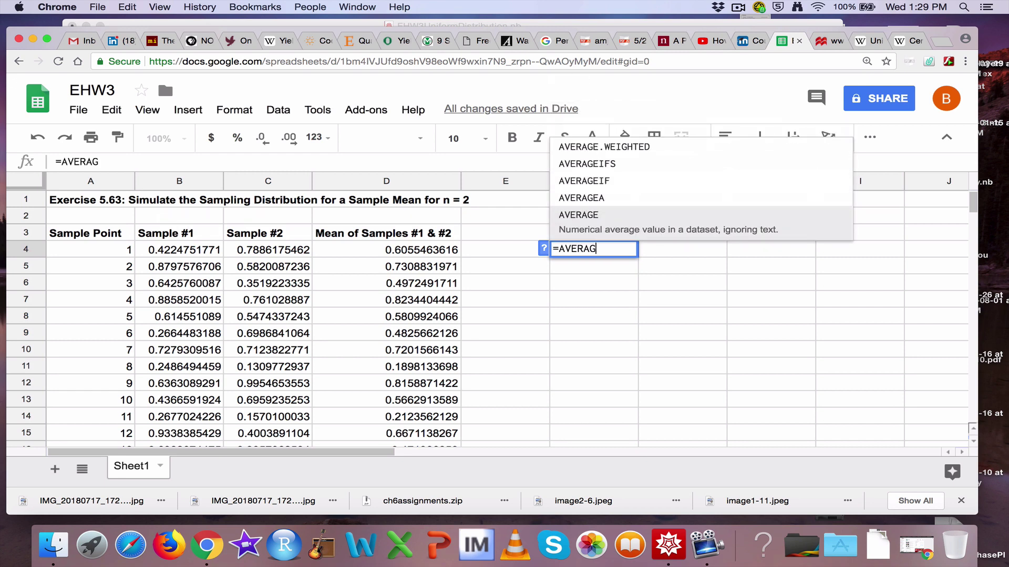
pyautogui.write('E(D4:D')
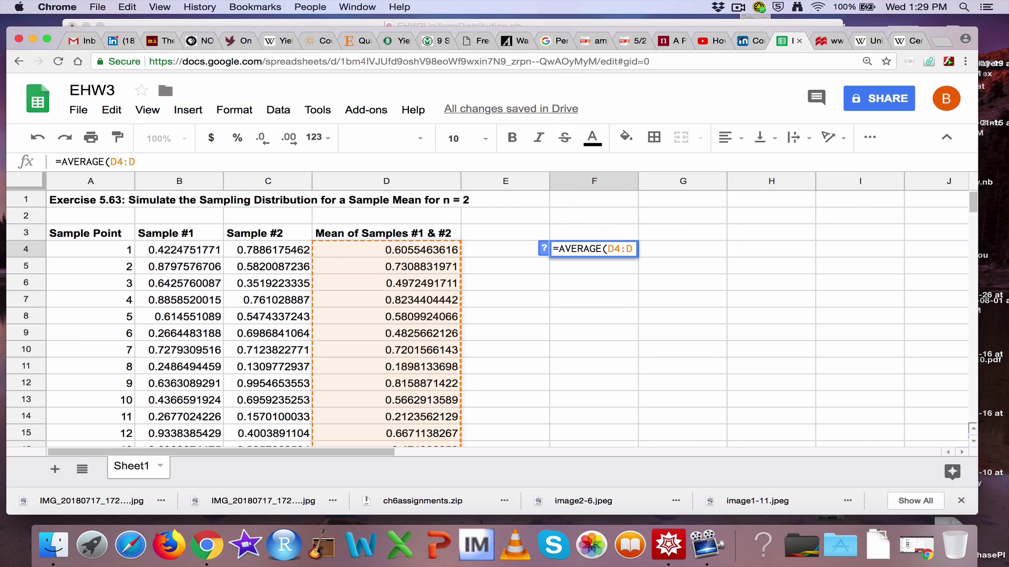
pyautogui.write('10')
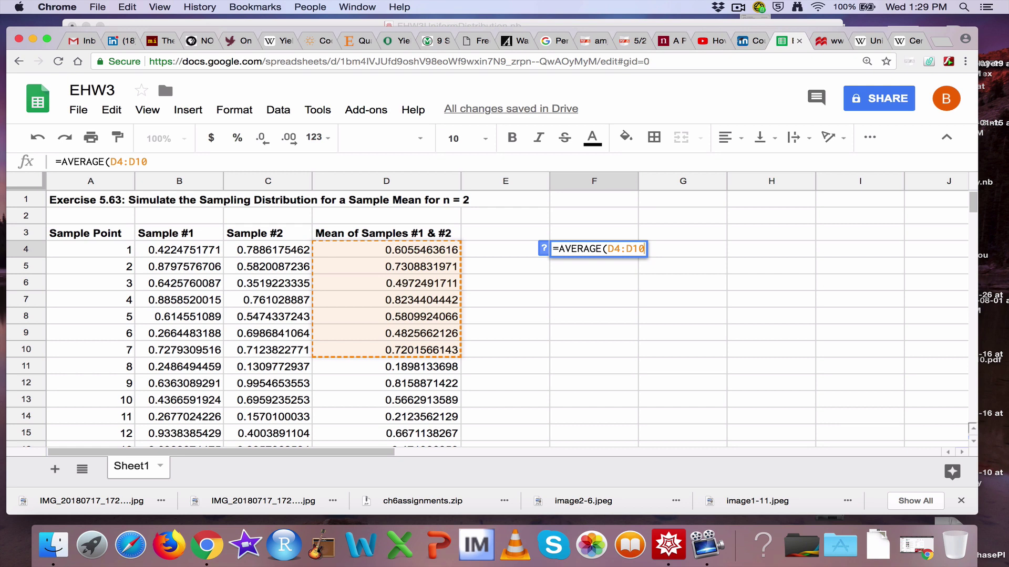
pyautogui.write(')')
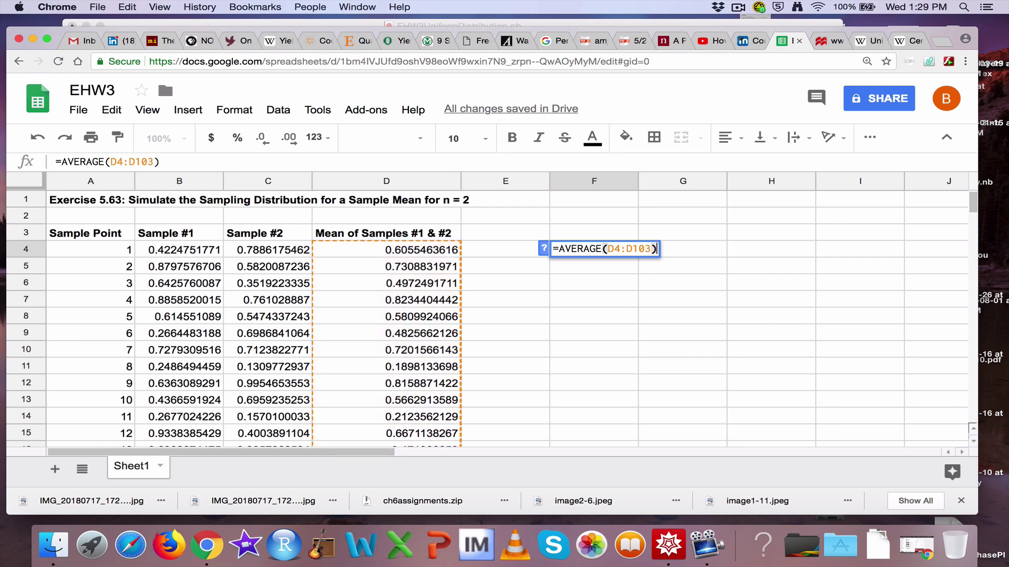
pyautogui.press('Return')
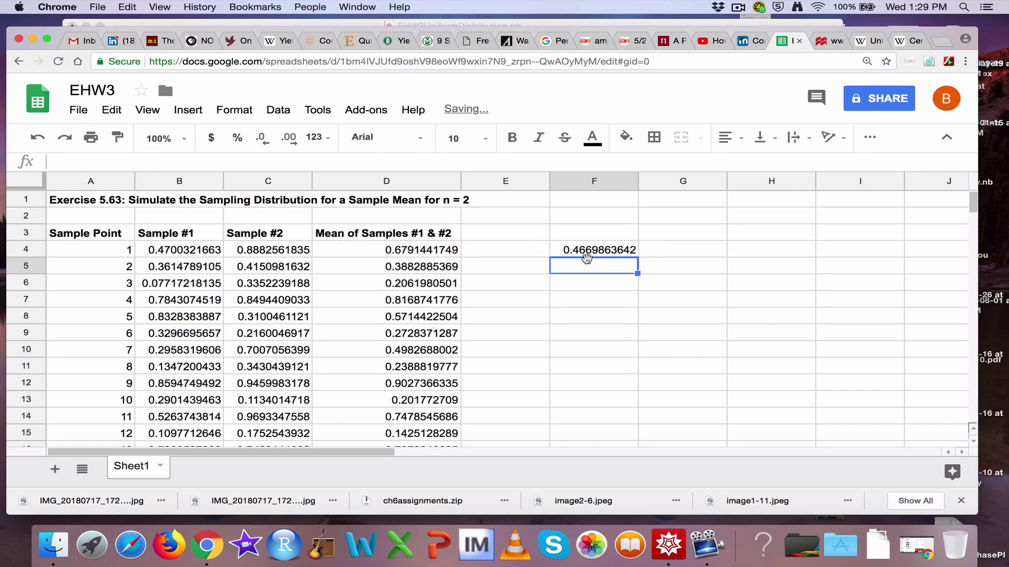
pyautogui.write('=STDEV')
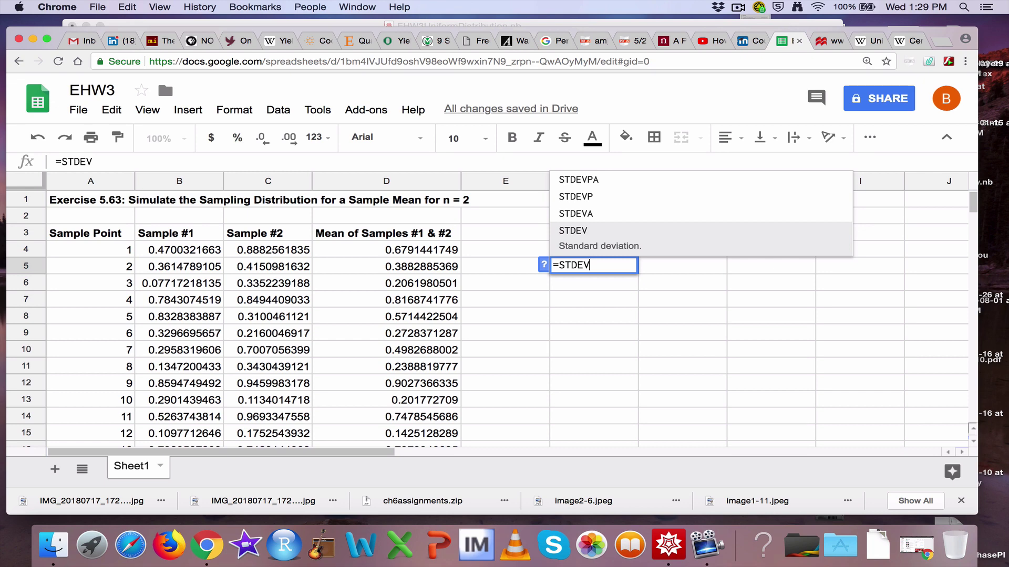
pyautogui.write('(D4')
pyautogui.press('super+shift+Down')
pyautogui.write(')')
pyautogui.press('Return')
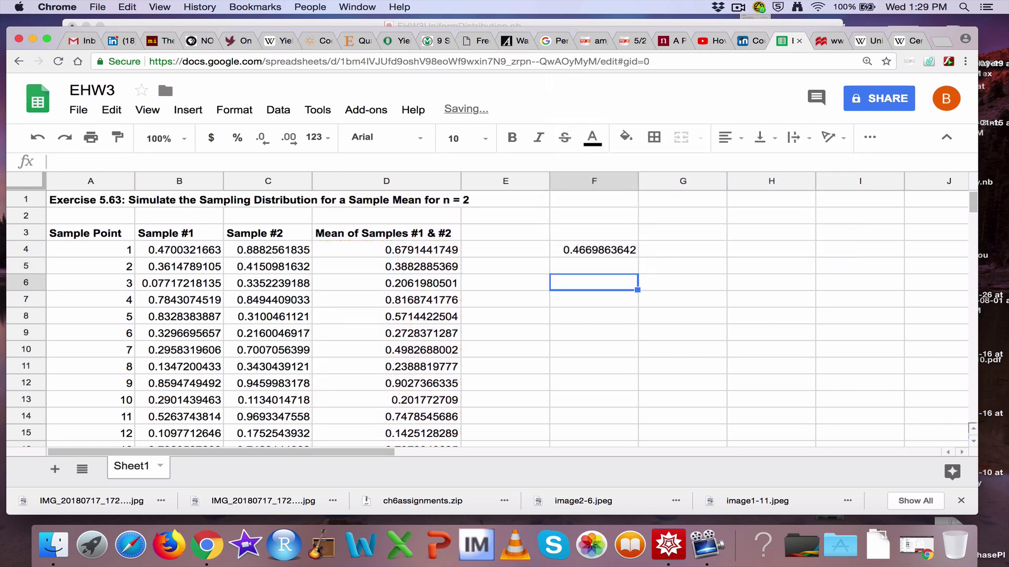
pyautogui.click(599, 254)
pyautogui.click(600, 268)
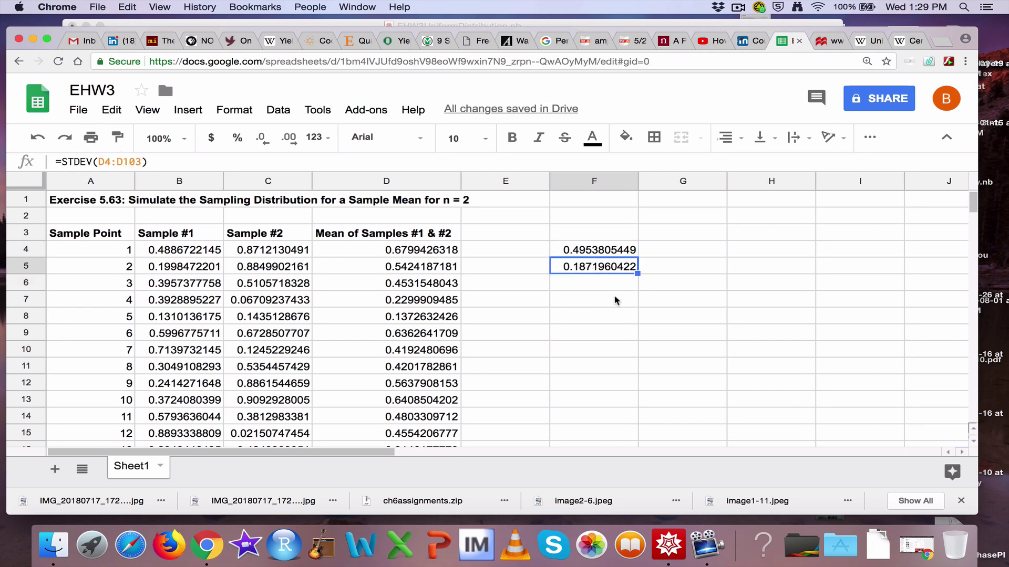
# Step: Highlight part (c)'s theoretical standard deviation statement and closeness question, then return to EHW3
pyautogui.click(831, 42)
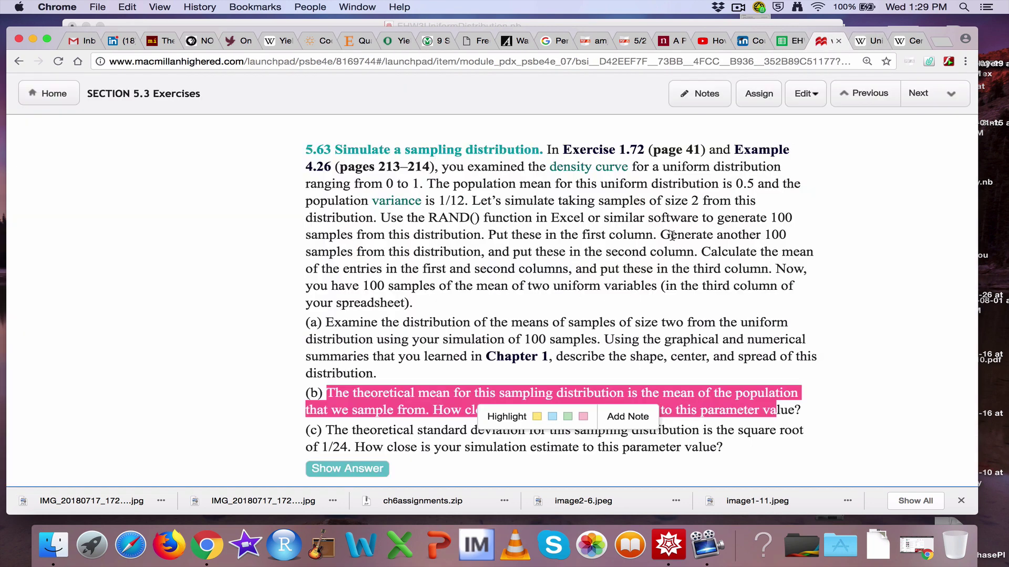
pyautogui.scroll(-2, 320, 409)
pyautogui.click(254, 355)
pyautogui.click(227, 356)
pyautogui.click(227, 356)
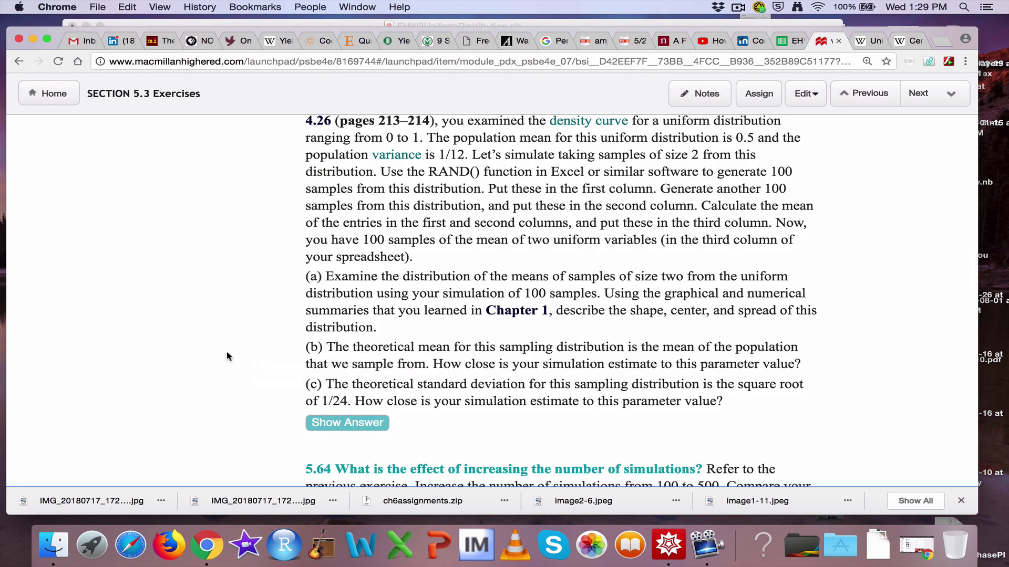
pyautogui.scroll(-2, 376, 358)
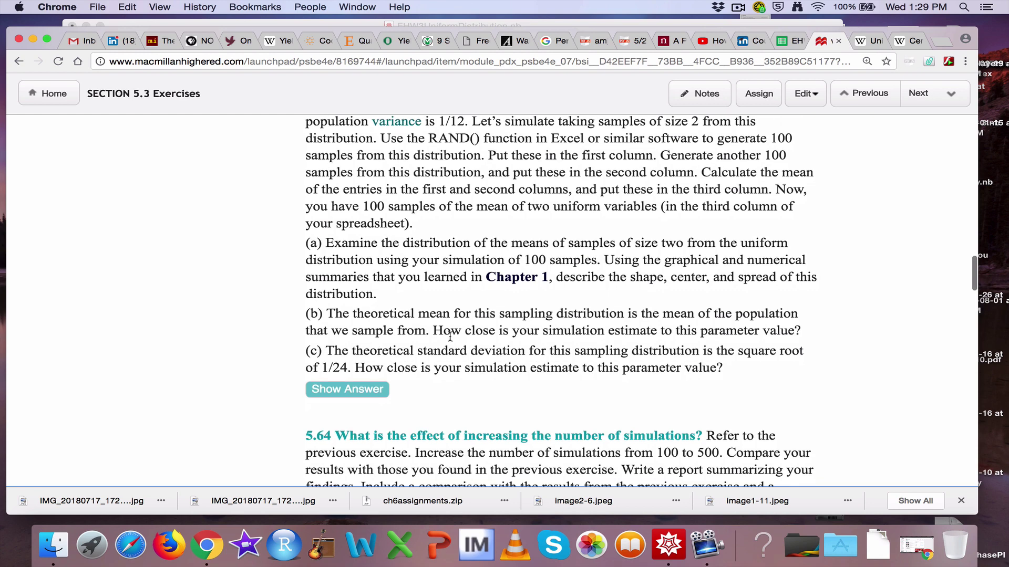
pyautogui.moveTo(334, 349); pyautogui.dragTo(357, 364)
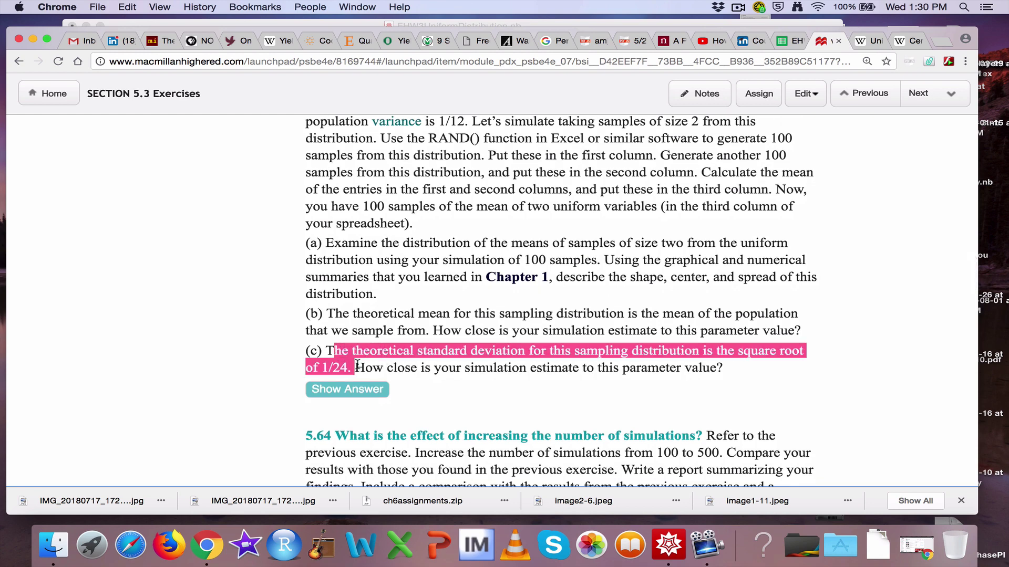
pyautogui.click(261, 383)
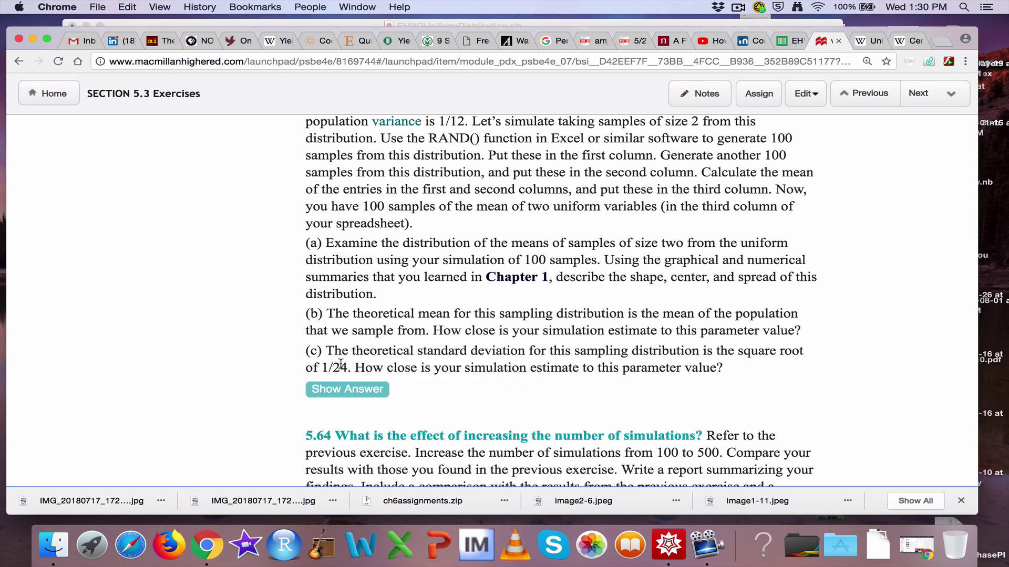
pyautogui.moveTo(353, 368); pyautogui.dragTo(734, 370)
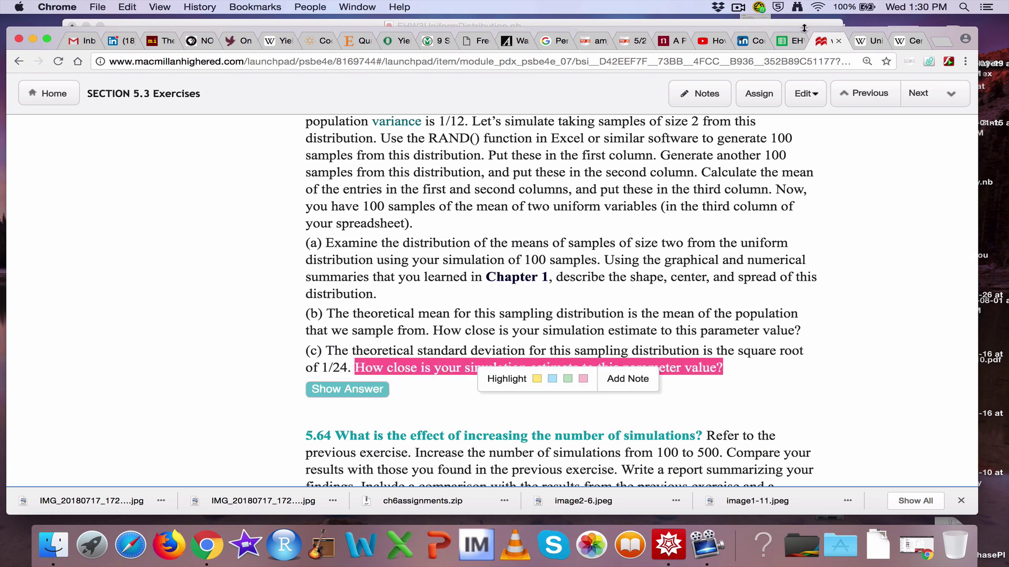
pyautogui.click(790, 40)
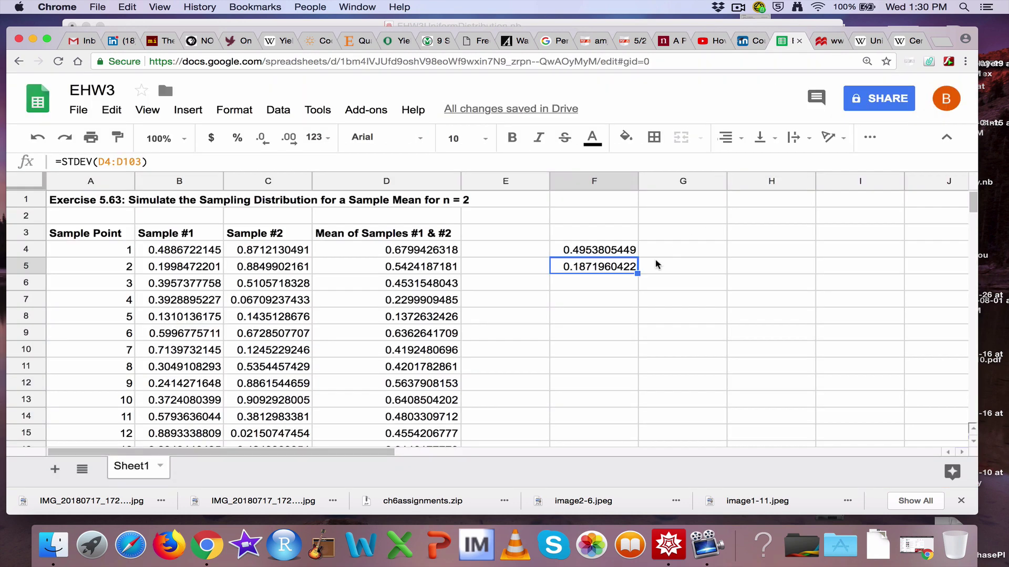